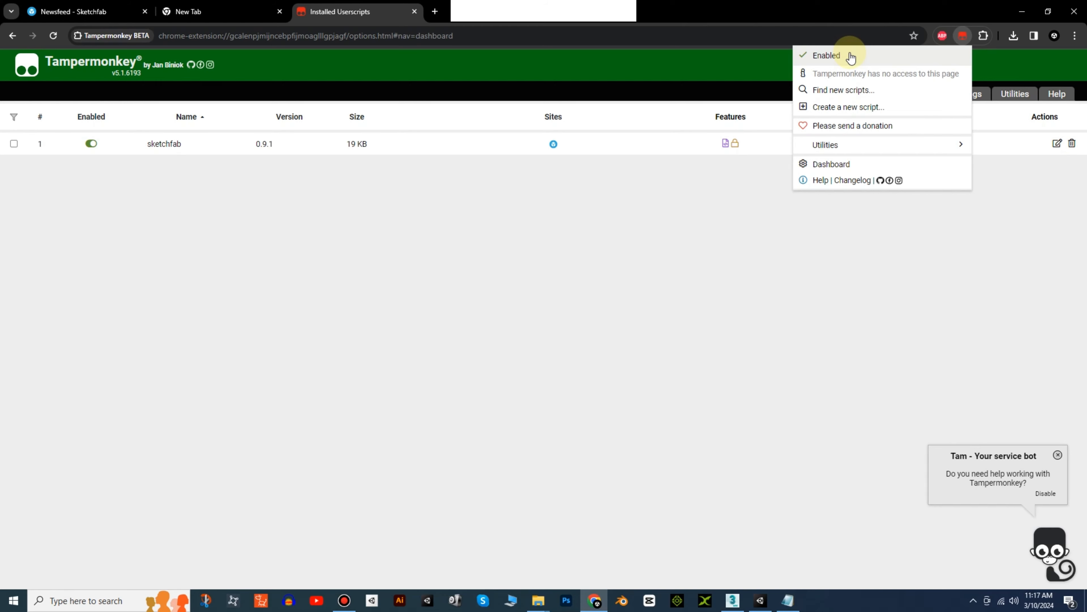
- Close the empty browser tab and reload the Facial & Body Animated Toon Boxer - ActorCore page on Sketchfab
{"action": "left_click", "coordinate": [227, 9]}
{"action": "left_click", "coordinate": [277, 12]}
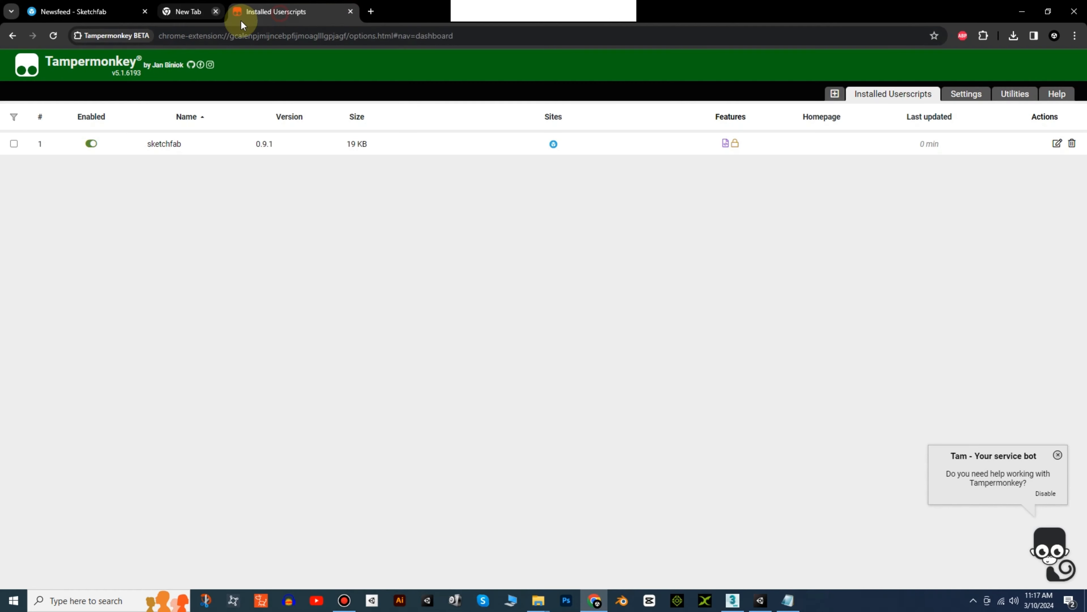
{"action": "left_click", "coordinate": [84, 9]}
{"action": "scroll", "coordinate": [809, 160], "scroll_direction": "up", "scroll_amount": 1}
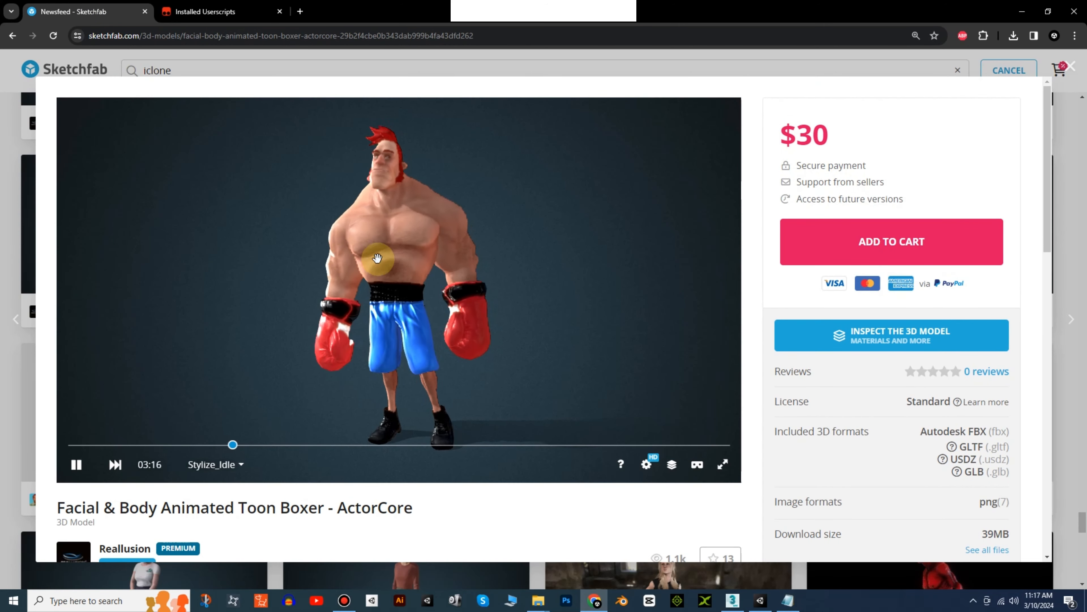
{"action": "left_click", "coordinate": [54, 37]}
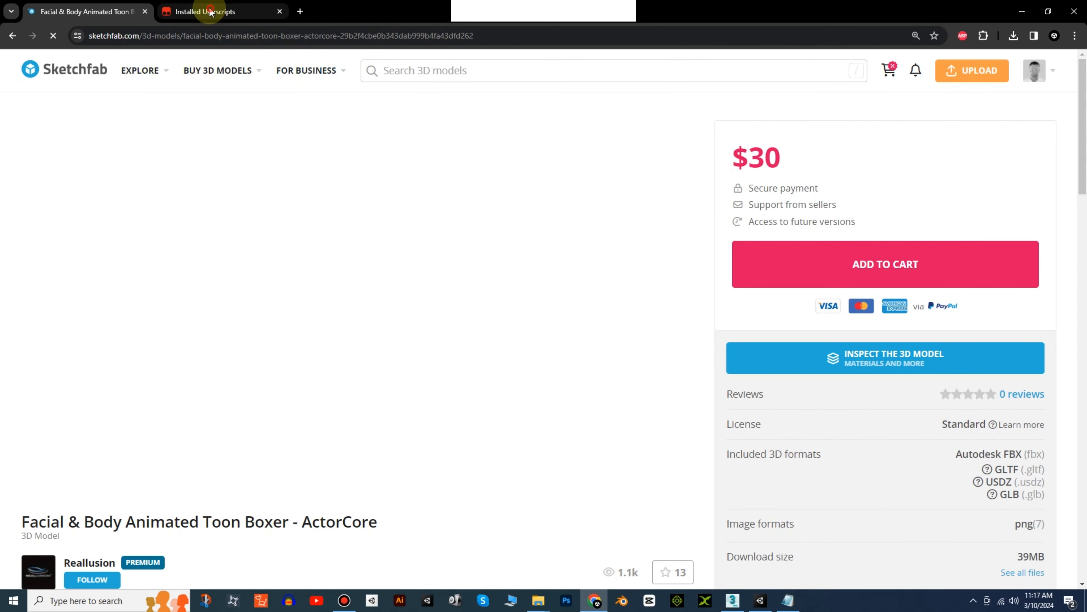
- Move the Installed Userscripts tab ahead of the model page's tab and download the Toon Boxer model from its 3D viewer
{"action": "left_click_drag", "start_coordinate": [207, 11], "coordinate": [47, 21]}
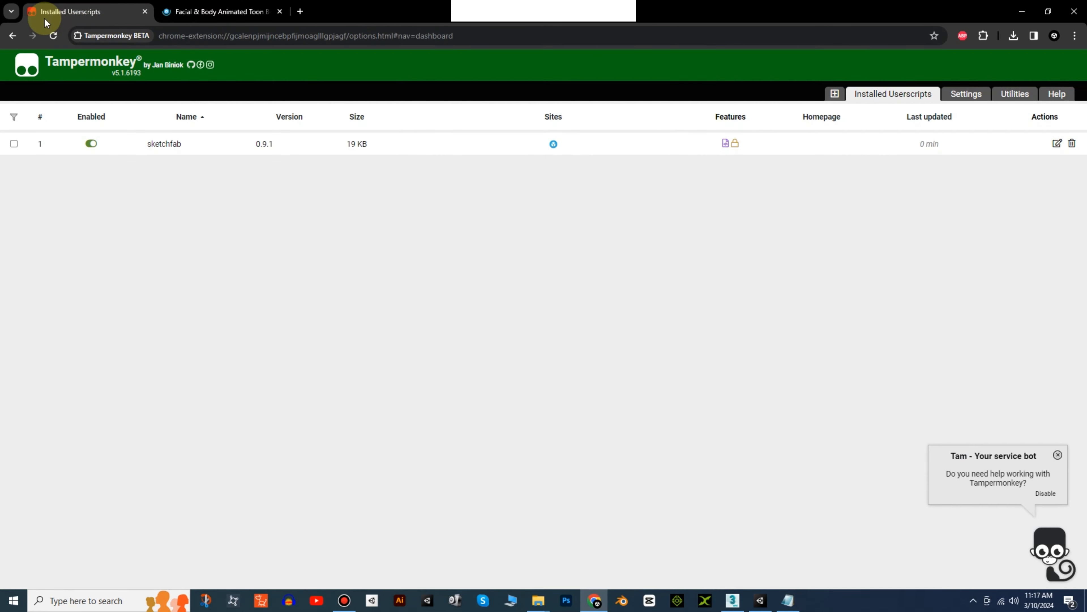
{"action": "left_click", "coordinate": [180, 12]}
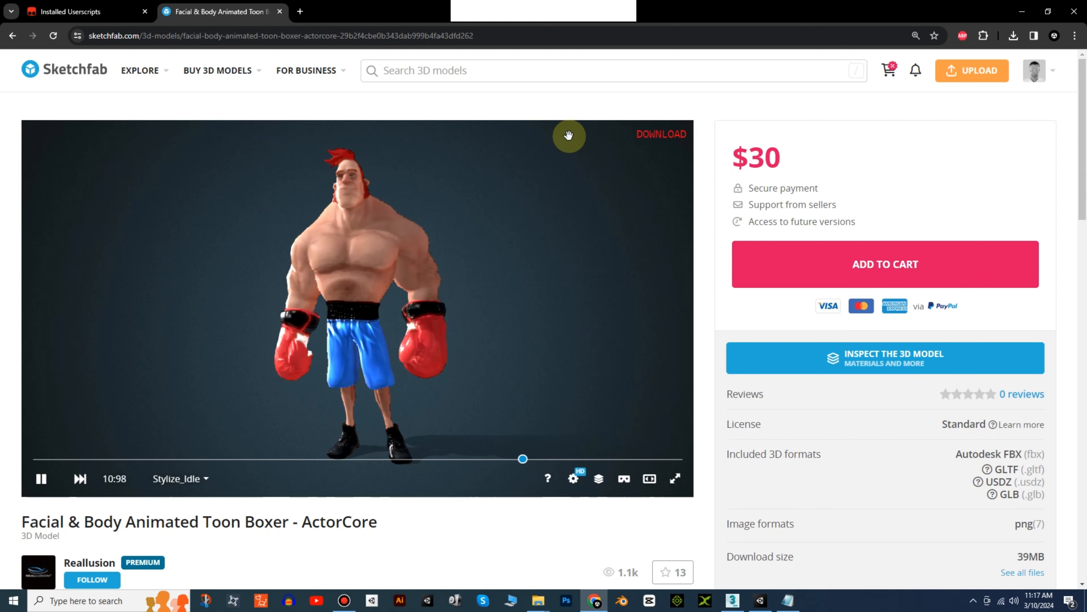
{"action": "left_click", "coordinate": [651, 136]}
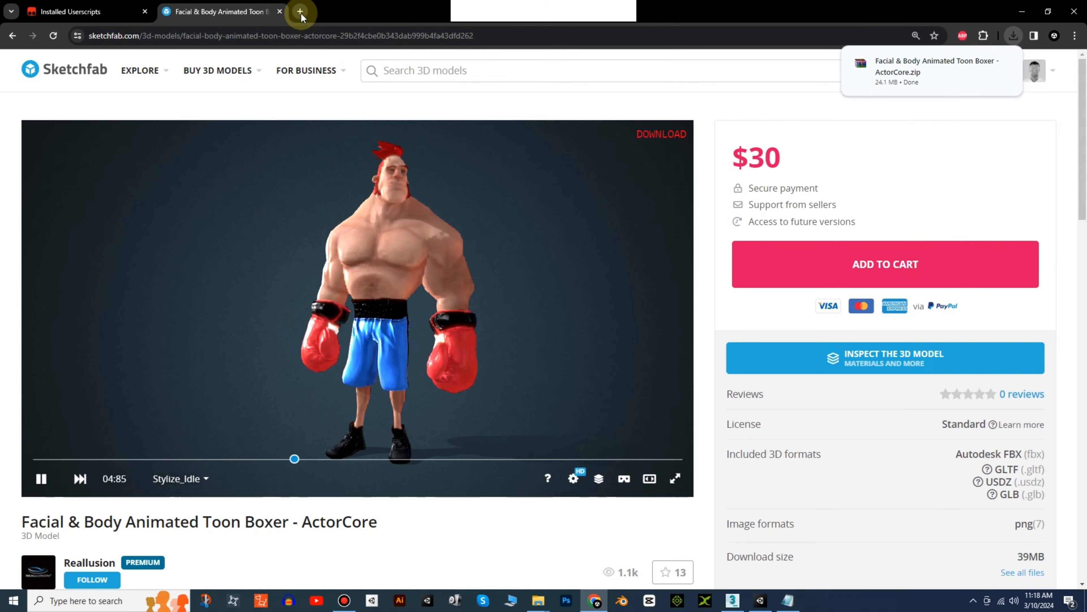
- In File Explorer, extract the Toon Boxer archive in Downloads to its own folder and open the extracted folder
{"action": "mouse_move", "coordinate": [535, 599]}
{"action": "left_click", "coordinate": [516, 578]}
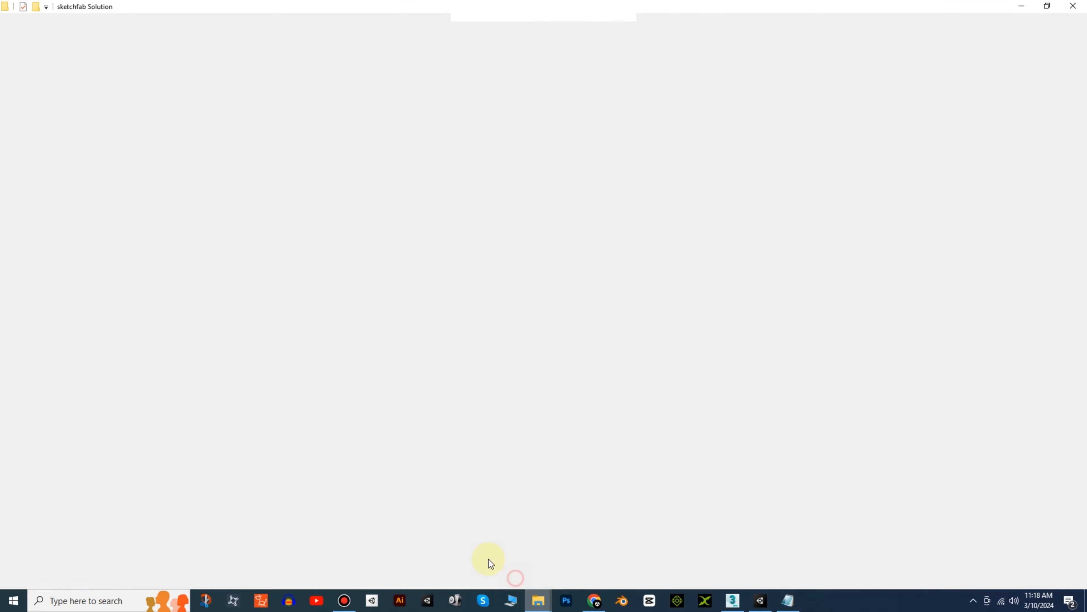
{"action": "left_click", "coordinate": [40, 155]}
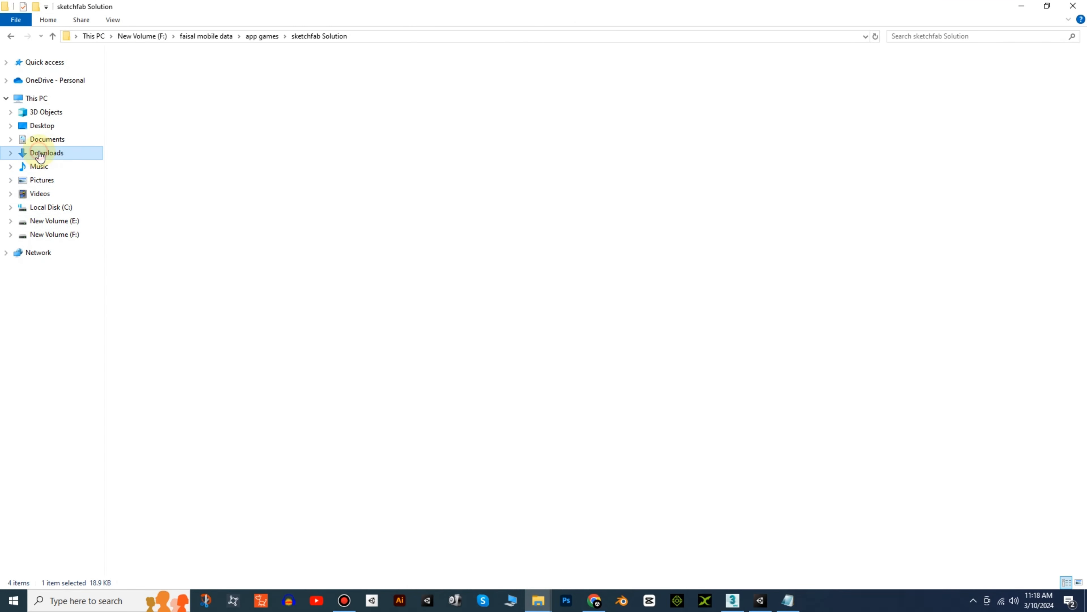
{"action": "left_click", "coordinate": [136, 99]}
{"action": "right_click", "coordinate": [136, 99]}
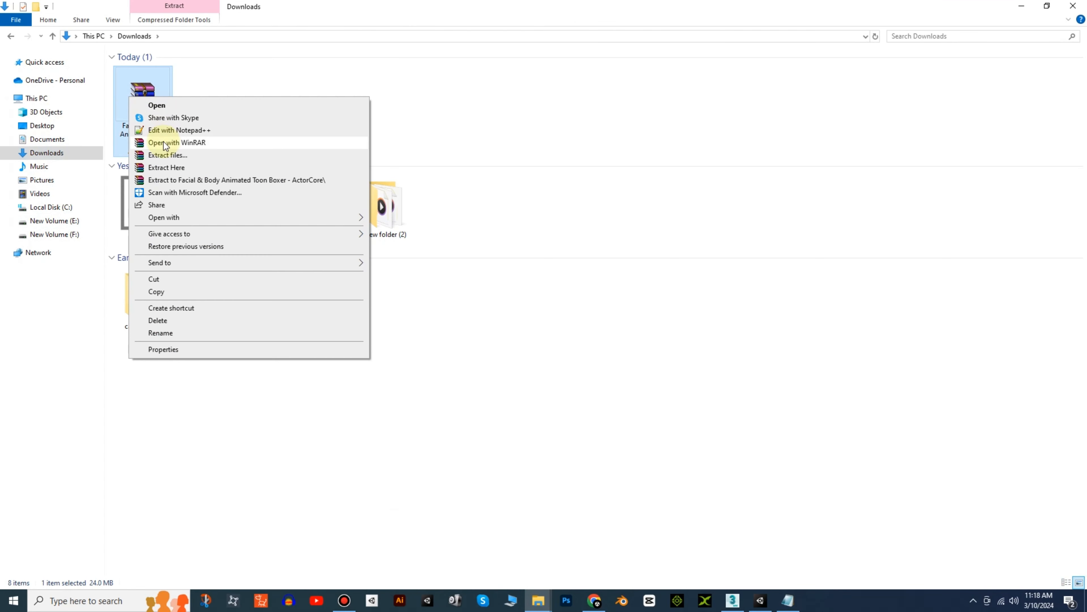
{"action": "left_click", "coordinate": [168, 156]}
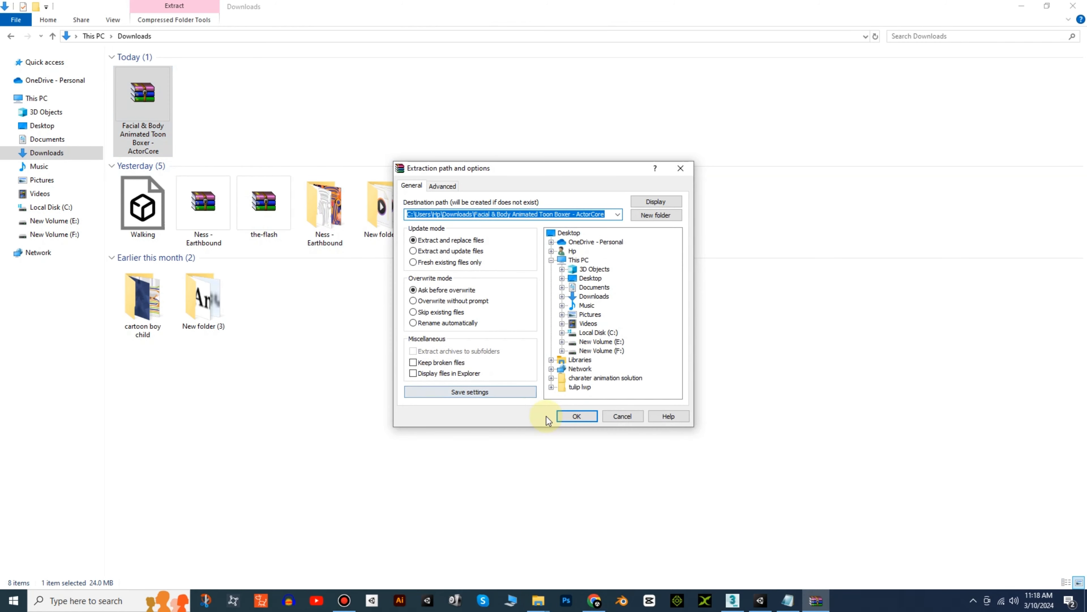
{"action": "left_click", "coordinate": [576, 416]}
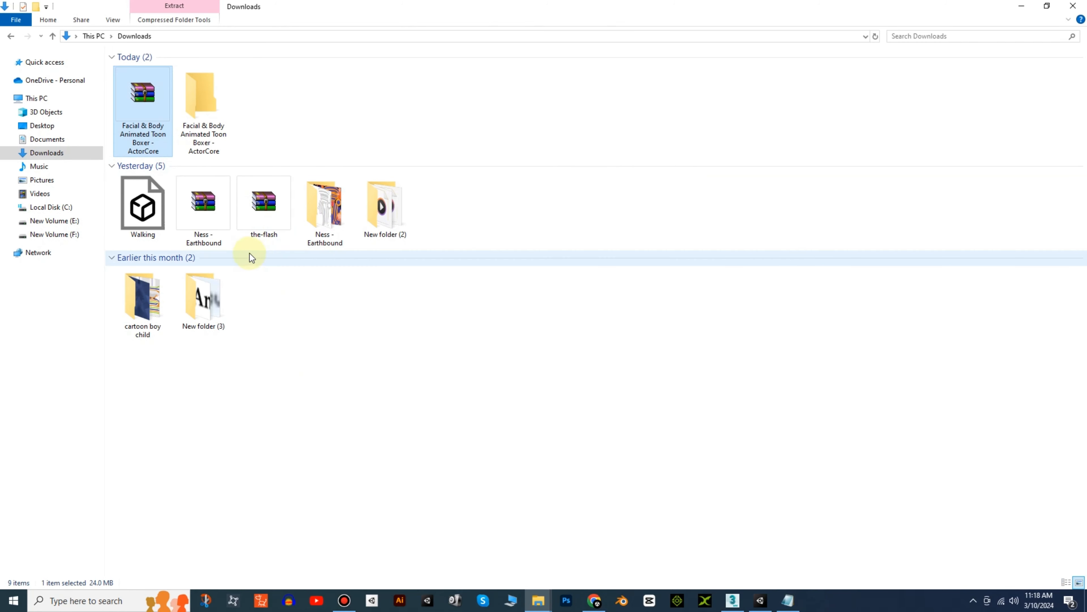
{"action": "double_click", "coordinate": [196, 126]}
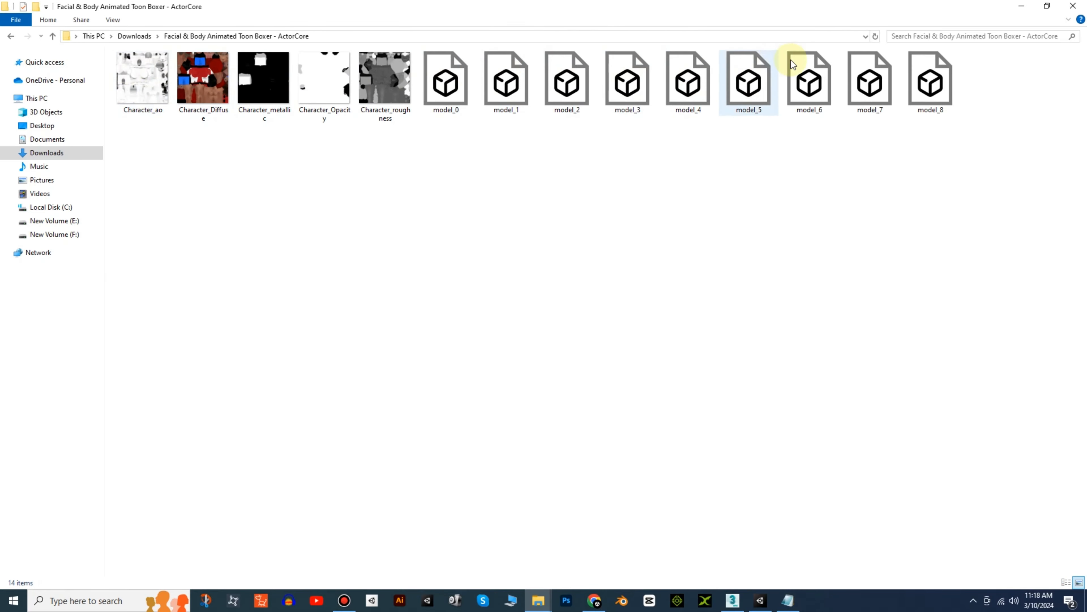
- Minimize the File Explorer, browser and Script v3 Notepad windows to get to the desktop
{"action": "left_click", "coordinate": [1022, 5]}
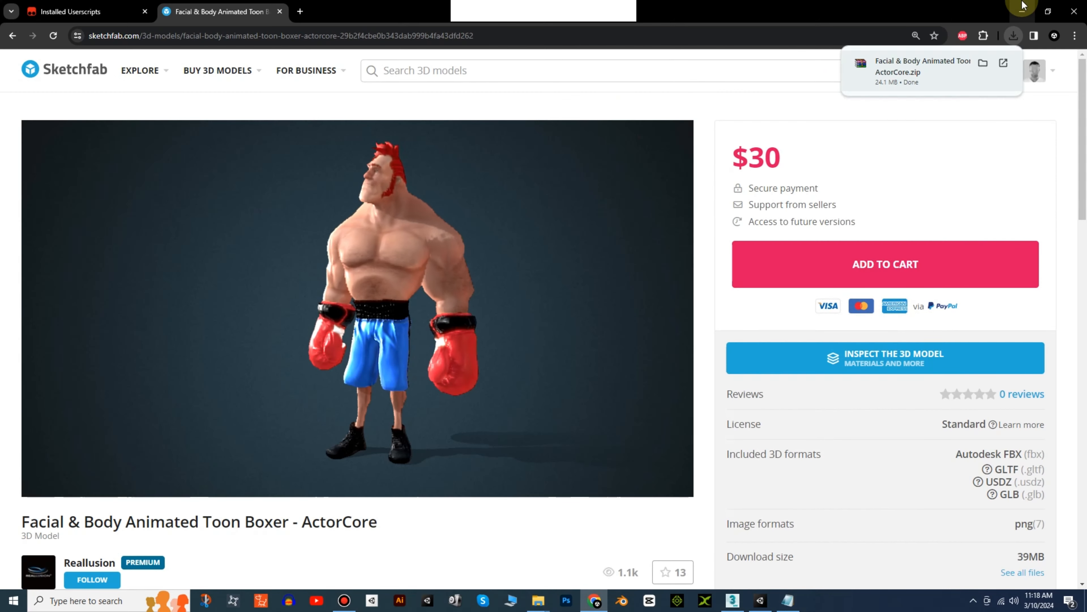
{"action": "left_click", "coordinate": [1021, 6]}
{"action": "left_click", "coordinate": [1021, 8]}
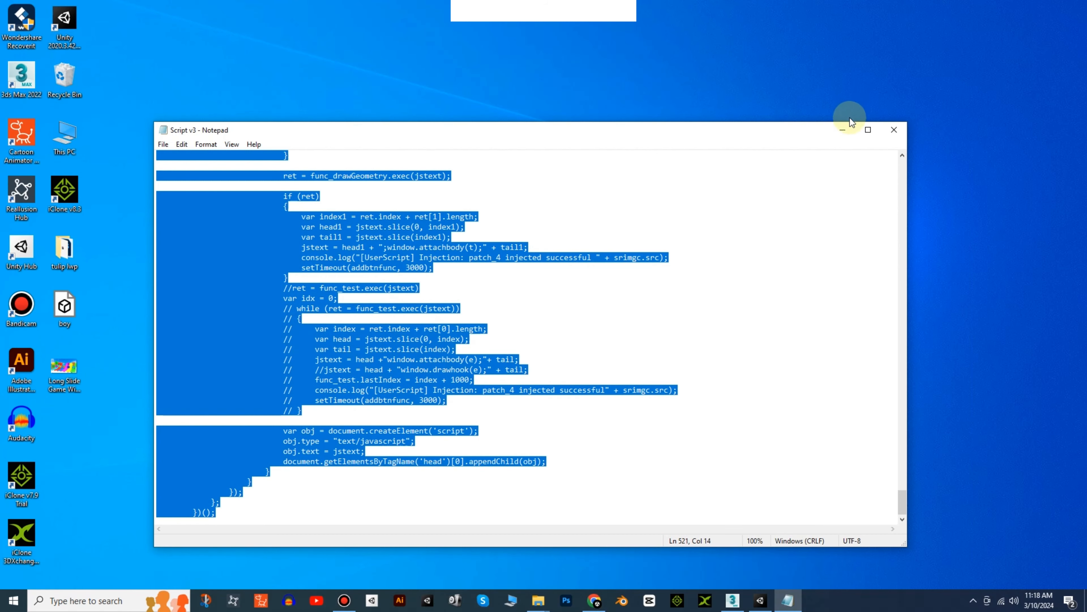
{"action": "left_click", "coordinate": [848, 130]}
{"action": "right_click", "coordinate": [349, 98]}
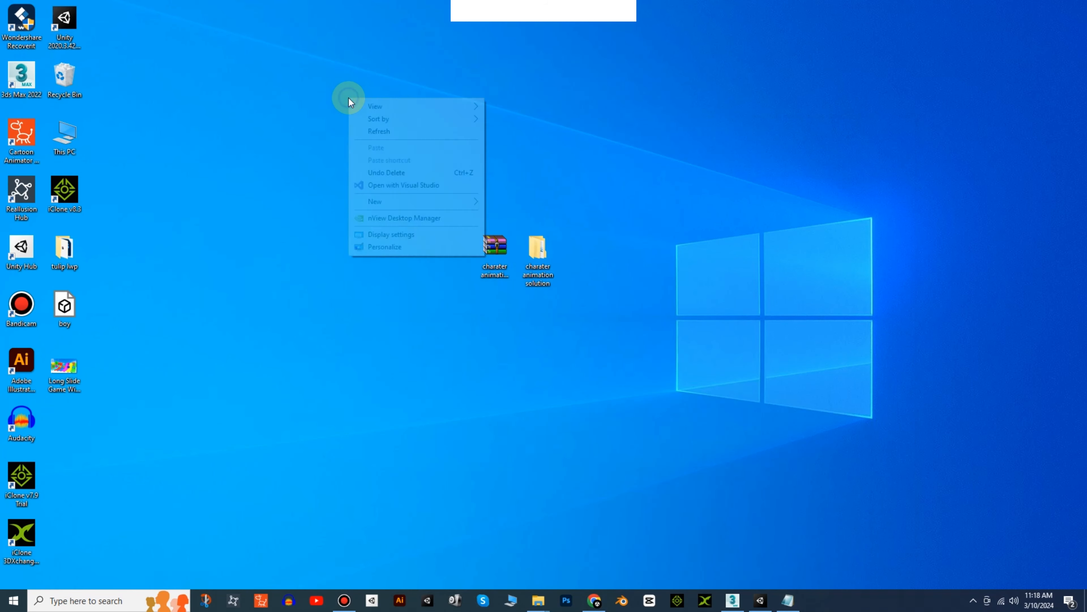
{"action": "right_click", "coordinate": [353, 130]}
{"action": "left_click", "coordinate": [375, 165]}
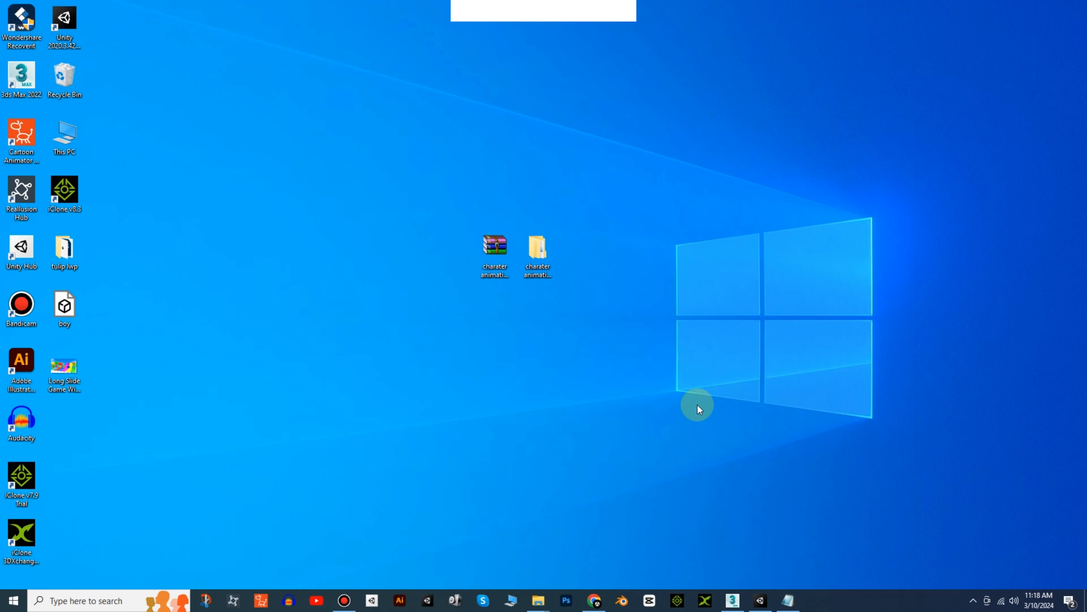
- Open the innermost "charater animation solution" folder from the desktop and run its Importer V0.3.0b script in 3ds Max
{"action": "double_click", "coordinate": [538, 245]}
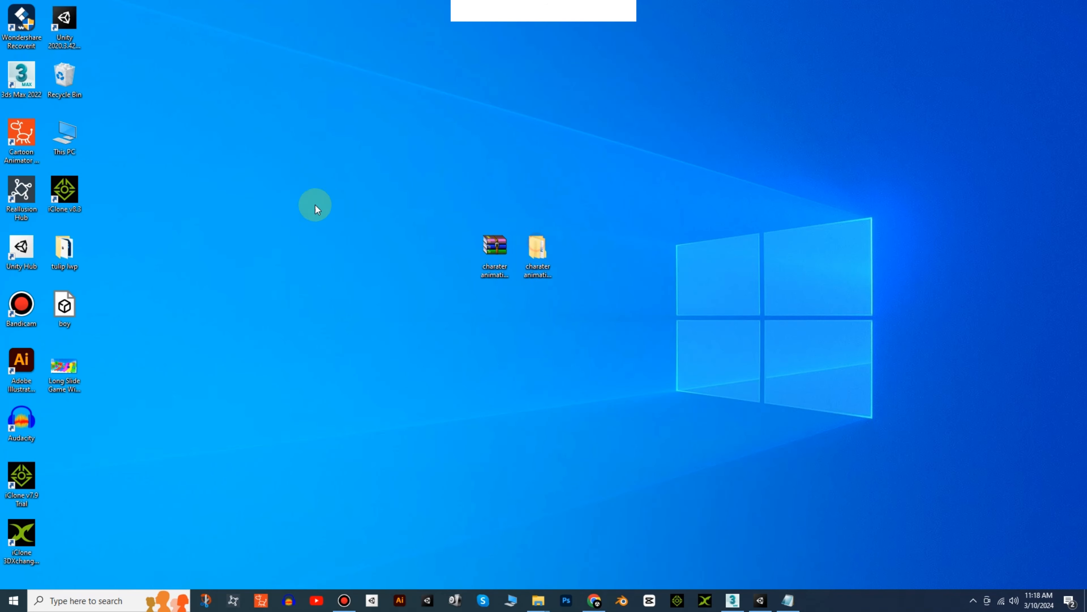
{"action": "double_click", "coordinate": [160, 71]}
{"action": "double_click", "coordinate": [161, 71]}
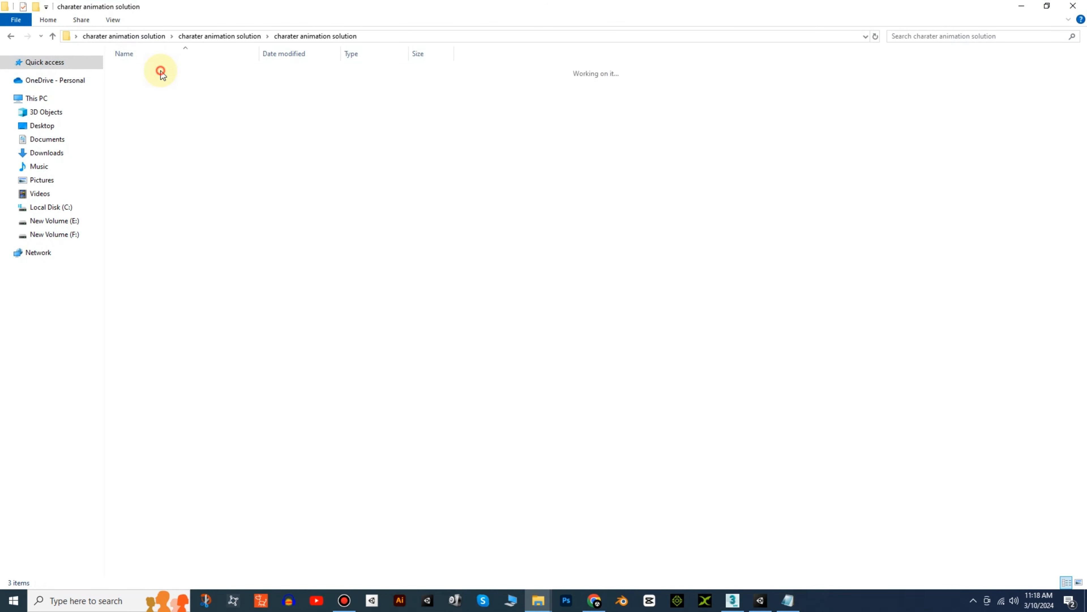
{"action": "left_click", "coordinate": [160, 71]}
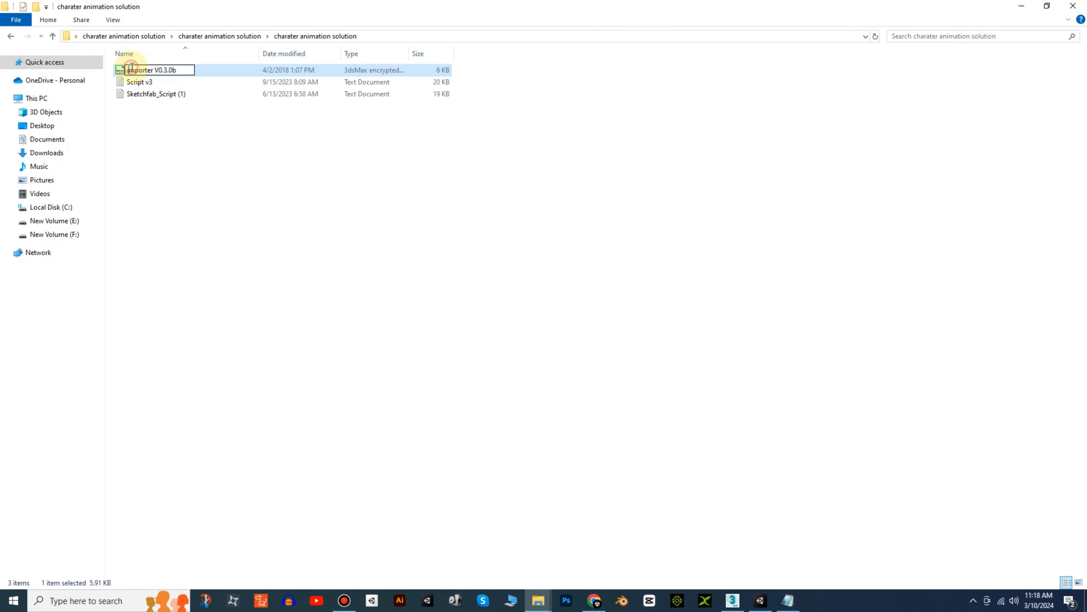
{"action": "left_click", "coordinate": [219, 195]}
{"action": "left_click_drag", "start_coordinate": [122, 71], "coordinate": [758, 435]}
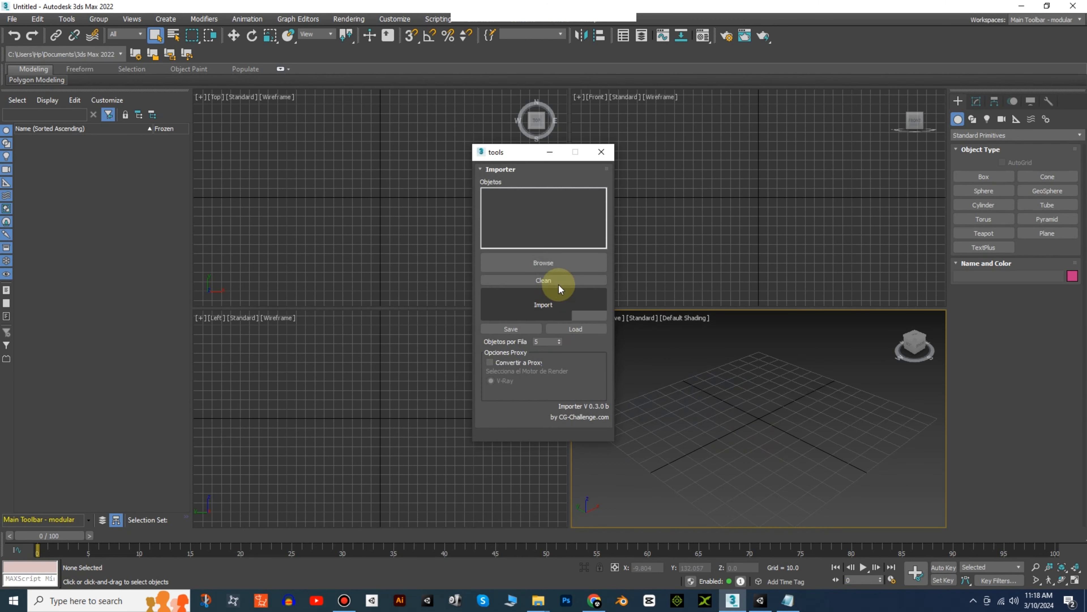
{"action": "left_click_drag", "start_coordinate": [520, 153], "coordinate": [534, 152]}
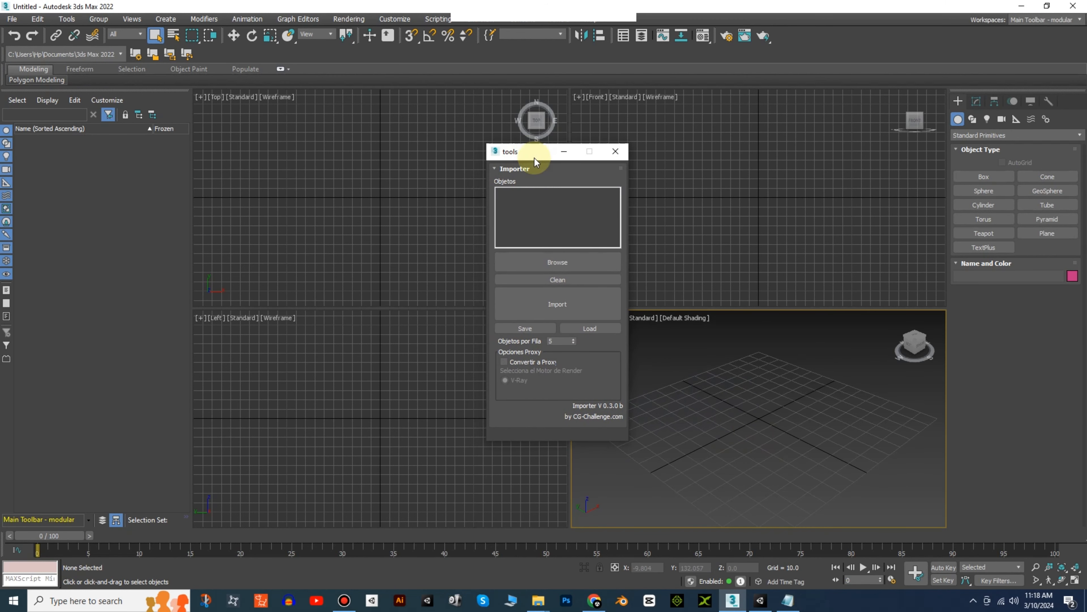
- Import model_0 through model_8 from the extracted Toon Boxer folder with the Importer script, showing all file types while browsing
{"action": "left_click", "coordinate": [566, 261]}
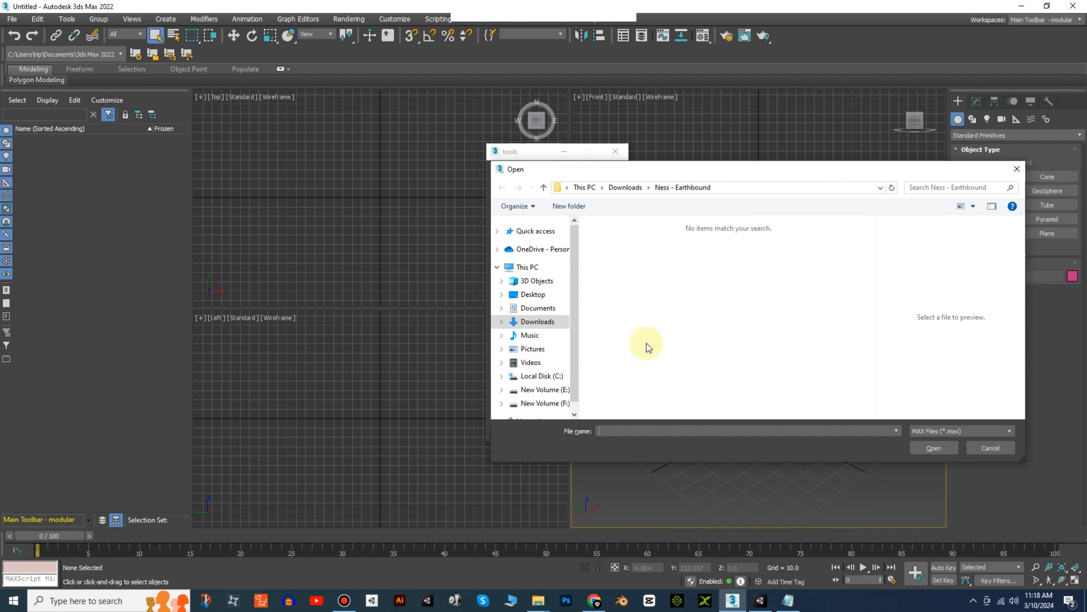
{"action": "left_click", "coordinate": [517, 327]}
{"action": "double_click", "coordinate": [617, 278]}
{"action": "left_click", "coordinate": [962, 431]}
{"action": "left_click", "coordinate": [938, 453]}
{"action": "scroll", "coordinate": [702, 326], "scroll_direction": "down", "scroll_amount": 3}
{"action": "left_click", "coordinate": [688, 248]}
{"action": "left_click", "coordinate": [708, 398], "text": "shift"}
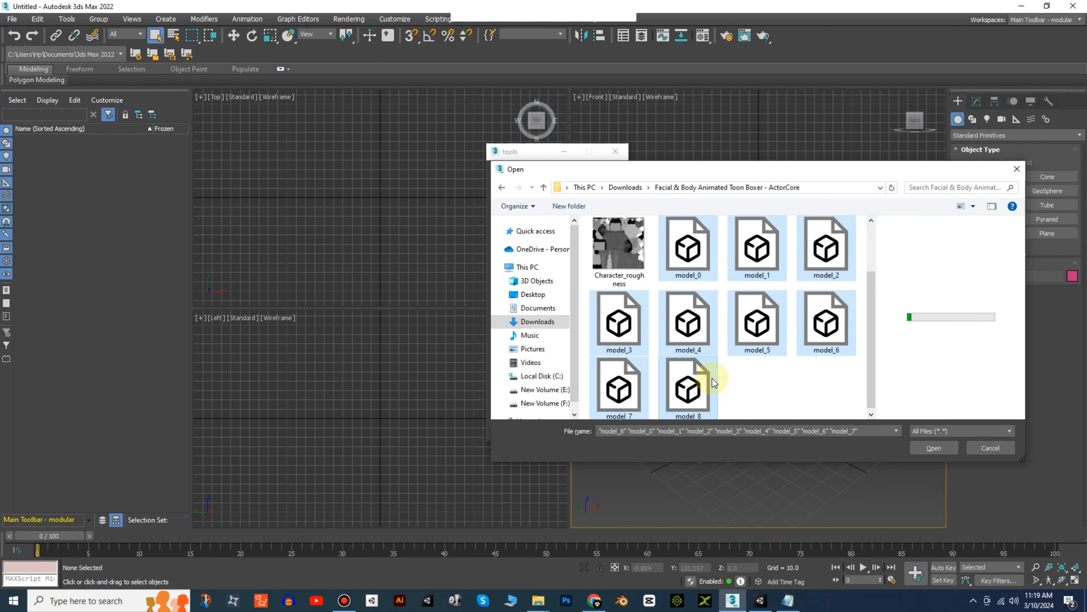
{"action": "scroll", "coordinate": [685, 342], "scroll_direction": "up", "scroll_amount": 2}
{"action": "scroll", "coordinate": [685, 342], "scroll_direction": "down", "scroll_amount": 2}
{"action": "left_click", "coordinate": [918, 449]}
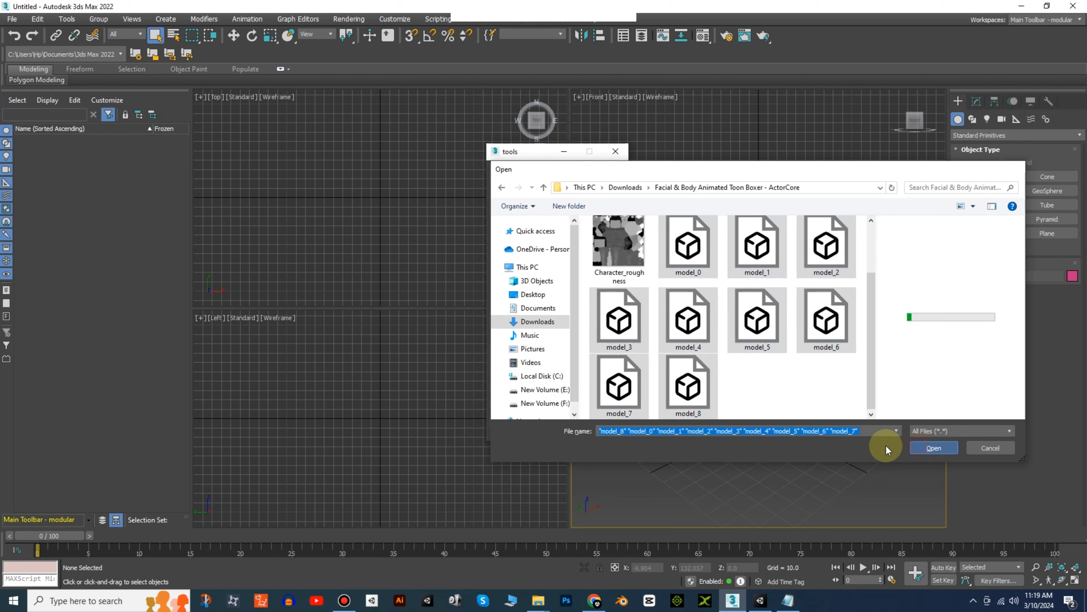
{"action": "left_click", "coordinate": [546, 305]}
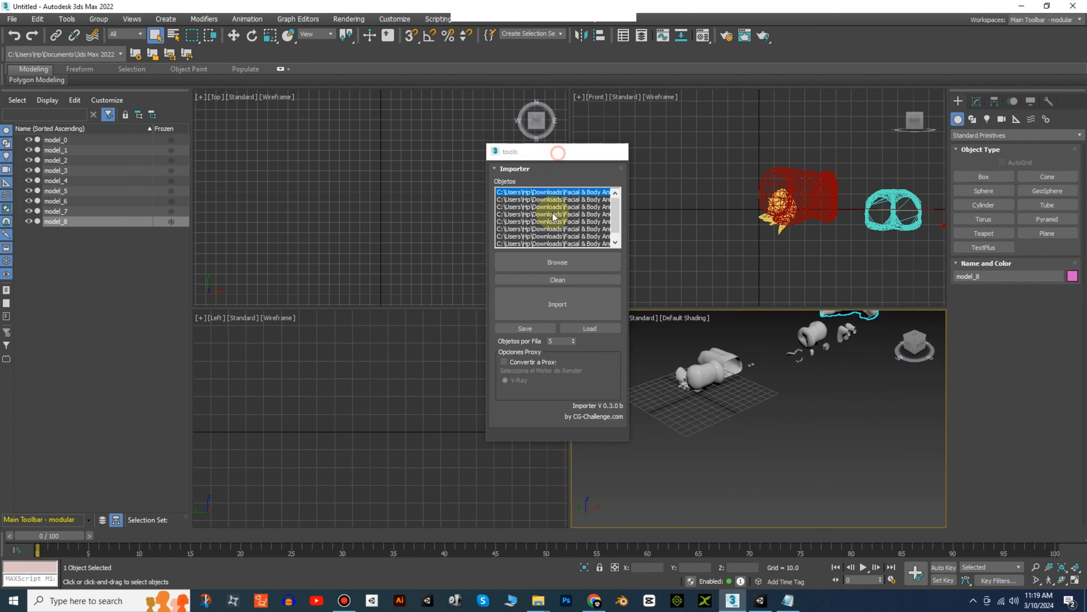
- Minimize the importer window, maximize the Perspective viewport and clear the selection
{"action": "left_click", "coordinate": [557, 152]}
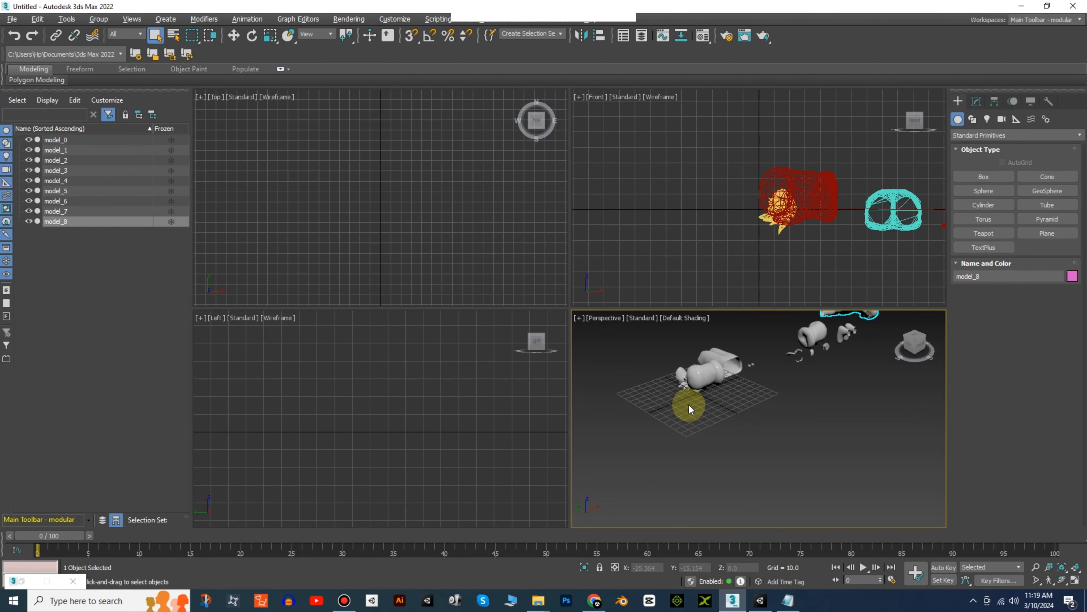
{"action": "key", "text": "alt+w"}
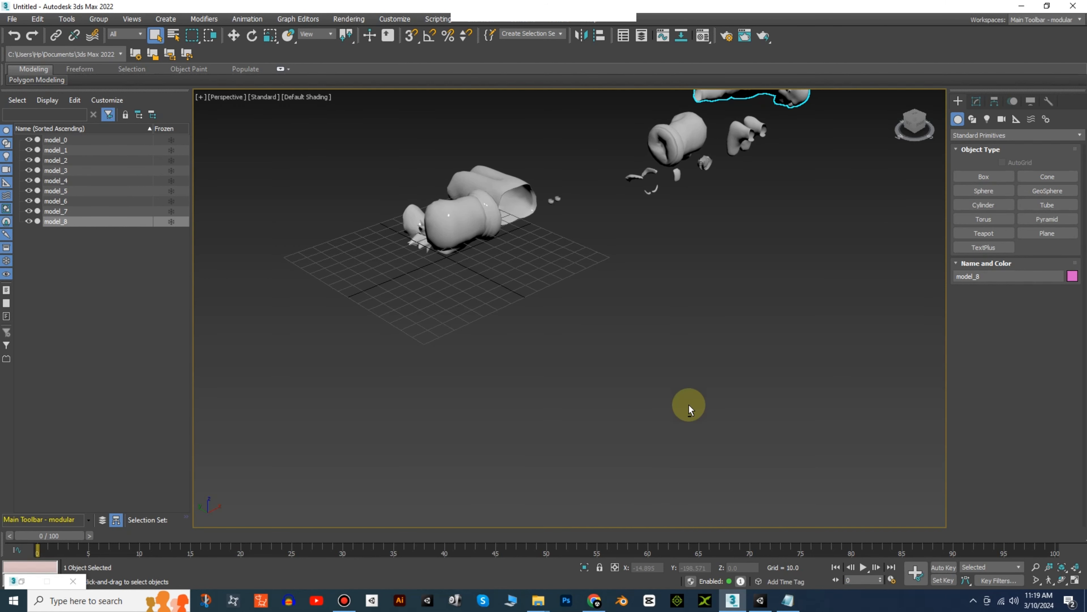
{"action": "scroll", "coordinate": [552, 338], "scroll_direction": "down", "scroll_amount": 4}
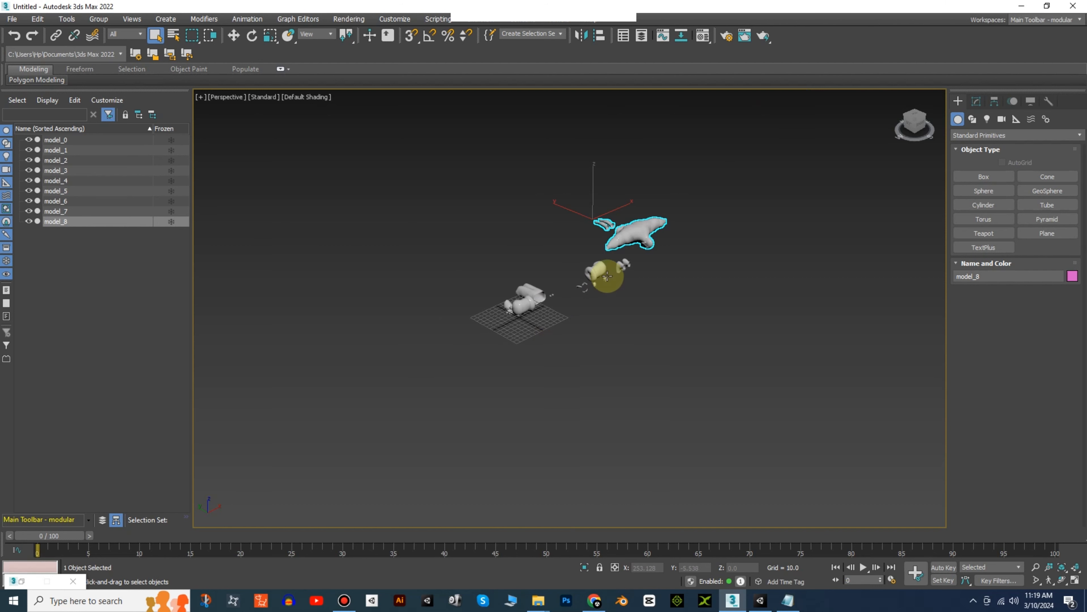
{"action": "left_click", "coordinate": [503, 248]}
{"action": "scroll", "coordinate": [637, 266], "scroll_direction": "up", "scroll_amount": 2}
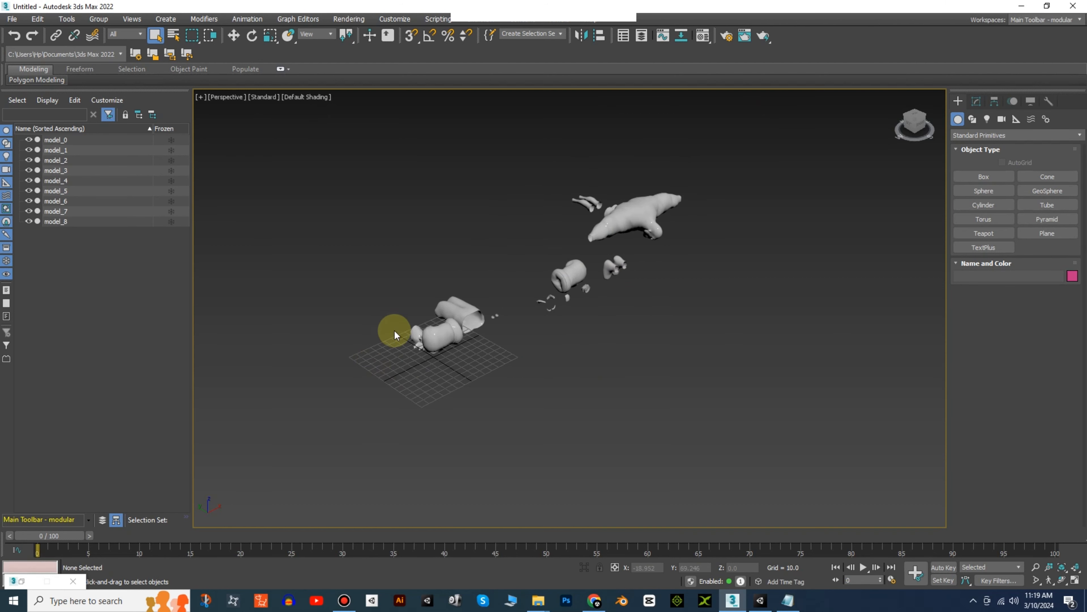
- Examine the imported body parts by selecting them one after another in the Perspective viewport
{"action": "left_click", "coordinate": [619, 223]}
{"action": "left_click", "coordinate": [571, 270]}
{"action": "left_click", "coordinate": [603, 273]}
{"action": "left_click", "coordinate": [585, 289]}
{"action": "left_click", "coordinate": [547, 298]}
{"action": "left_click", "coordinate": [547, 298]}
{"action": "left_click", "coordinate": [452, 305]}
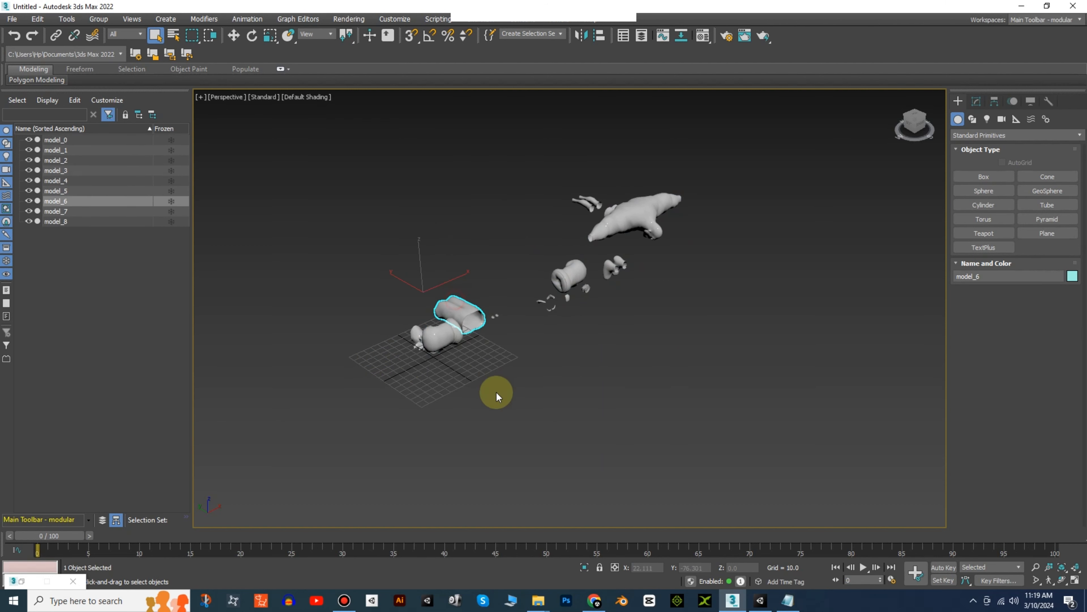
{"action": "left_click", "coordinate": [444, 351]}
{"action": "left_click", "coordinate": [287, 253]}
- Move model_0 to the origin by setting its X and Y positions to 0
{"action": "left_click", "coordinate": [118, 141]}
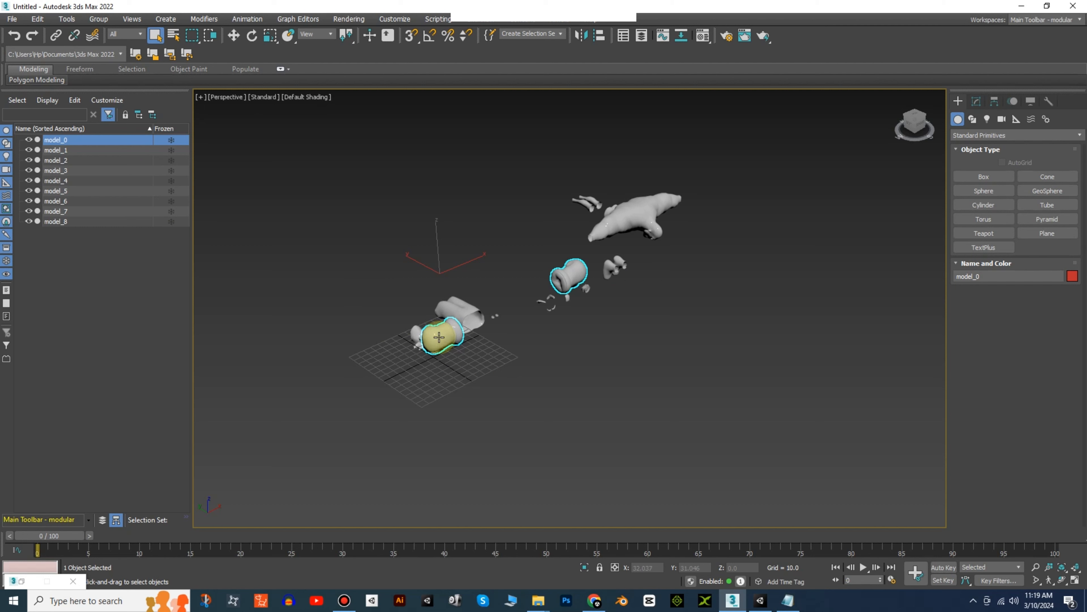
{"action": "key", "text": "w"}
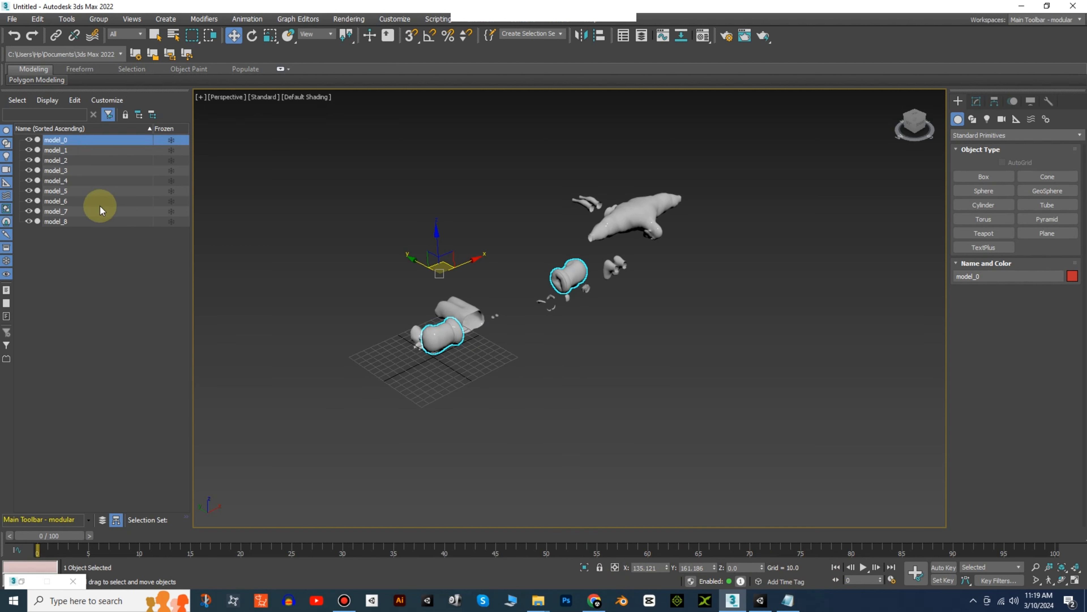
{"action": "left_click", "coordinate": [97, 221]}
{"action": "left_click", "coordinate": [96, 140]}
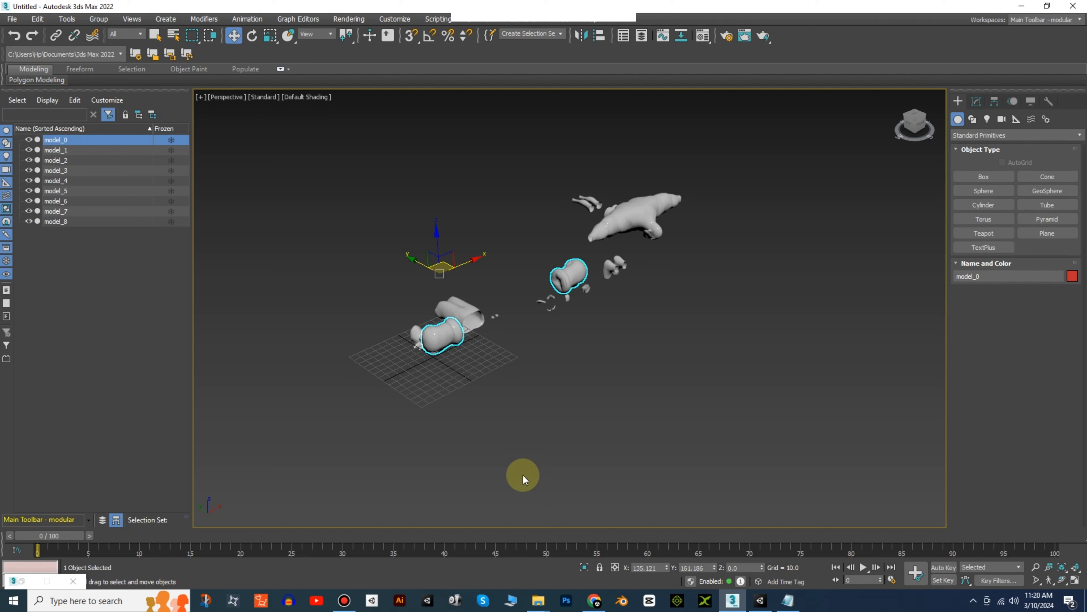
{"action": "left_click", "coordinate": [647, 567]}
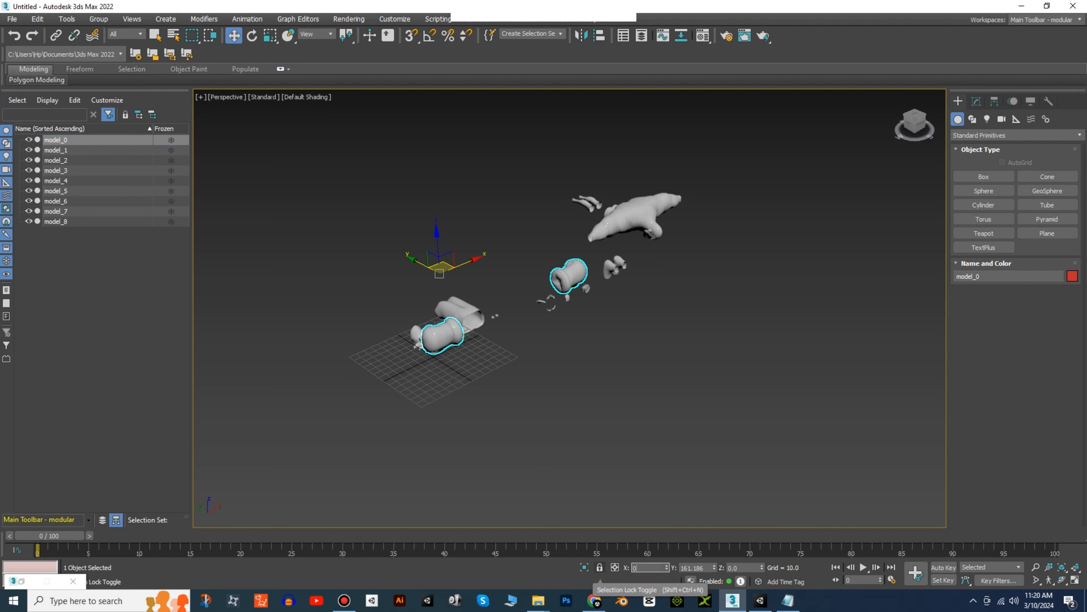
{"action": "type", "text": "0"}
{"action": "key", "text": "Tab"}
{"action": "type", "text": "0"}
{"action": "key", "text": "Tab"}
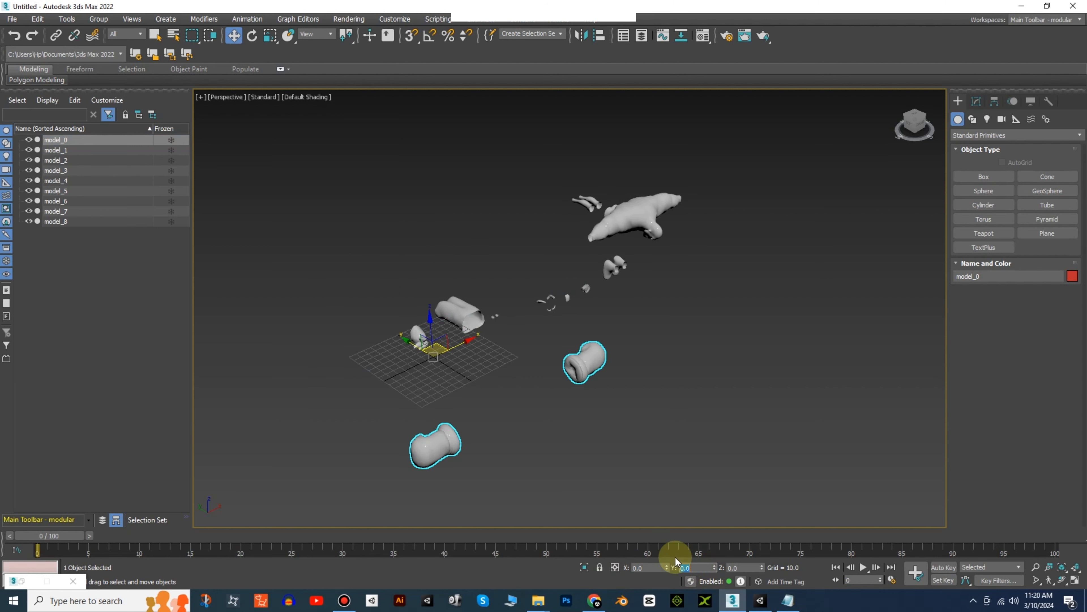
- Move model_1 to the origin by setting its X and Y positions to 0
{"action": "left_click", "coordinate": [121, 149]}
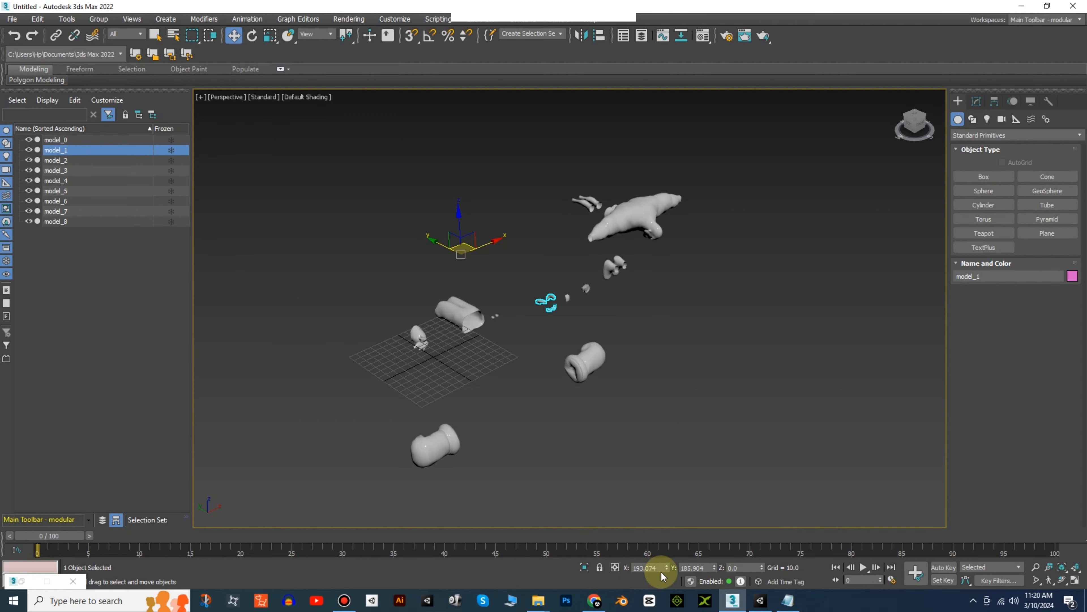
{"action": "left_click_drag", "start_coordinate": [658, 567], "coordinate": [611, 566]}
{"action": "type", "text": "0"}
{"action": "key", "text": "Return"}
{"action": "left_click_drag", "start_coordinate": [706, 568], "coordinate": [675, 568]}
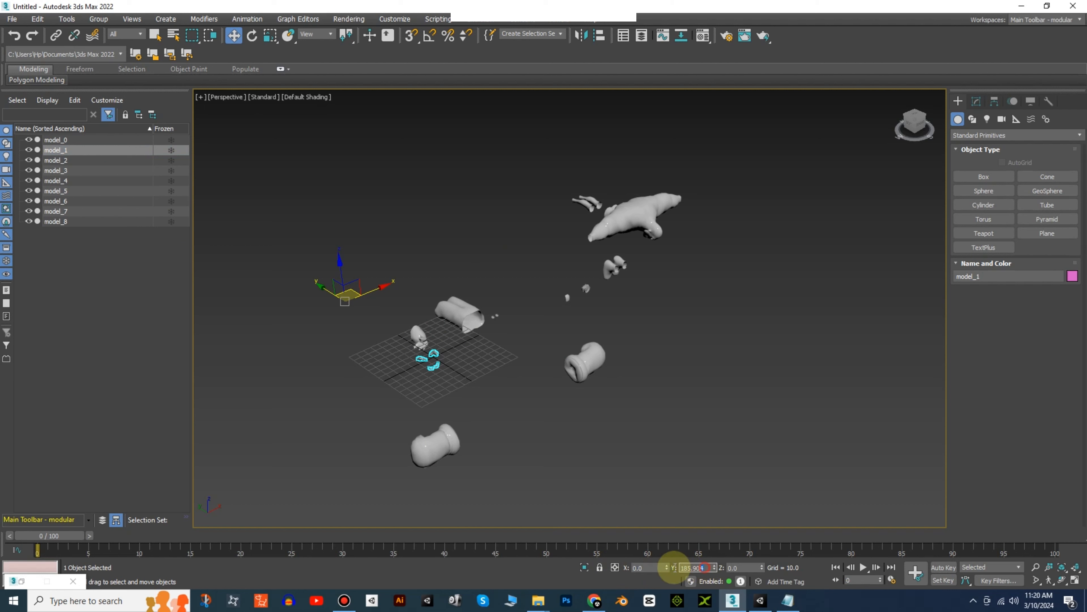
{"action": "type", "text": "0"}
{"action": "key", "text": "Return"}
- Move model_2 to the origin by setting its X and Y positions to 0
{"action": "left_click", "coordinate": [51, 160]}
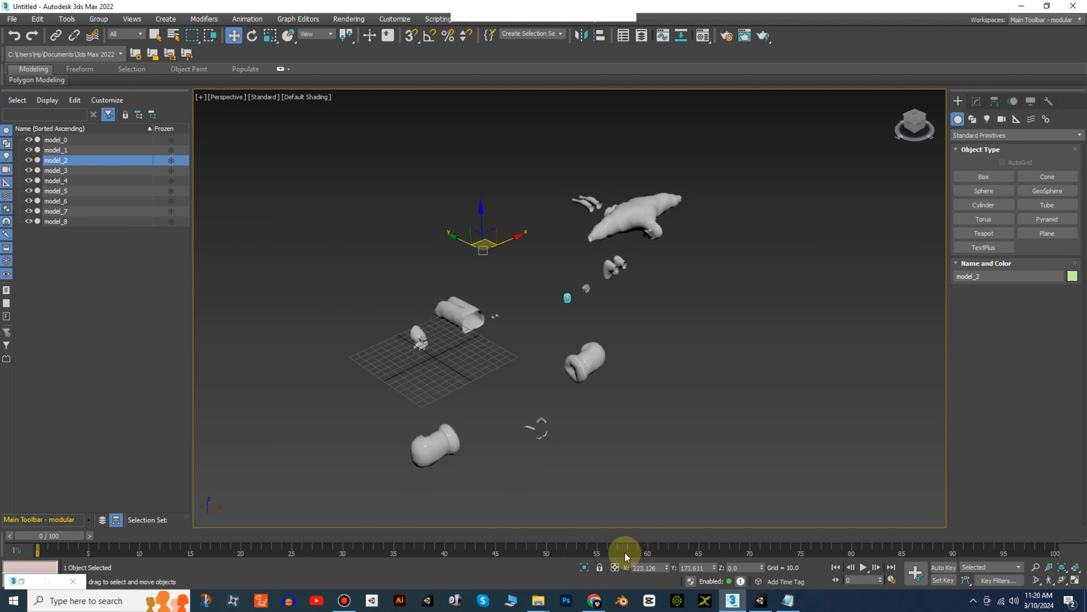
{"action": "left_click_drag", "start_coordinate": [663, 568], "coordinate": [631, 568]}
{"action": "type", "text": "0"}
{"action": "key", "text": "Return"}
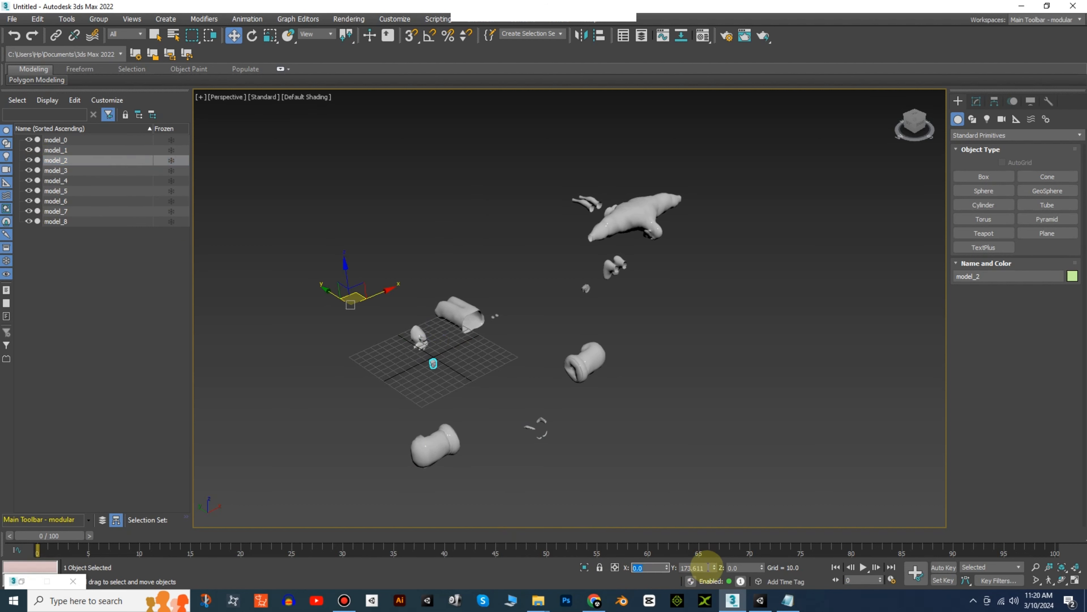
{"action": "left_click_drag", "start_coordinate": [706, 567], "coordinate": [650, 566]}
{"action": "type", "text": "0"}
{"action": "key", "text": "Return"}
- Move model_3 to the origin by setting its X and Y positions to 0
{"action": "left_click", "coordinate": [102, 170]}
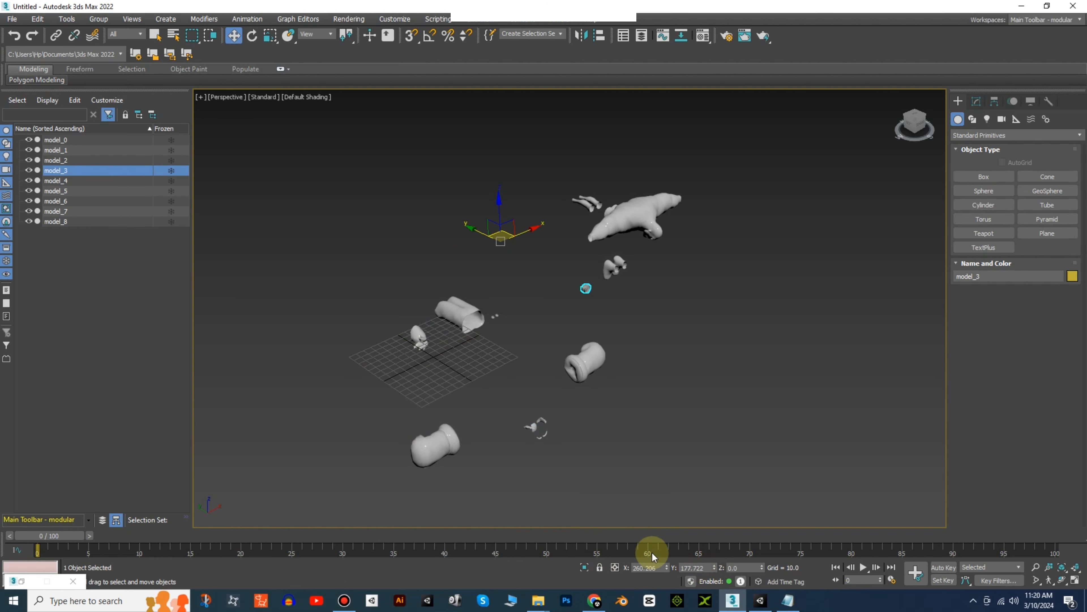
{"action": "left_click_drag", "start_coordinate": [662, 567], "coordinate": [632, 567]}
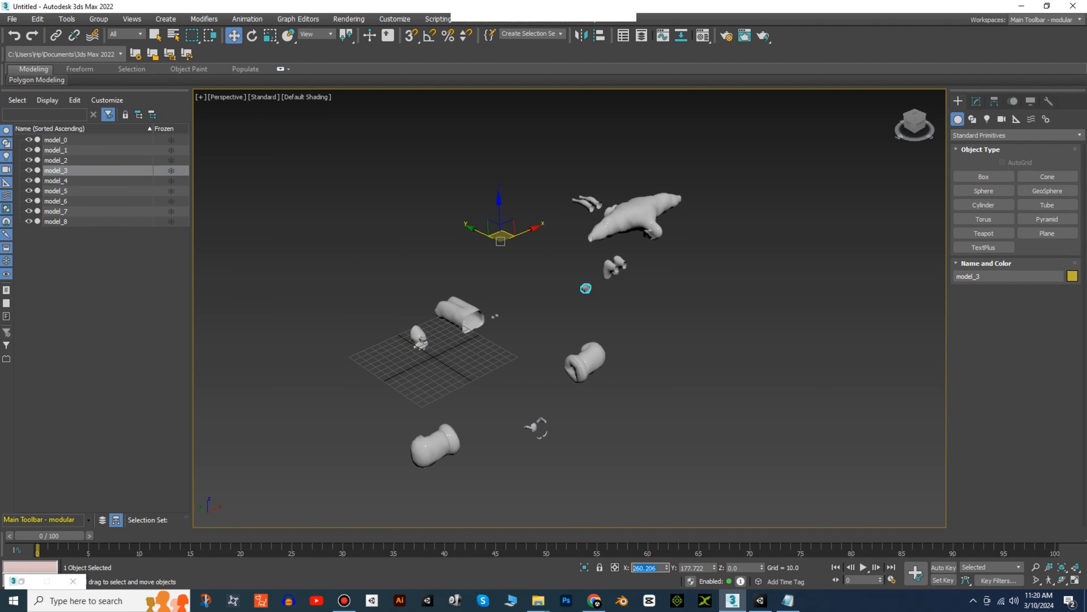
{"action": "type", "text": "0"}
{"action": "key", "text": "Return"}
{"action": "left_click_drag", "start_coordinate": [706, 567], "coordinate": [650, 567]}
{"action": "type", "text": "0"}
{"action": "key", "text": "Return"}
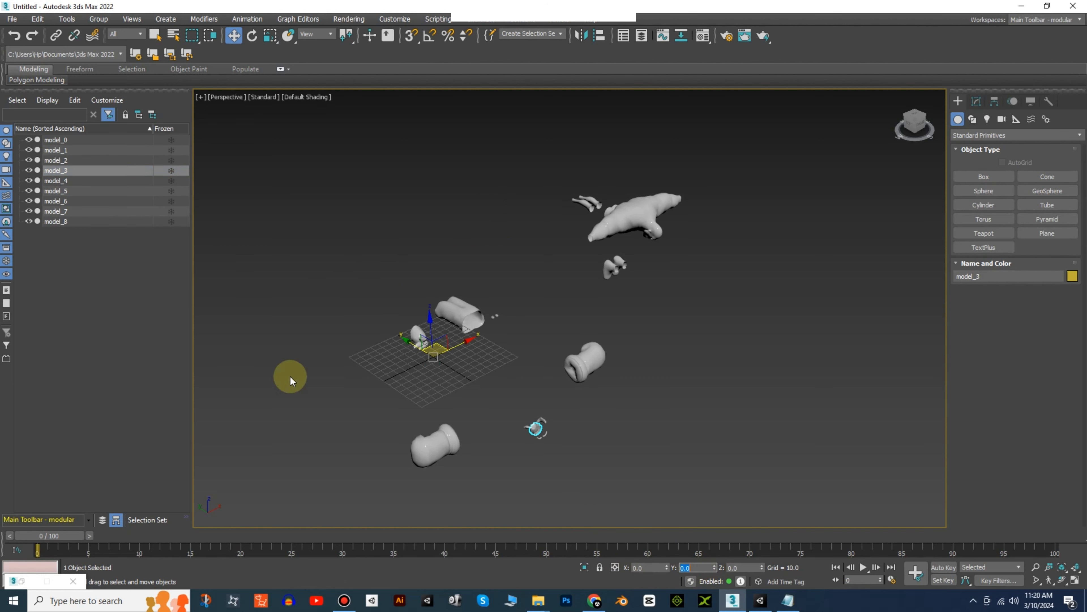
- Move model_4 to the origin by setting its X and Y positions to 0
{"action": "left_click", "coordinate": [114, 182]}
{"action": "left_click_drag", "start_coordinate": [657, 568], "coordinate": [621, 568]}
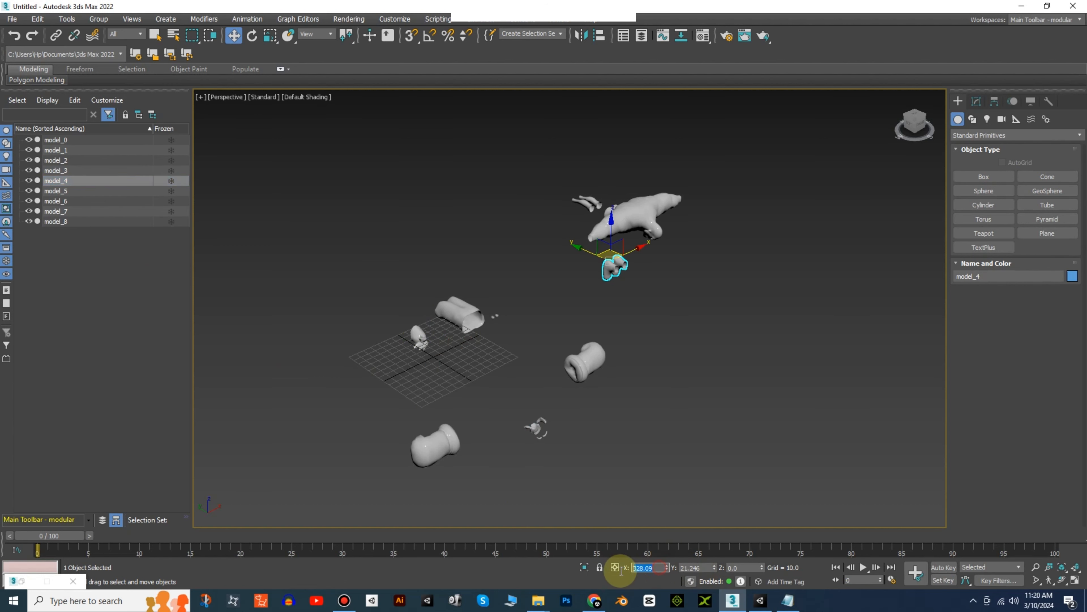
{"action": "type", "text": "0"}
{"action": "key", "text": "Return"}
{"action": "left_click_drag", "start_coordinate": [705, 567], "coordinate": [626, 566]}
{"action": "type", "text": "0"}
{"action": "key", "text": "Return"}
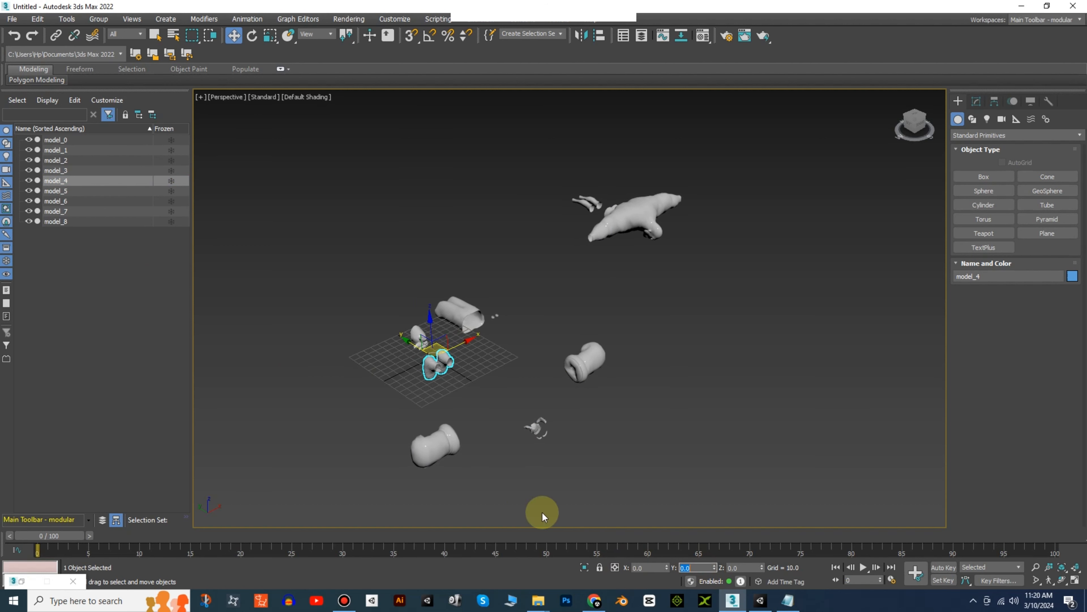
- Move model_5 to the origin by setting its X and Y positions to 0
{"action": "left_click", "coordinate": [128, 191]}
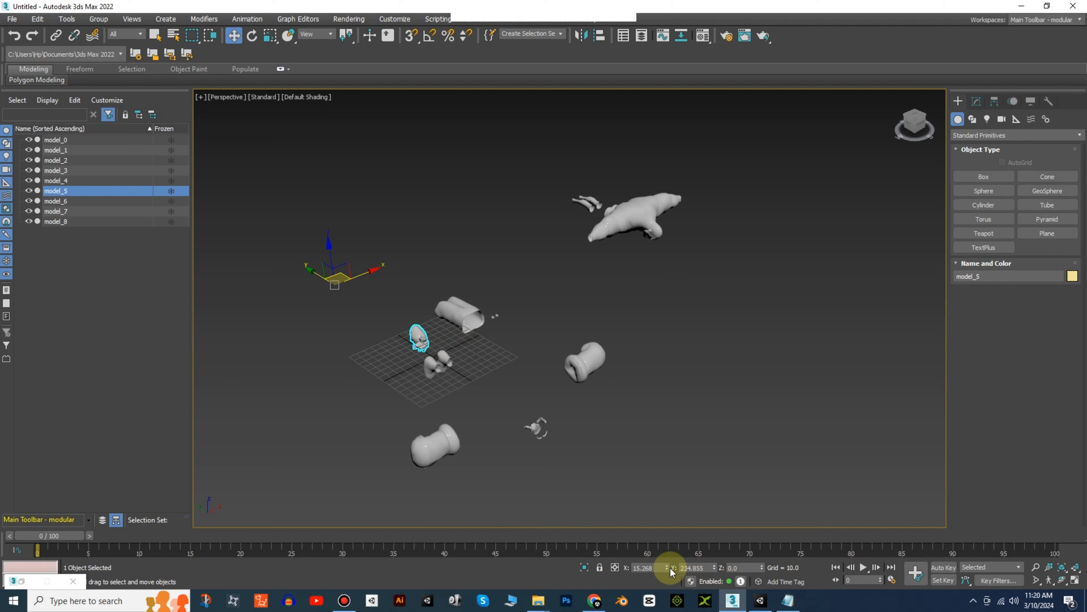
{"action": "left_click_drag", "start_coordinate": [661, 567], "coordinate": [619, 565]}
{"action": "type", "text": "0"}
{"action": "key", "text": "Return"}
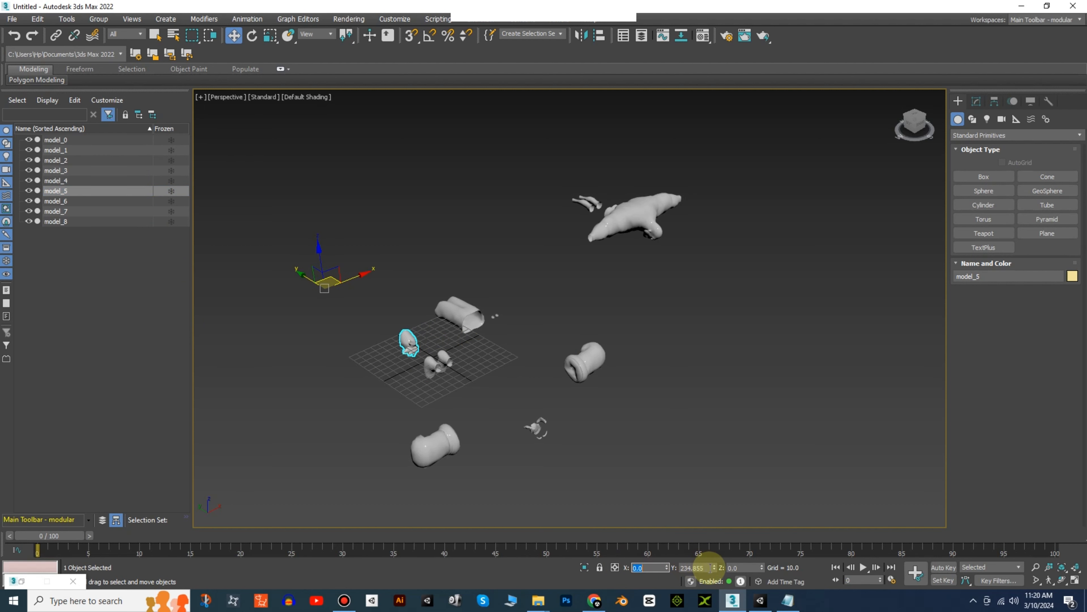
{"action": "left_click_drag", "start_coordinate": [708, 565], "coordinate": [672, 564]}
{"action": "type", "text": "0"}
{"action": "key", "text": "Return"}
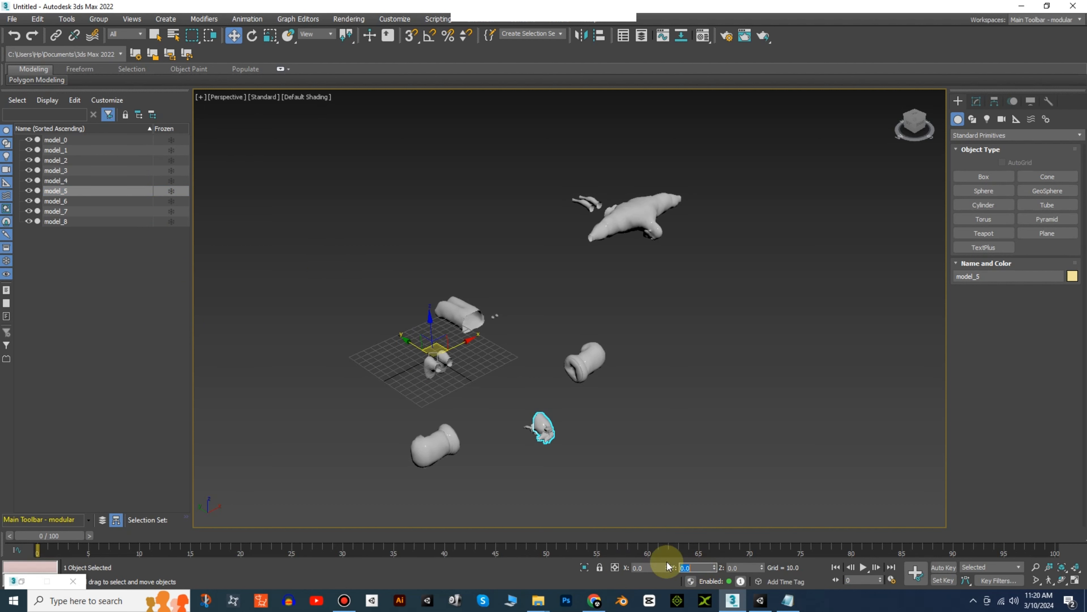
- Move model_6 to the origin by setting its X and Y positions to 0
{"action": "left_click", "coordinate": [117, 204]}
{"action": "left_click_drag", "start_coordinate": [655, 567], "coordinate": [626, 565]}
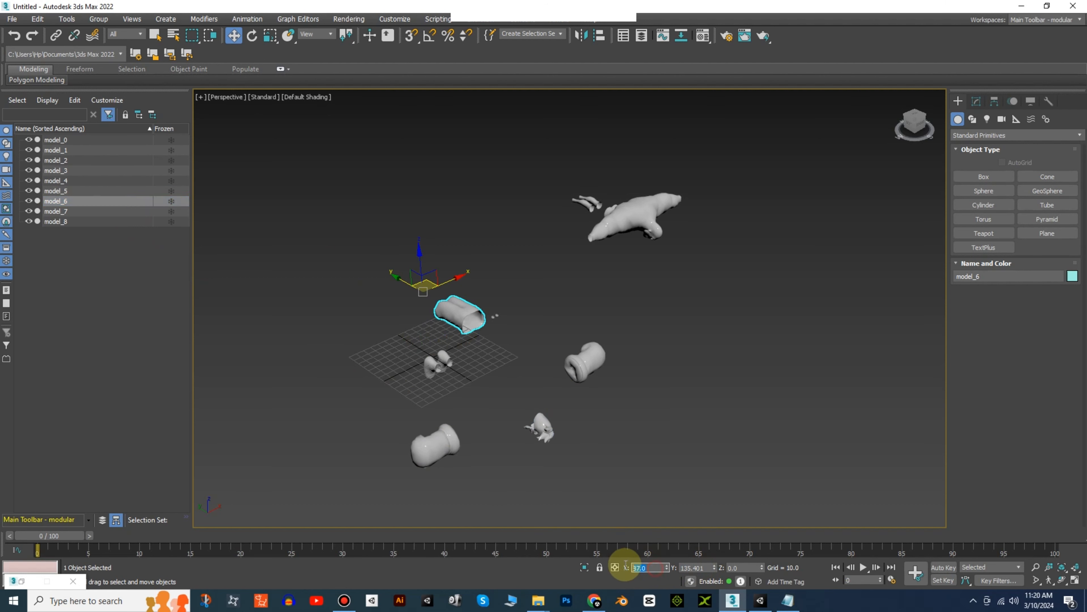
{"action": "type", "text": "0"}
{"action": "key", "text": "Return"}
{"action": "type", "text": "0"}
{"action": "key", "text": "Return"}
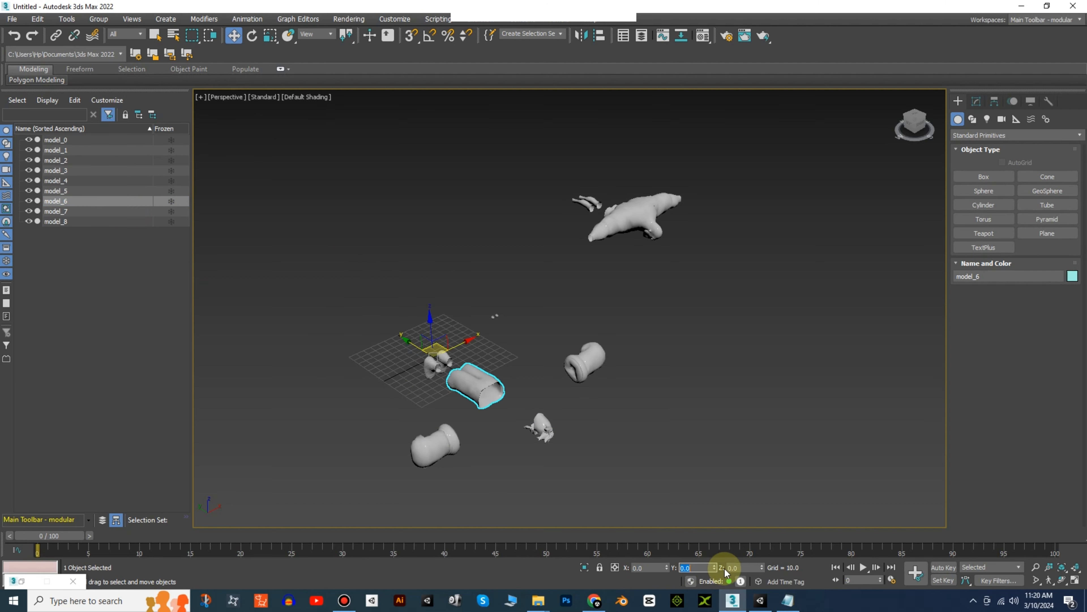
- Move model_7 to the origin by setting its X and Y positions to 0
{"action": "left_click", "coordinate": [90, 212]}
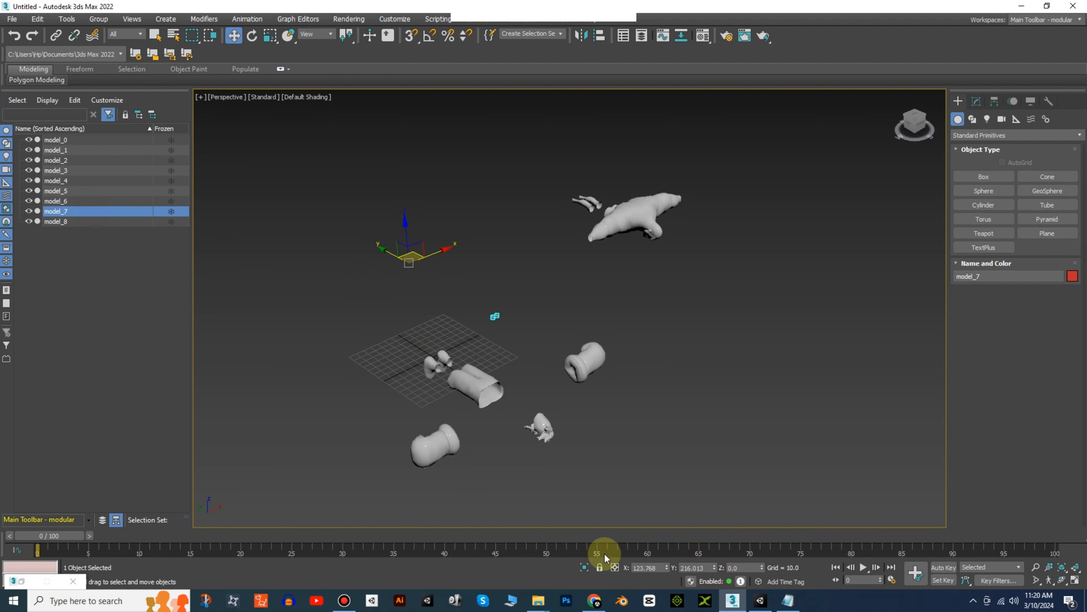
{"action": "left_click_drag", "start_coordinate": [659, 567], "coordinate": [634, 567]}
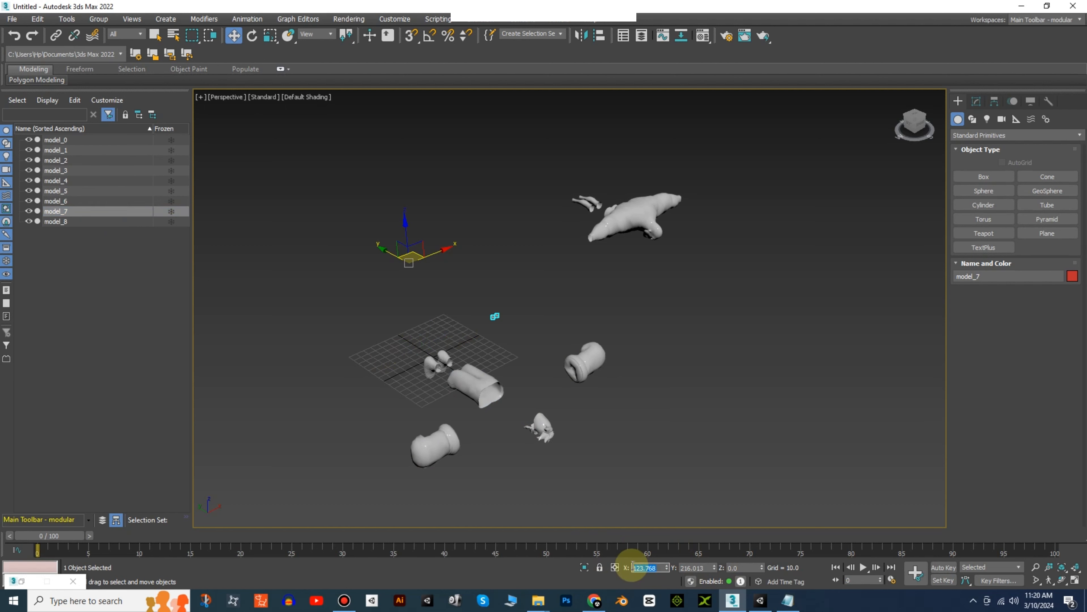
{"action": "type", "text": "0"}
{"action": "key", "text": "Return"}
{"action": "left_click_drag", "start_coordinate": [706, 568], "coordinate": [681, 567]}
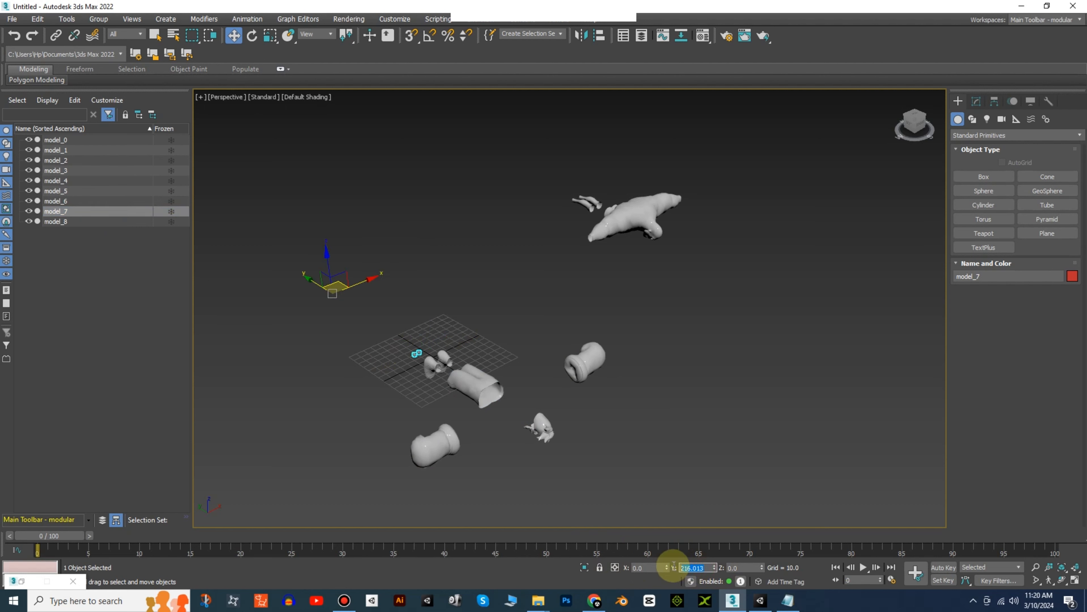
{"action": "type", "text": "0"}
{"action": "key", "text": "Return"}
- Move model_8 to the origin by setting its X and Y positions to 0, and clear the selection
{"action": "left_click", "coordinate": [90, 222]}
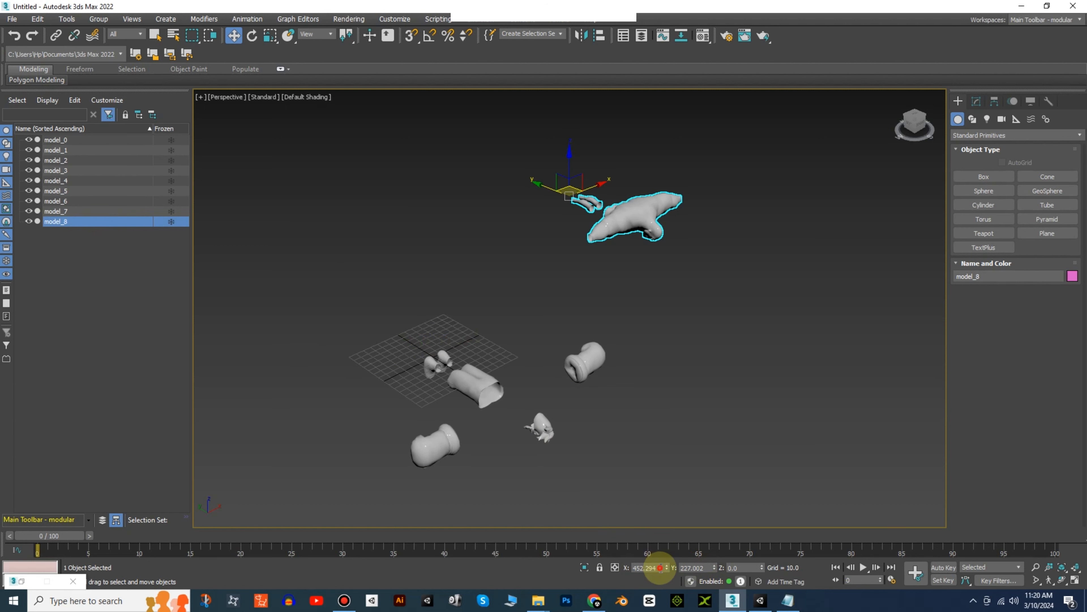
{"action": "double_click", "coordinate": [655, 567]}
{"action": "type", "text": "0"}
{"action": "key", "text": "Return"}
{"action": "double_click", "coordinate": [697, 567]}
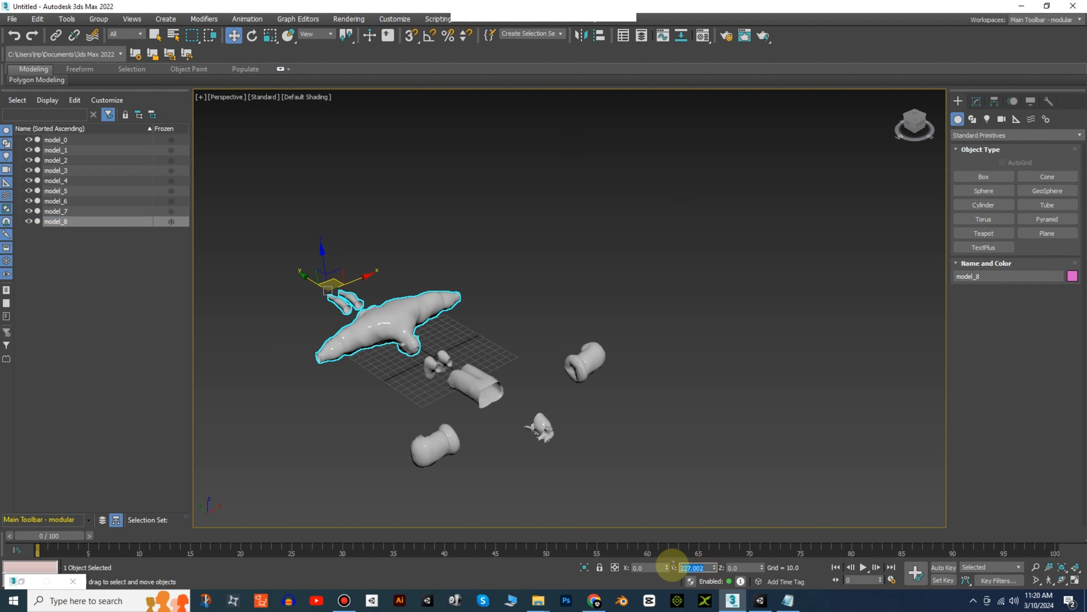
{"action": "type", "text": "0"}
{"action": "key", "text": "Return"}
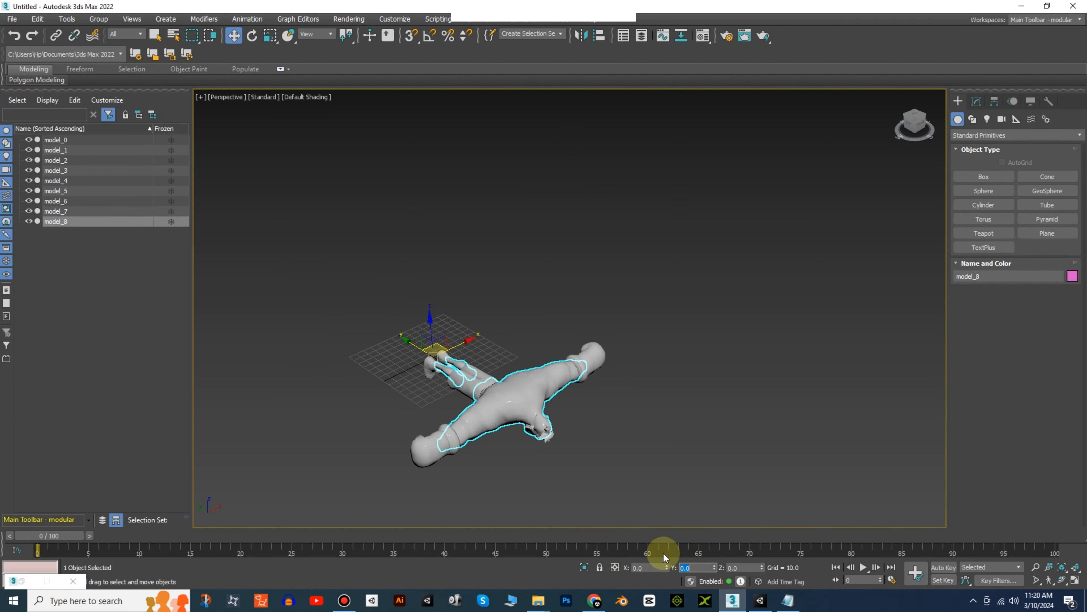
{"action": "left_click", "coordinate": [625, 431]}
- Add an OSL Bitmap Lookup map to the base color of the model_8_default material in the Material Editor
{"action": "left_click_drag", "start_coordinate": [913, 125], "coordinate": [757, 288]}
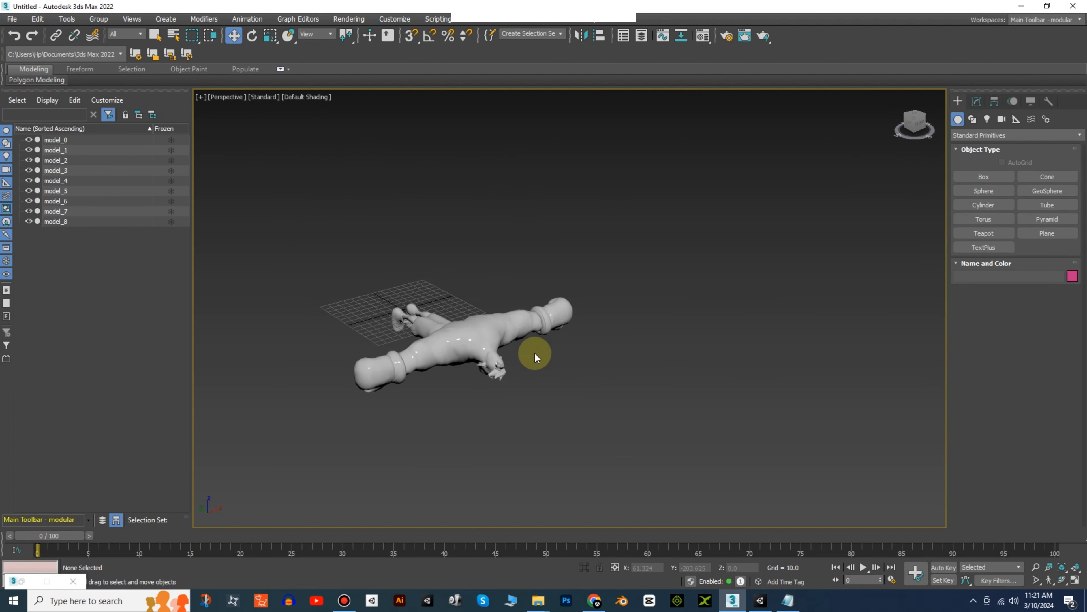
{"action": "scroll", "coordinate": [447, 343], "scroll_direction": "up", "scroll_amount": 2}
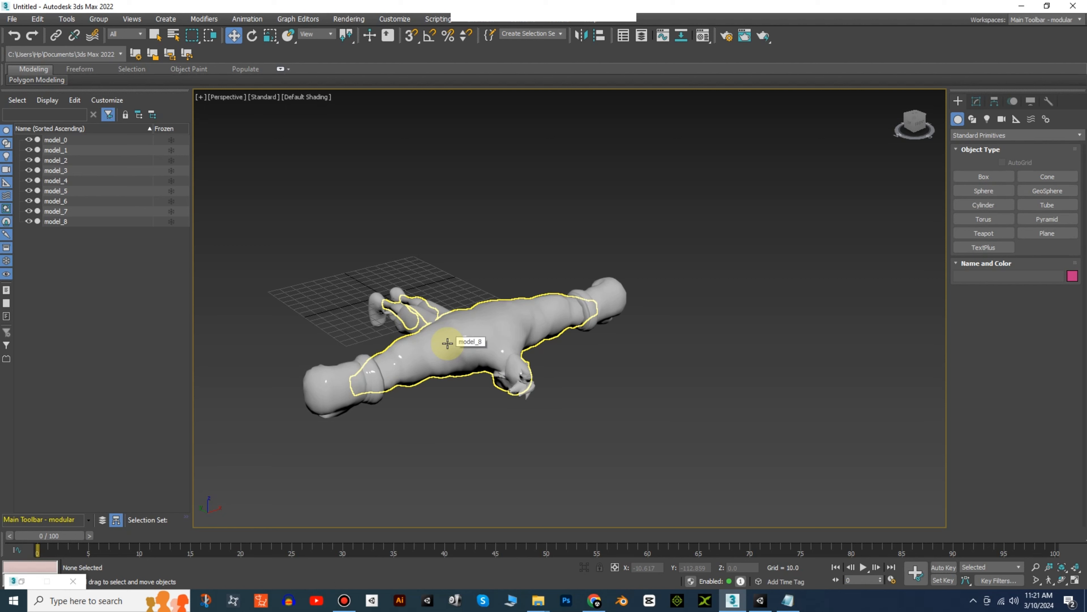
{"action": "key", "text": "m"}
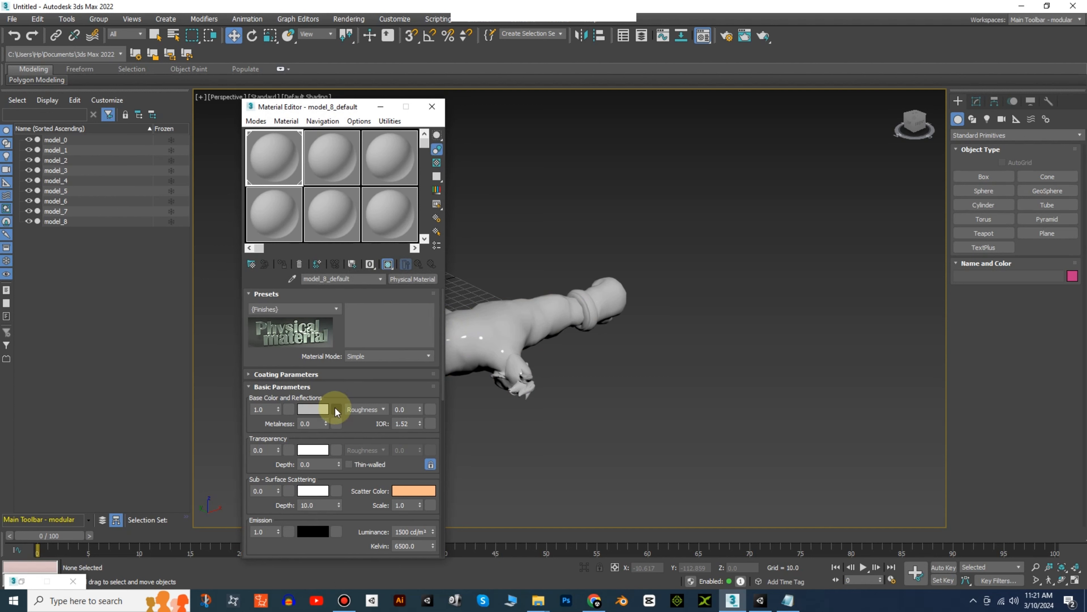
{"action": "left_click", "coordinate": [335, 409]}
{"action": "left_click", "coordinate": [446, 360]}
{"action": "double_click", "coordinate": [446, 360]}
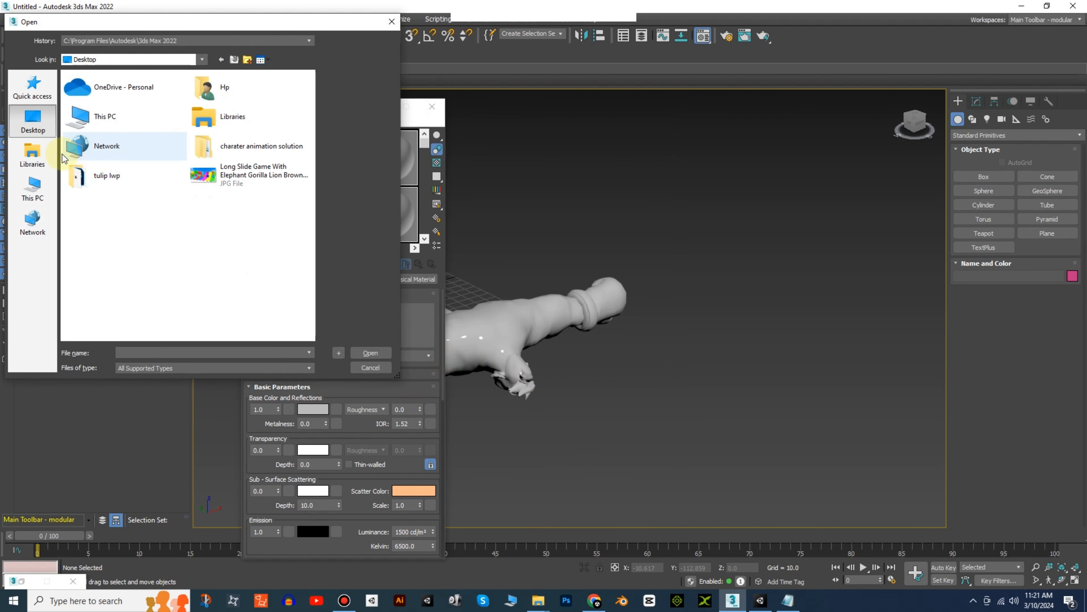
- Load Character_Diffuse from the Toon Boxer folder in Downloads as the base color bitmap, and minimize the Material Editor
{"action": "left_click", "coordinate": [33, 189]}
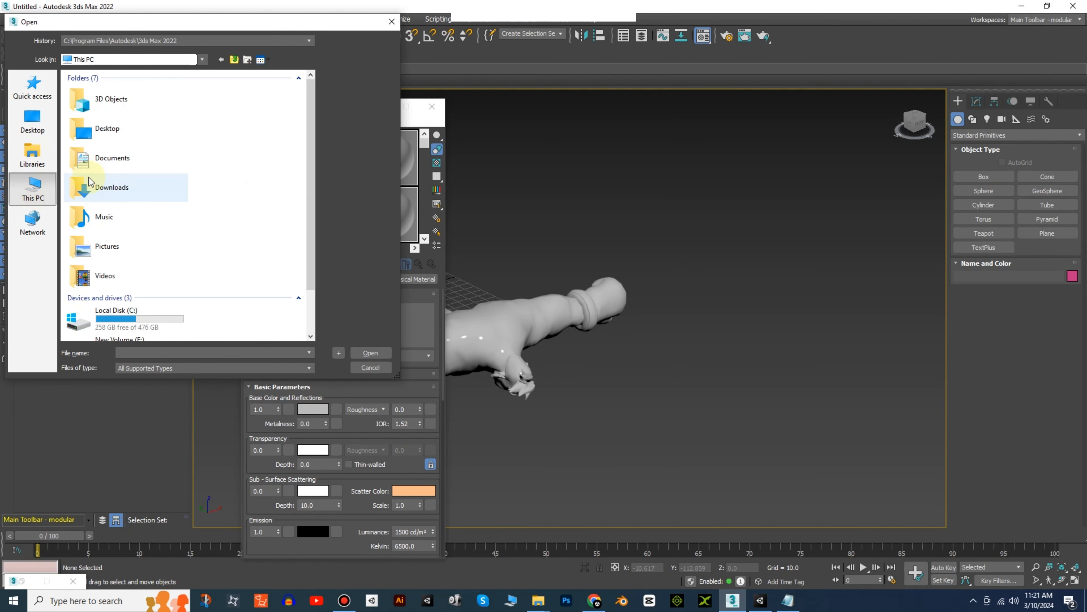
{"action": "double_click", "coordinate": [107, 198]}
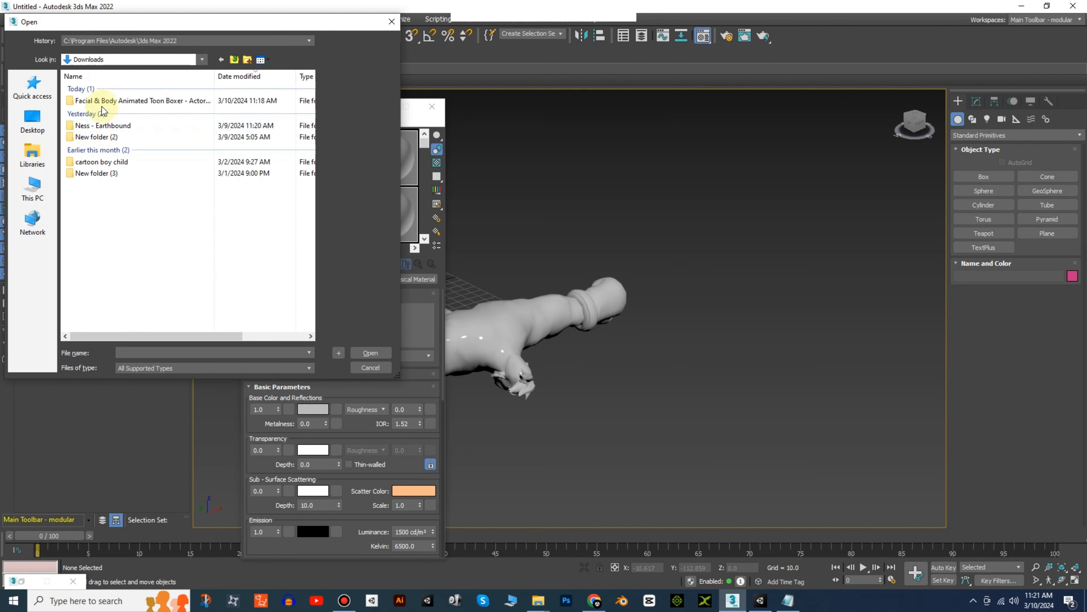
{"action": "double_click", "coordinate": [103, 102]}
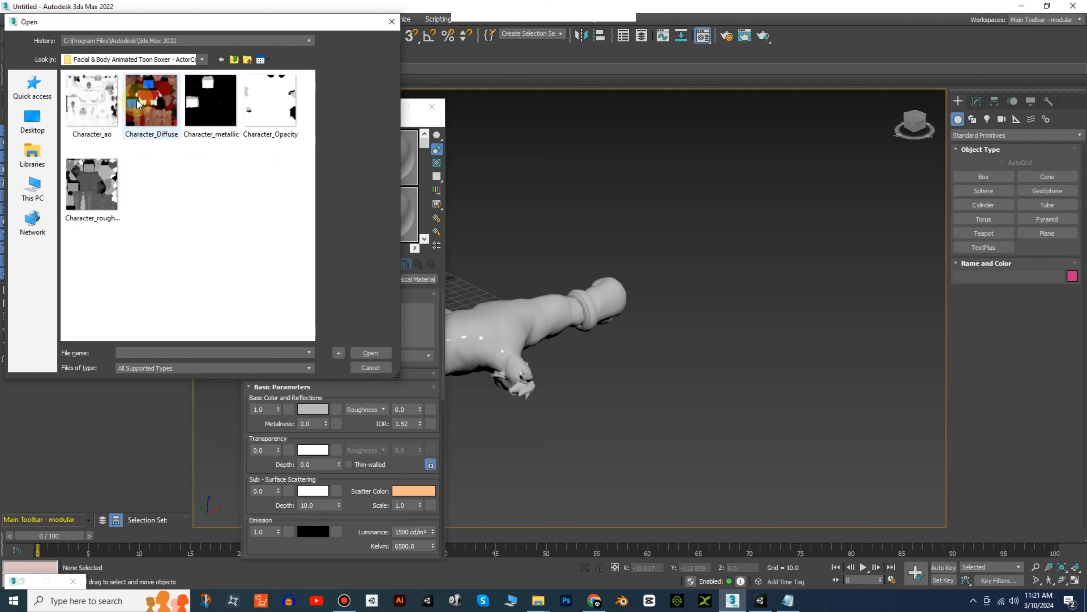
{"action": "left_click", "coordinate": [138, 105]}
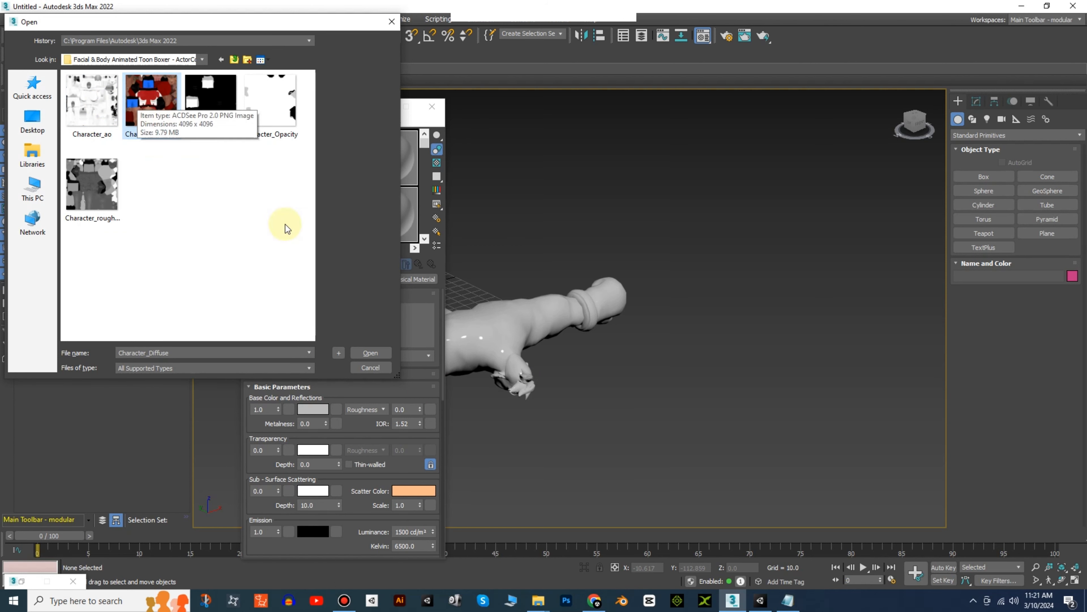
{"action": "left_click", "coordinate": [360, 356]}
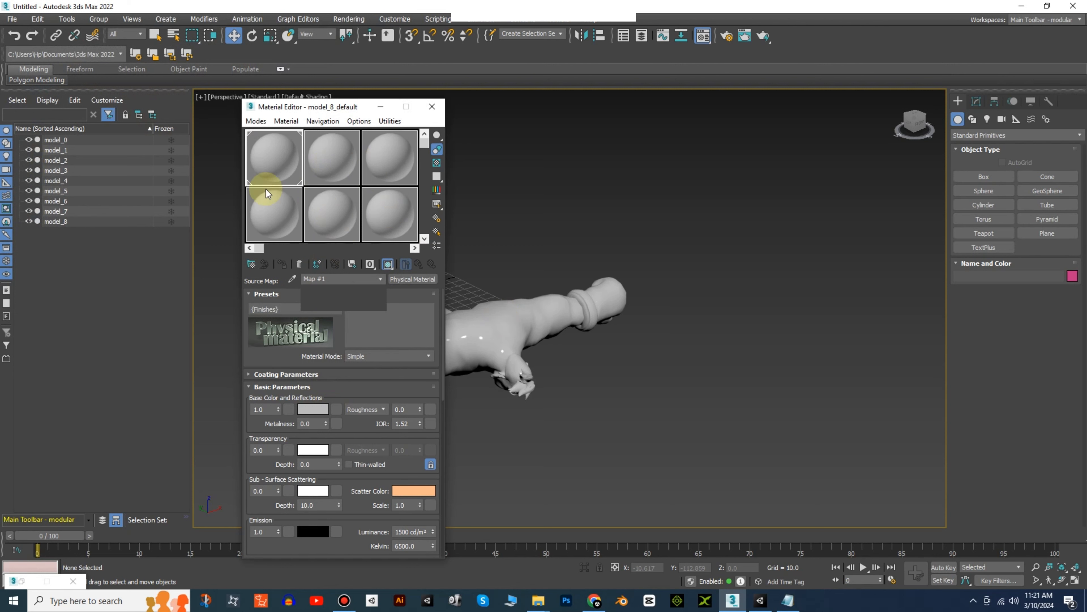
{"action": "left_click", "coordinate": [317, 264]}
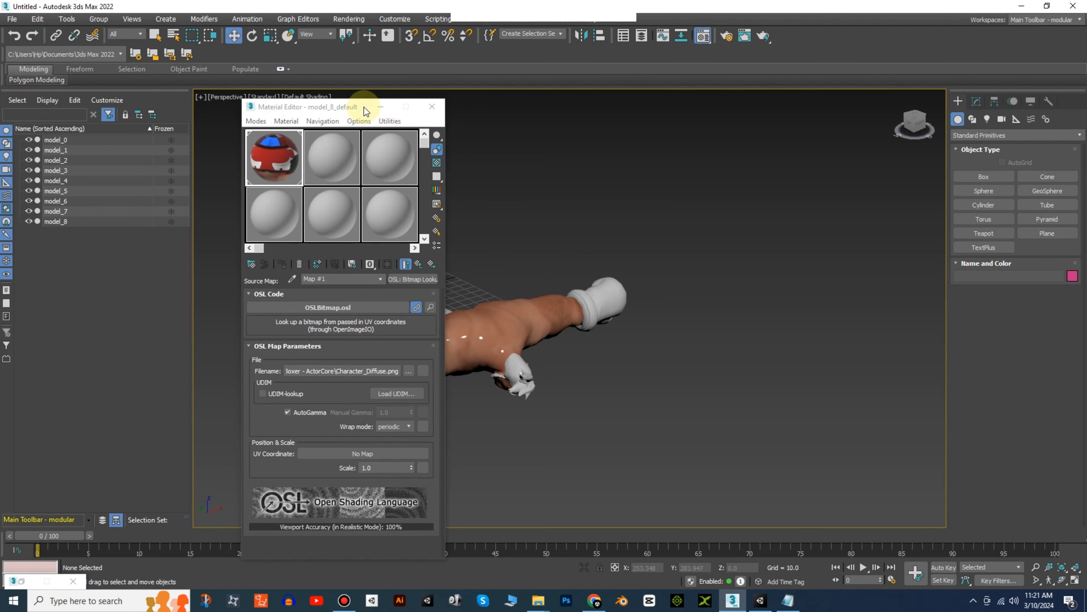
{"action": "left_click", "coordinate": [375, 107]}
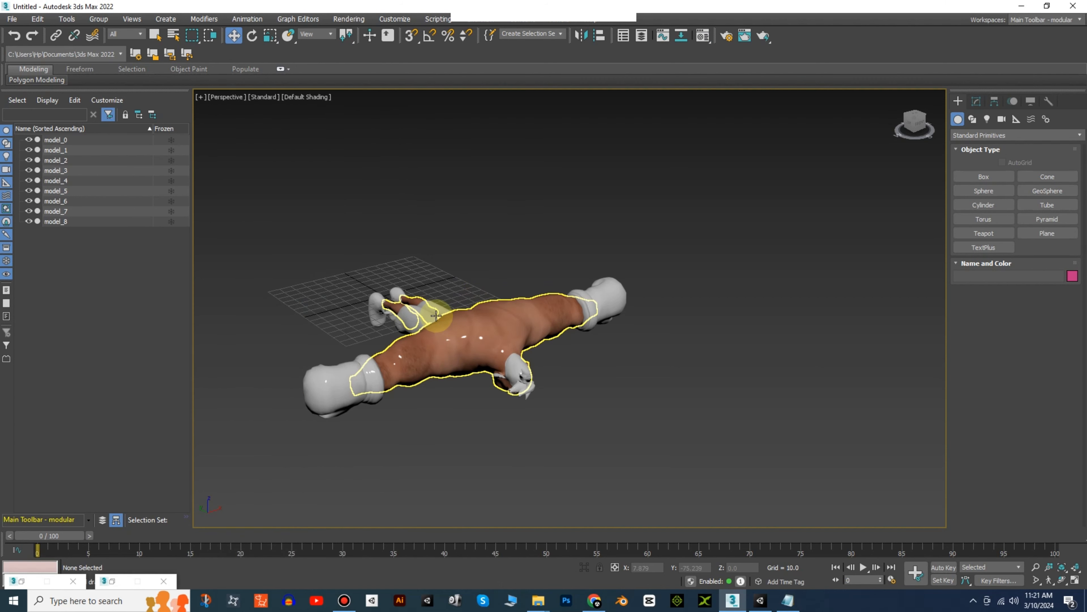
- Assign the textured model_8_default material to model_6 and minimize the Material Editor
{"action": "left_click", "coordinate": [429, 321]}
{"action": "key", "text": "m"}
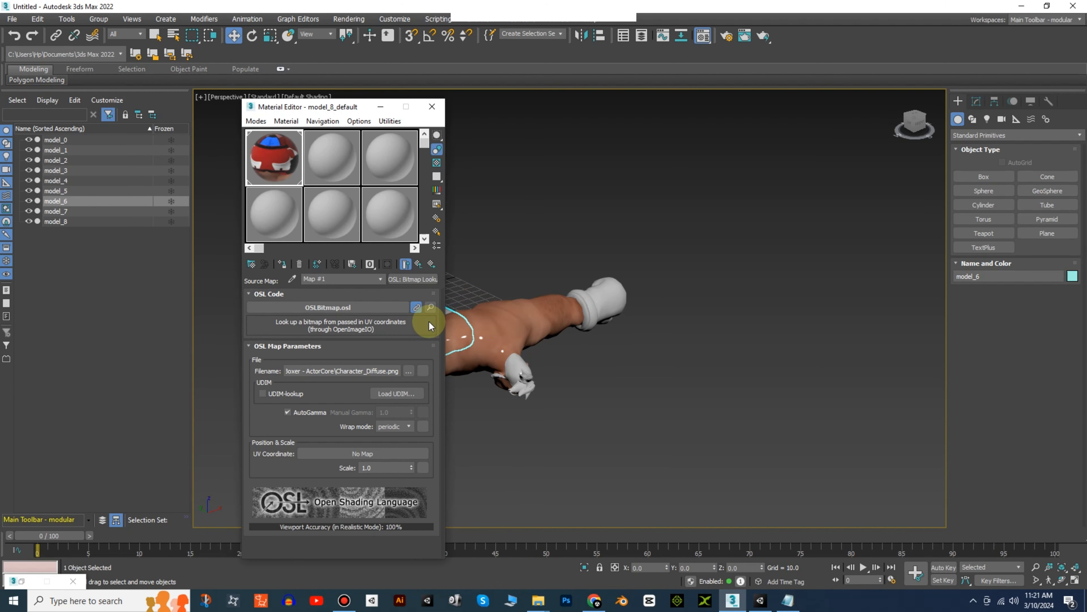
{"action": "left_click", "coordinate": [287, 264]}
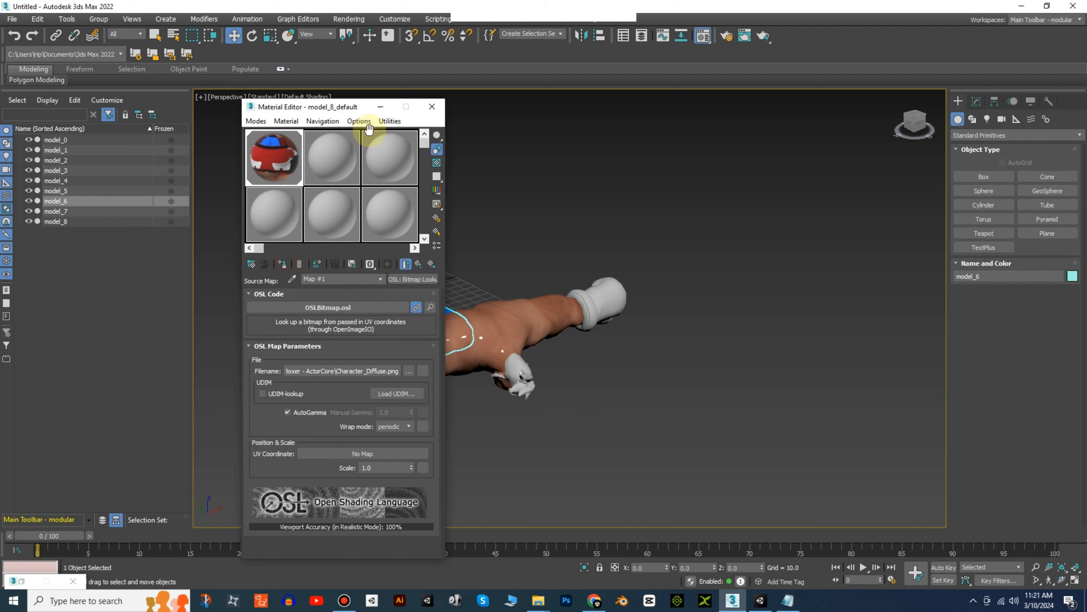
{"action": "left_click", "coordinate": [381, 107]}
- Assign the textured model_8_default material to the boxing gloves, model_0, and minimize the Material Editor
{"action": "left_click", "coordinate": [581, 306]}
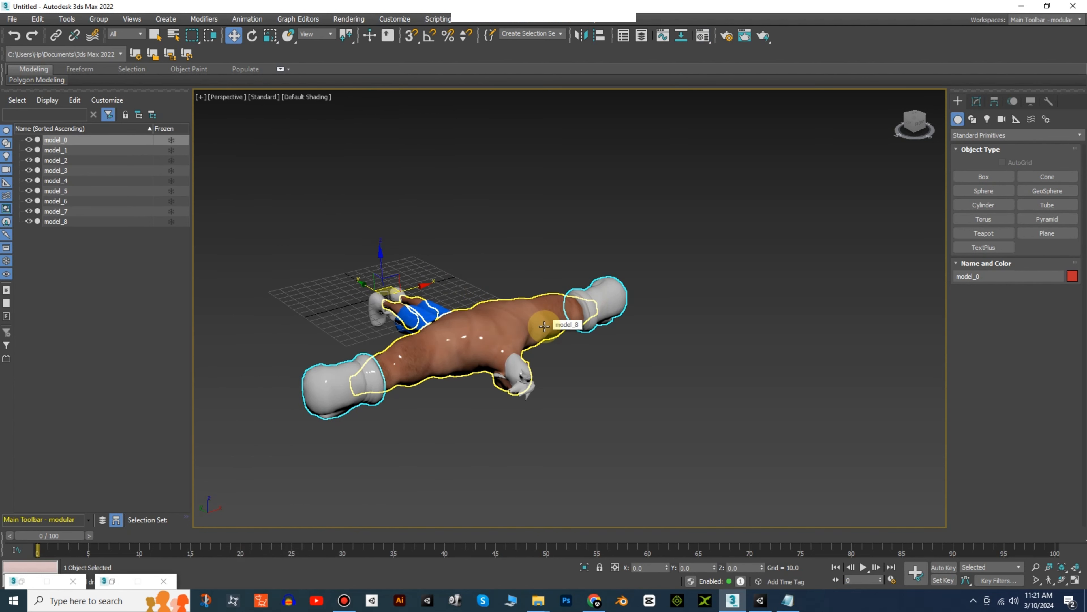
{"action": "key", "text": "m"}
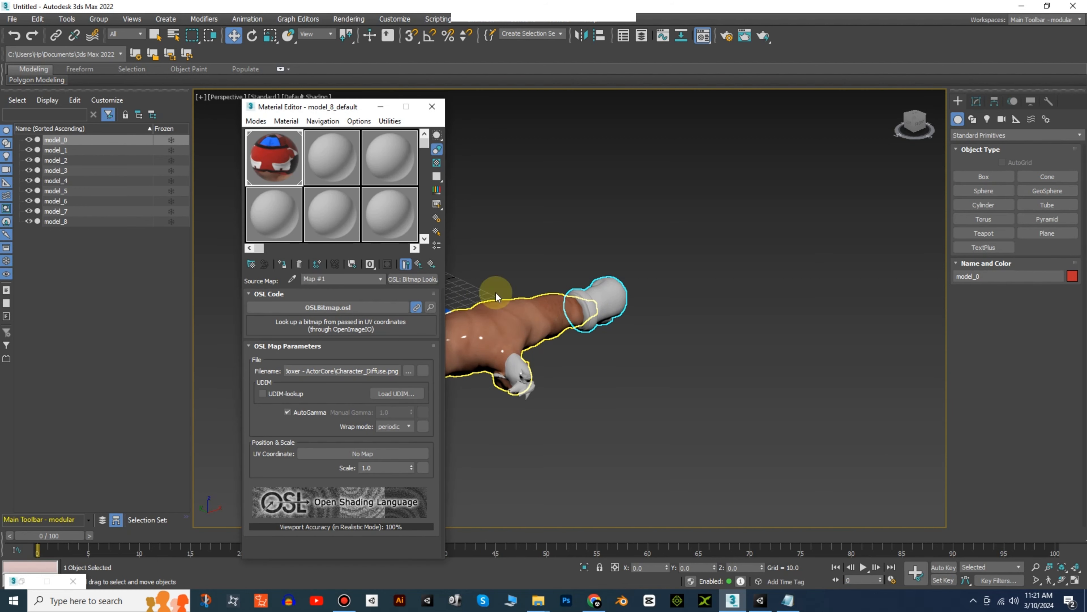
{"action": "left_click", "coordinate": [282, 264]}
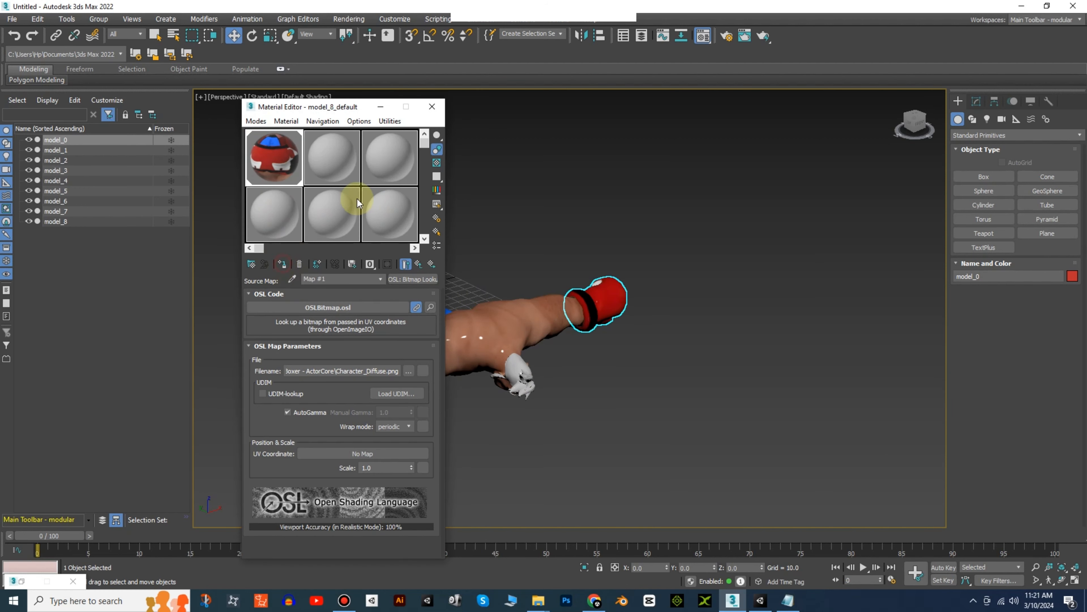
{"action": "left_click", "coordinate": [384, 108]}
- Assign the textured model_8_default material to the hair mesh model_5, clear the selection, and minimize the Material Editor
{"action": "left_click", "coordinate": [475, 344]}
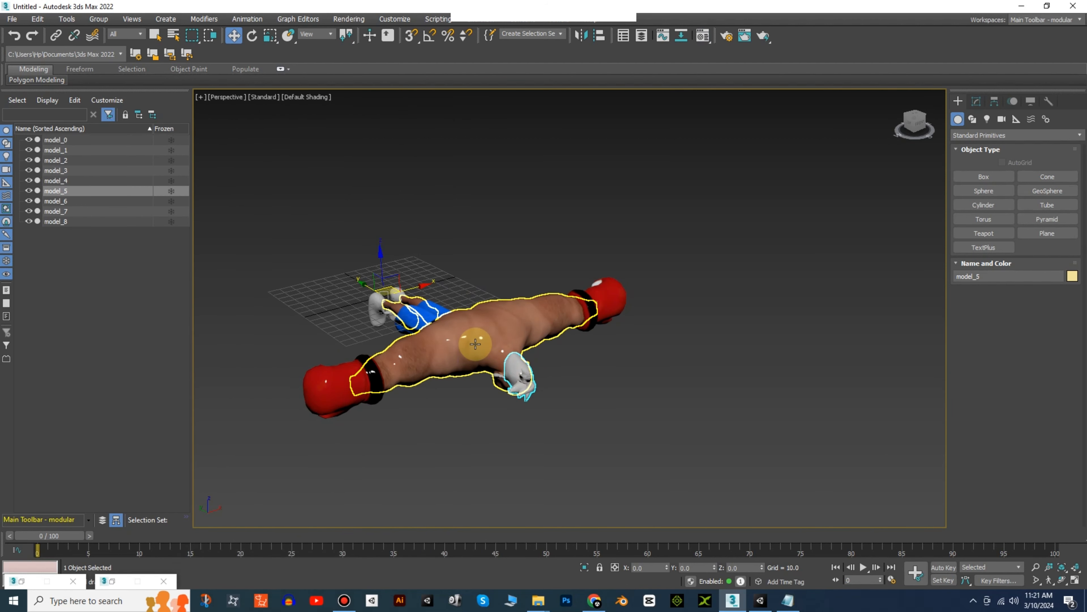
{"action": "key", "text": "m"}
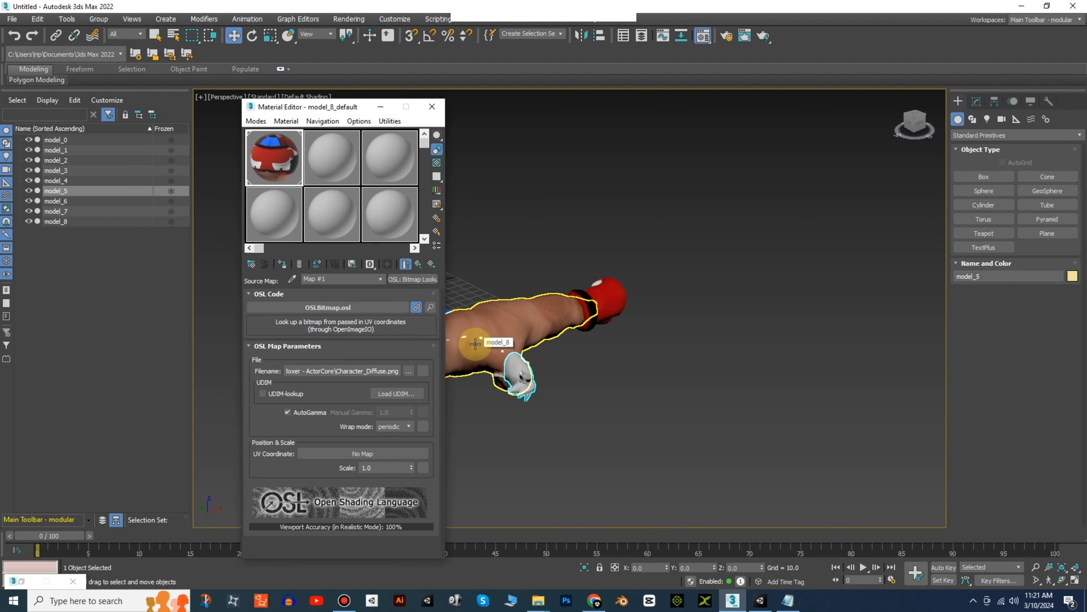
{"action": "left_click", "coordinate": [282, 264]}
{"action": "left_click", "coordinate": [492, 262]}
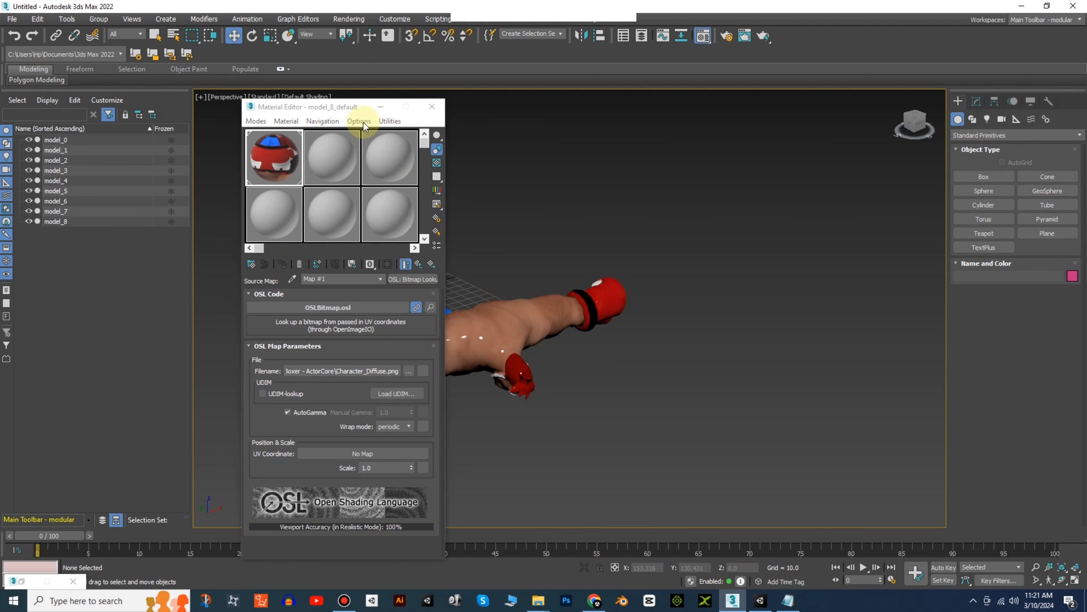
{"action": "left_click", "coordinate": [375, 108]}
- Assign the textured model_8_default material to the shoes, model_4, and minimize the Material Editor
{"action": "left_click", "coordinate": [379, 299]}
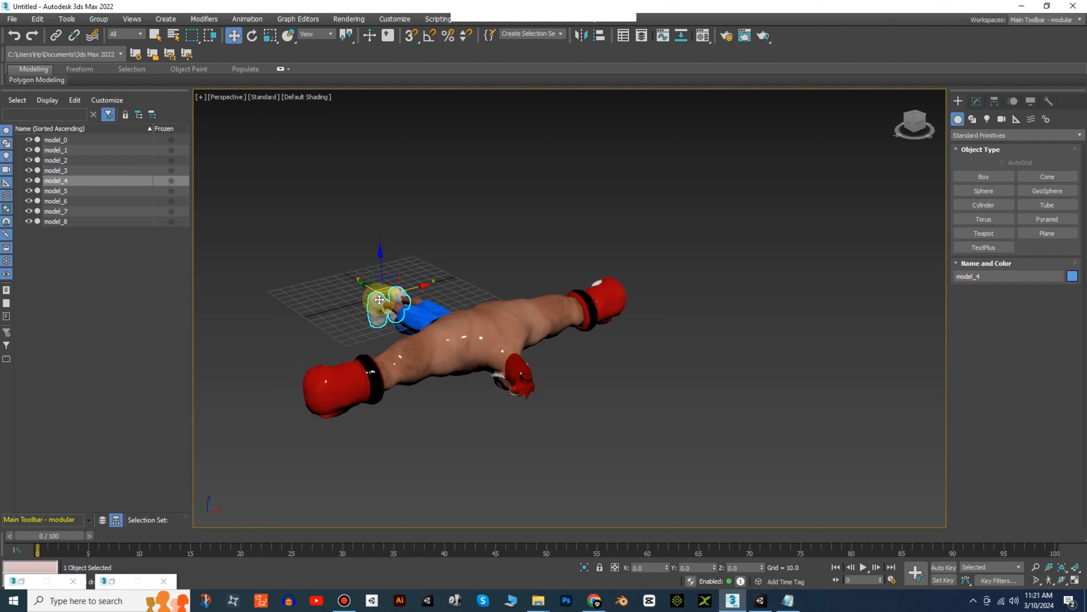
{"action": "key", "text": "m"}
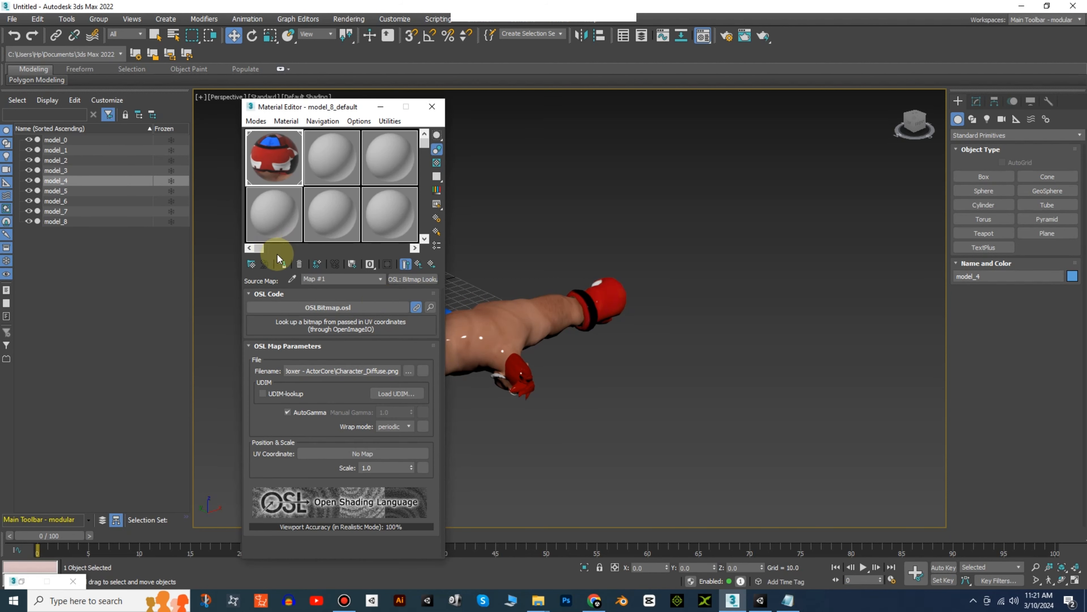
{"action": "left_click", "coordinate": [380, 106]}
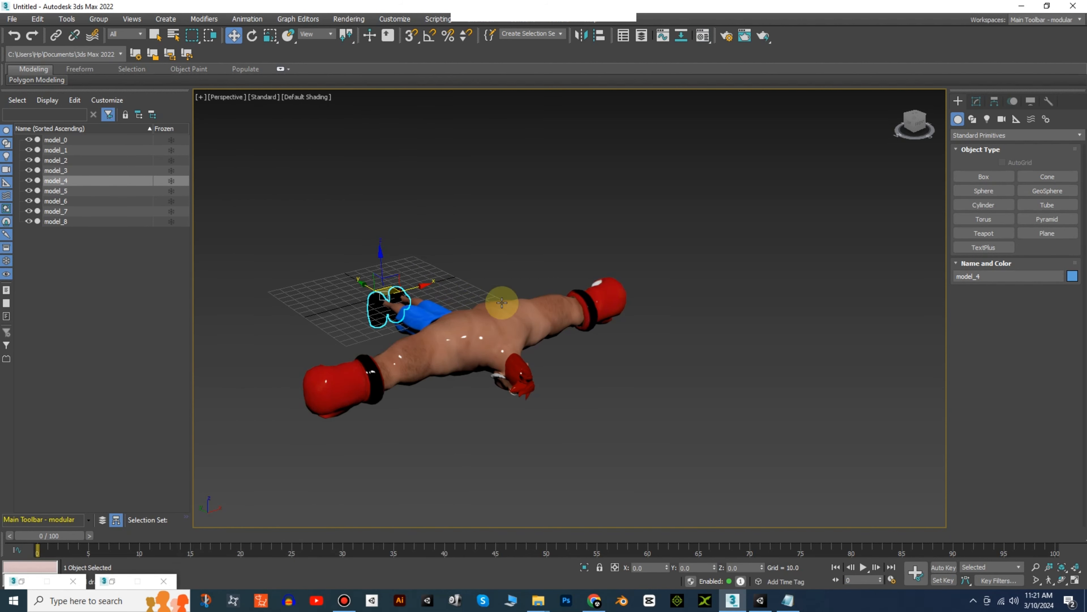
{"action": "left_click", "coordinate": [597, 300]}
{"action": "left_click", "coordinate": [521, 360]}
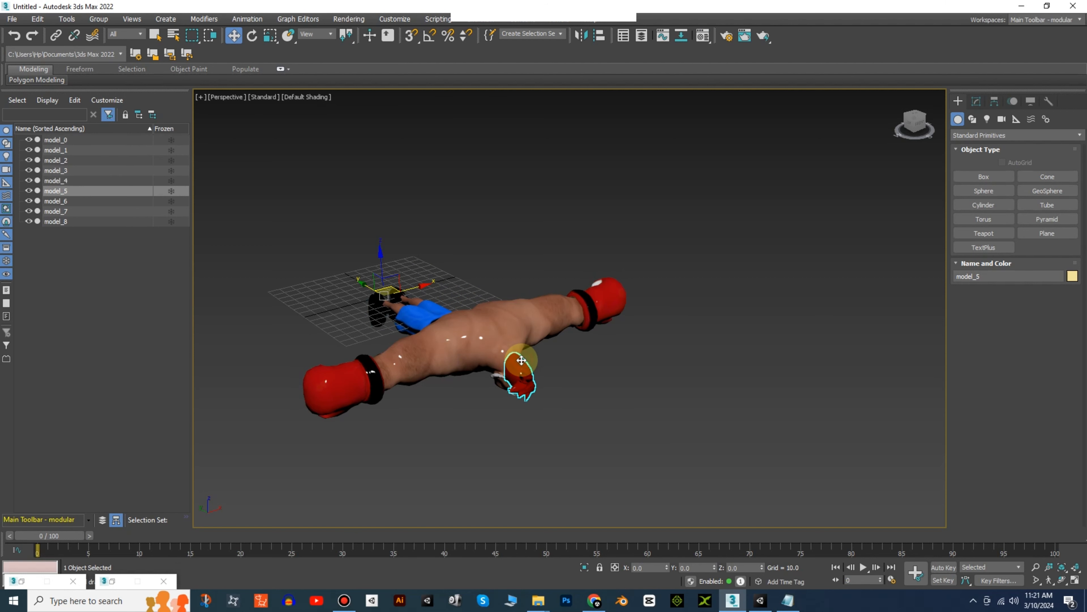
{"action": "left_click", "coordinate": [132, 143]}
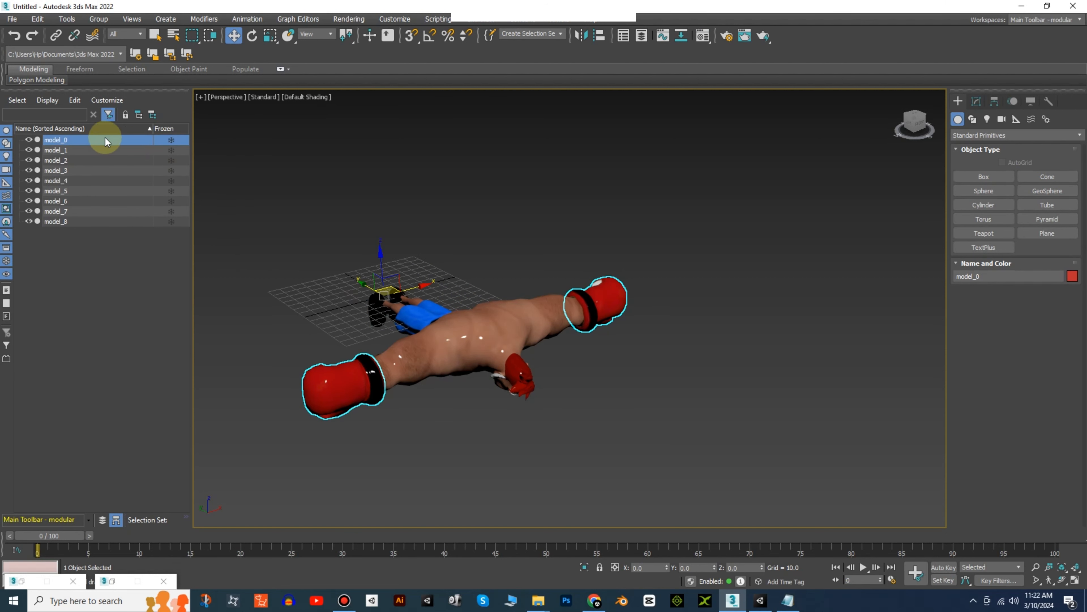
{"action": "left_click_drag", "start_coordinate": [105, 138], "coordinate": [105, 221]}
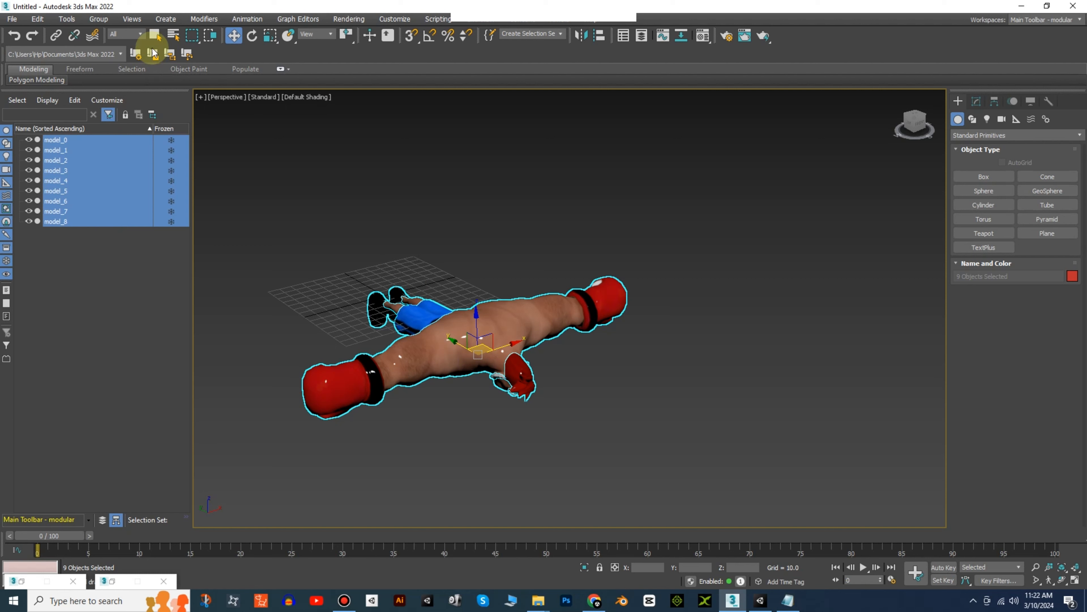
{"action": "left_click", "coordinate": [99, 20]}
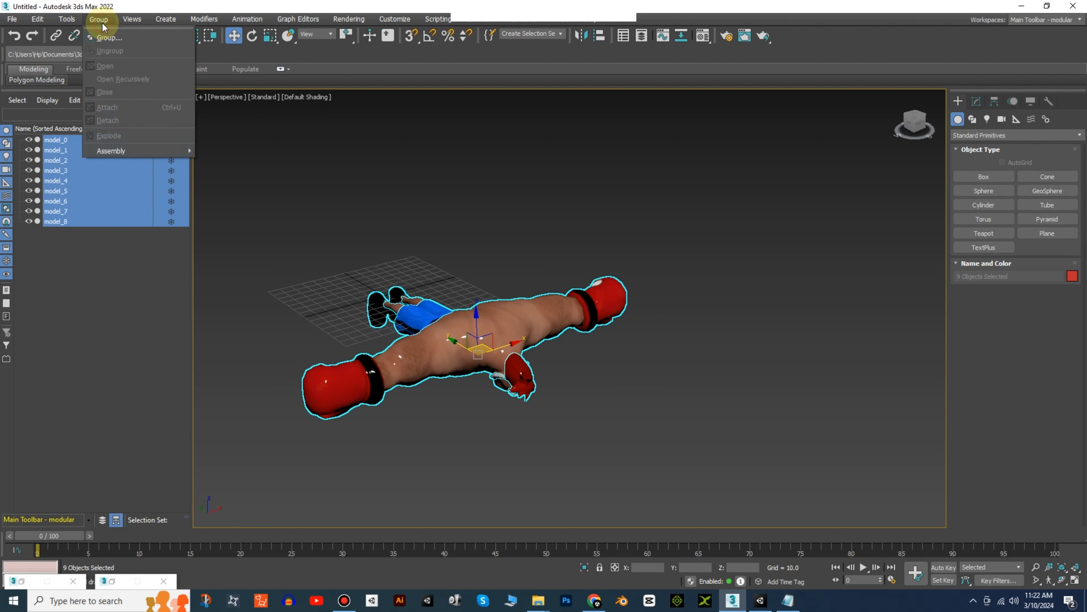
{"action": "left_click", "coordinate": [109, 38]}
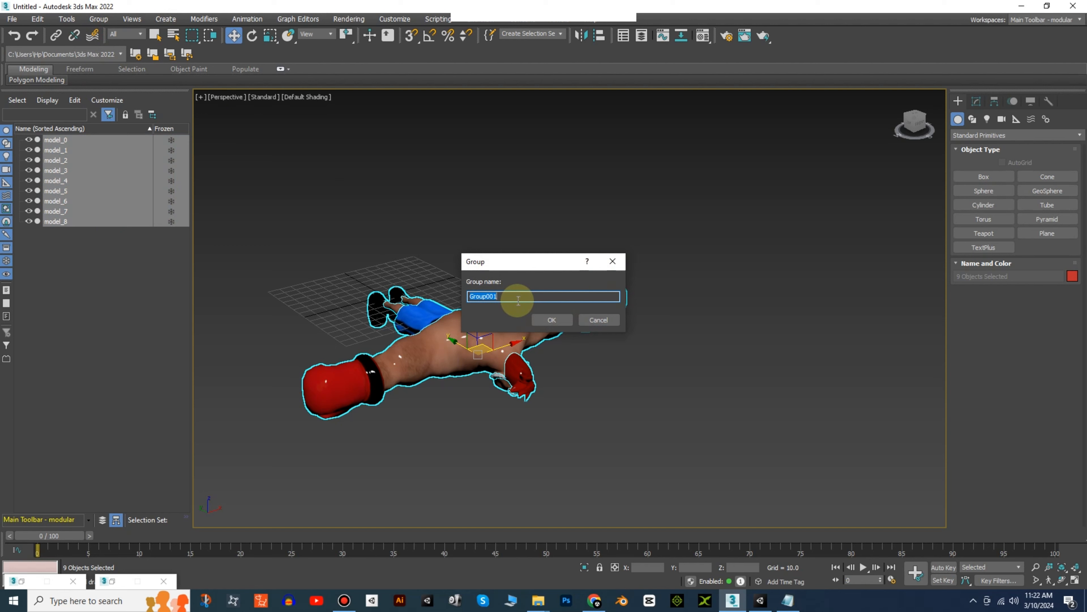
{"action": "left_click", "coordinate": [597, 320]}
{"action": "left_click", "coordinate": [300, 312]}
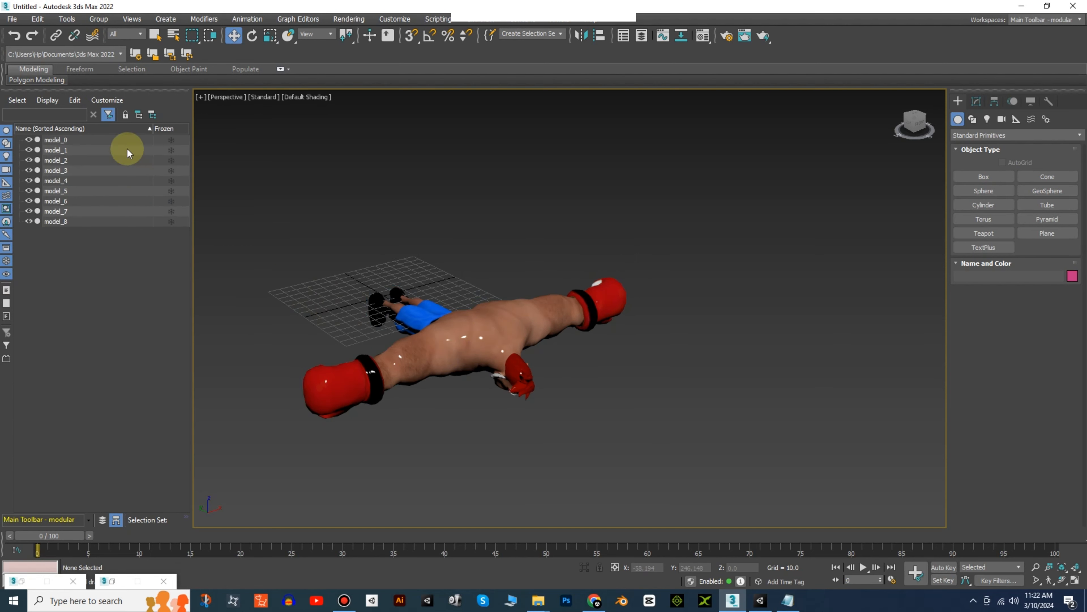
- Select model_6, the boxer's shorts, and convert it to an Editable Poly
{"action": "left_click", "coordinate": [126, 140]}
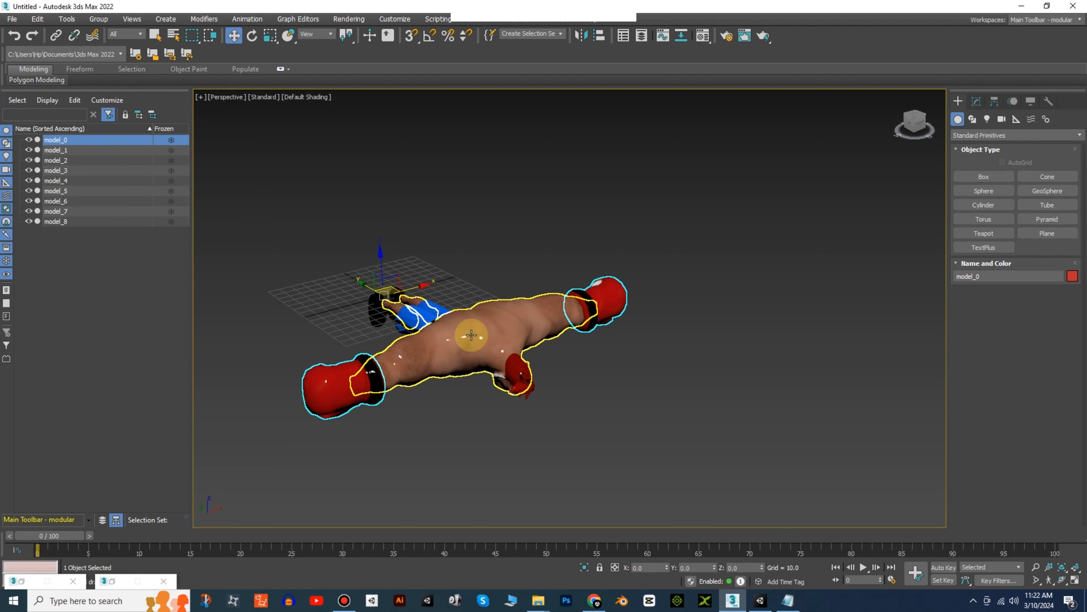
{"action": "left_click", "coordinate": [407, 332]}
{"action": "right_click", "coordinate": [407, 333]}
{"action": "mouse_move", "coordinate": [454, 446]}
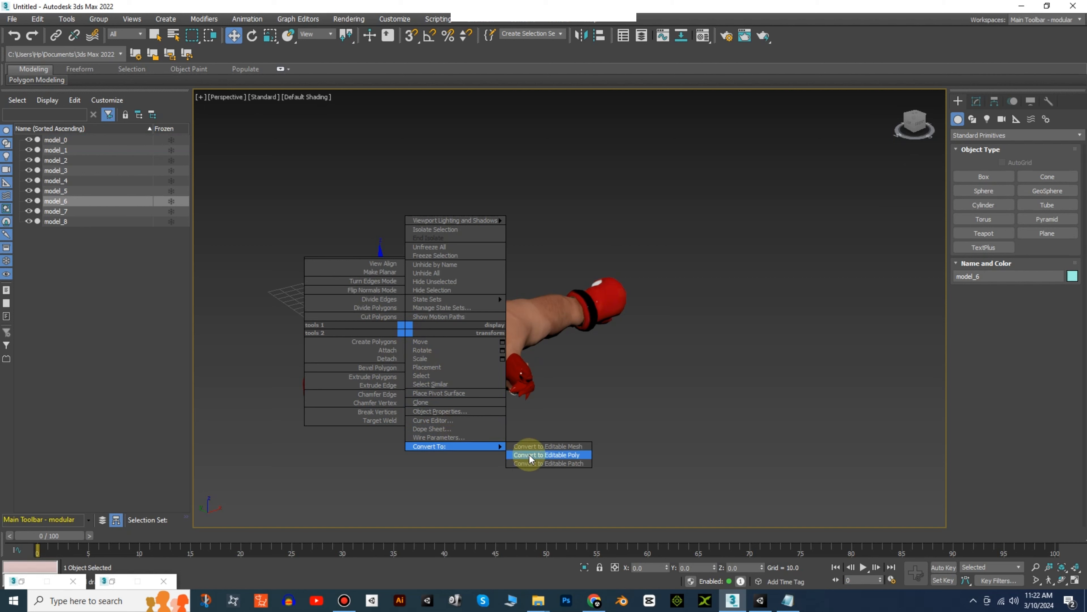
{"action": "left_click", "coordinate": [562, 455]}
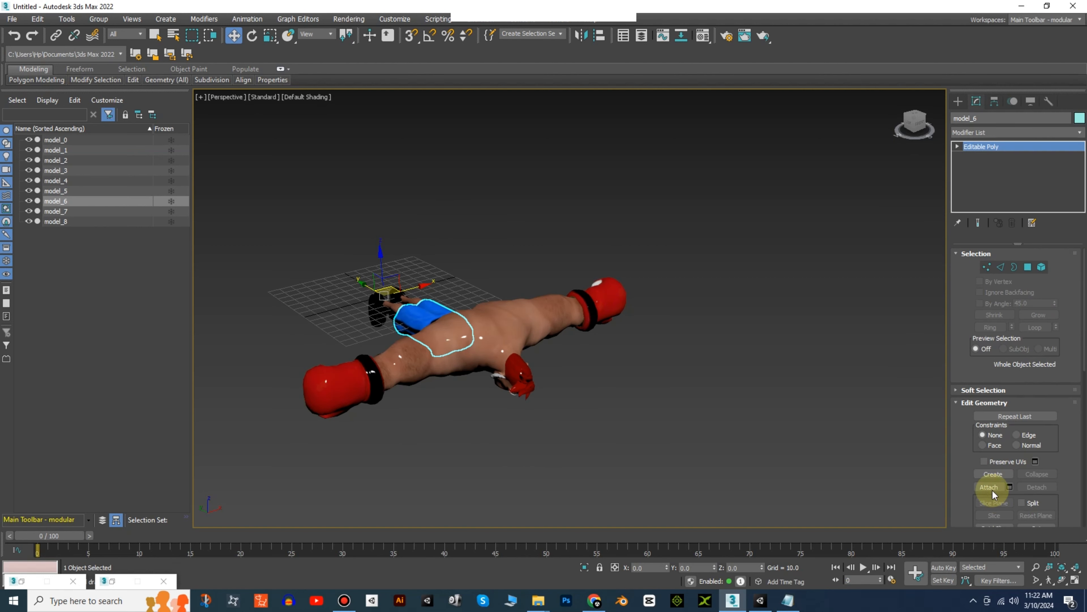
- Attach model_0, model_1 and model_2 to model_6, matching material IDs to material
{"action": "left_click", "coordinate": [988, 488]}
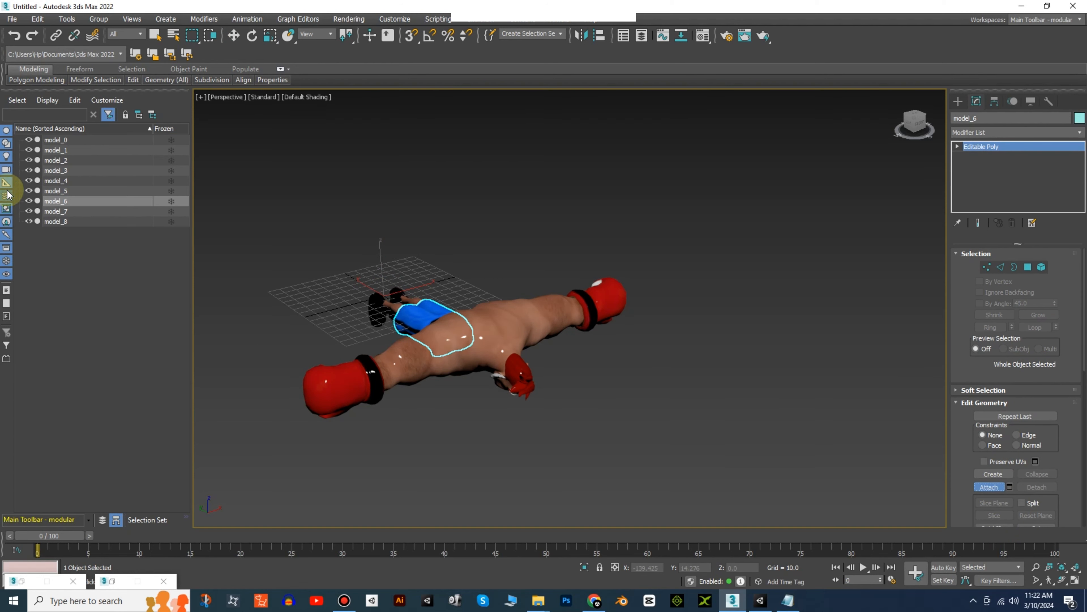
{"action": "left_click", "coordinate": [82, 140]}
{"action": "left_click", "coordinate": [88, 139]}
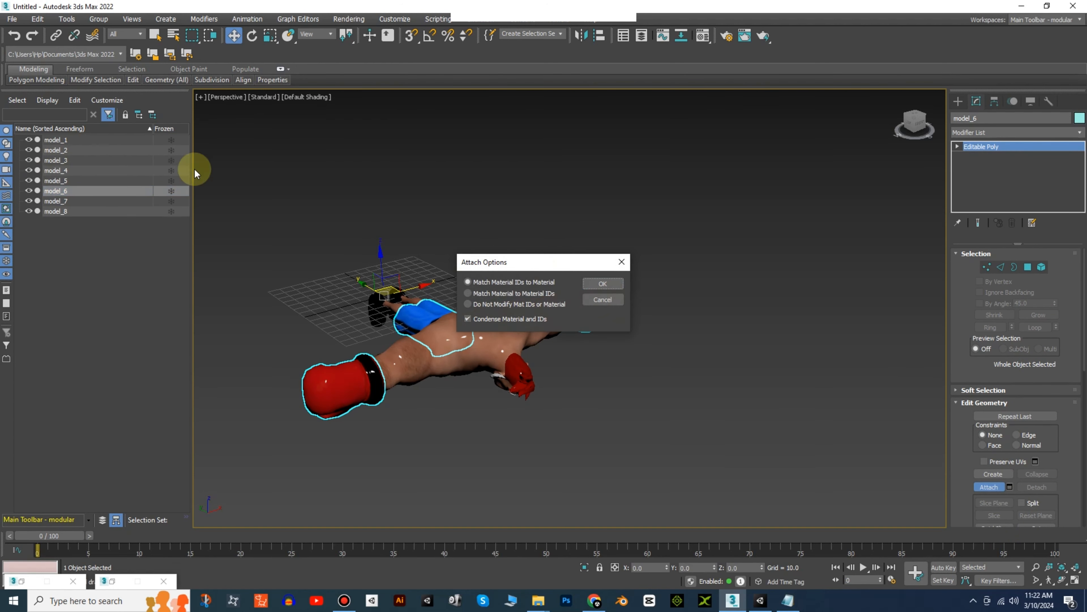
{"action": "left_click", "coordinate": [599, 283]}
{"action": "left_click", "coordinate": [64, 140]}
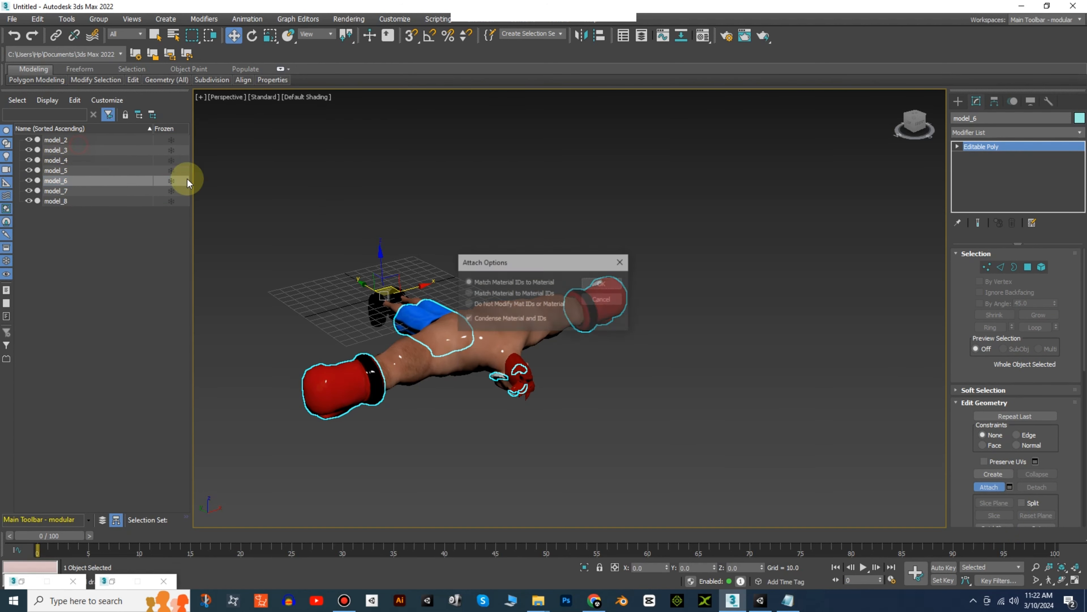
{"action": "left_click", "coordinate": [600, 283]}
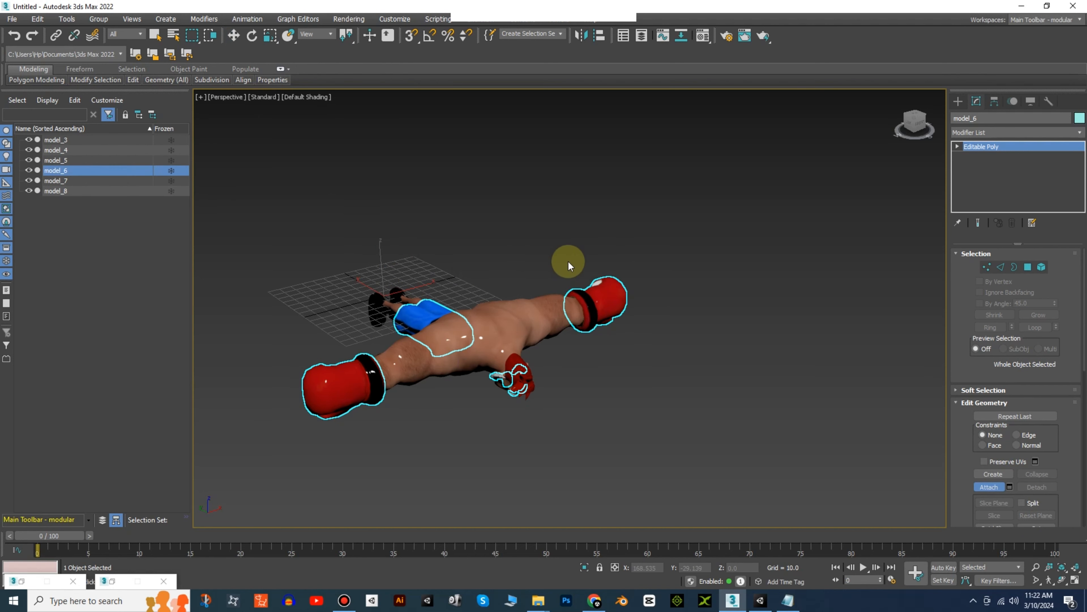
- Attach model_5, model_4 and model_3 to model_6, matching material IDs to material
{"action": "left_click", "coordinate": [125, 159]}
{"action": "left_click", "coordinate": [599, 284]}
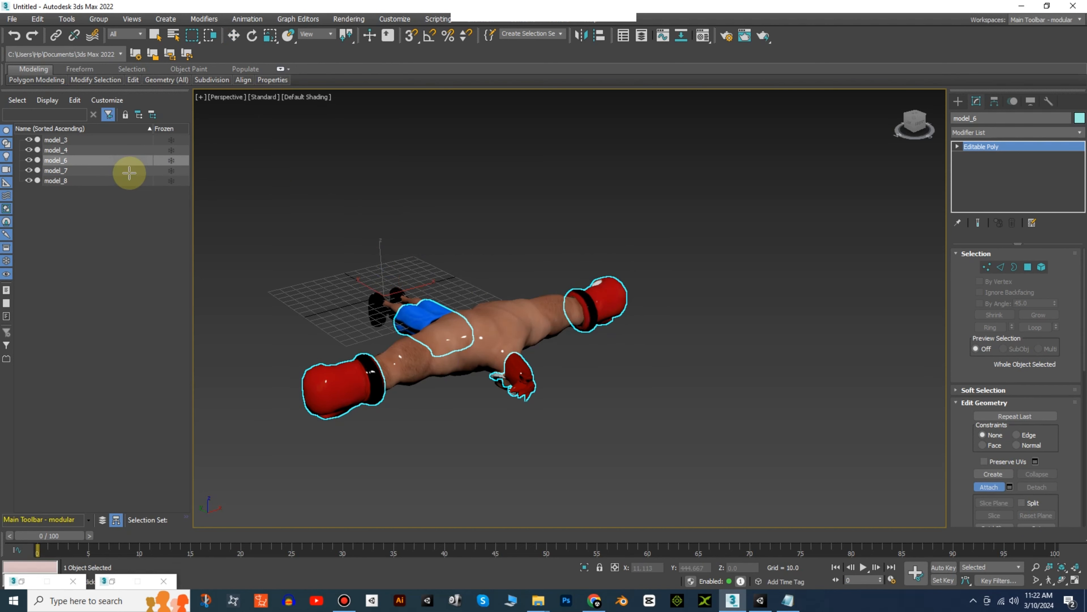
{"action": "left_click", "coordinate": [114, 152]}
{"action": "left_click", "coordinate": [599, 283]}
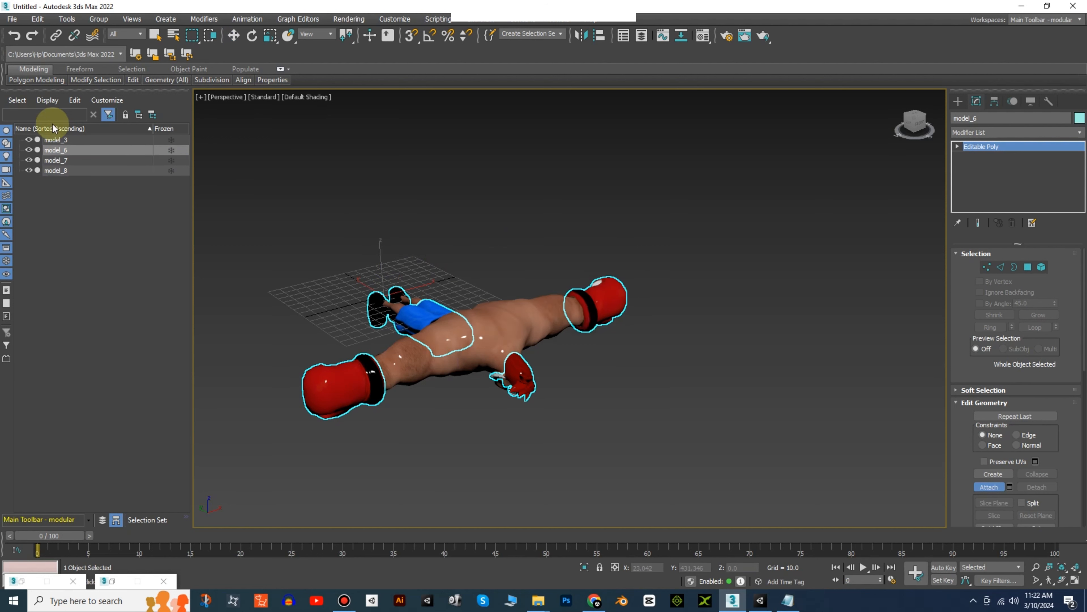
{"action": "left_click", "coordinate": [93, 137]}
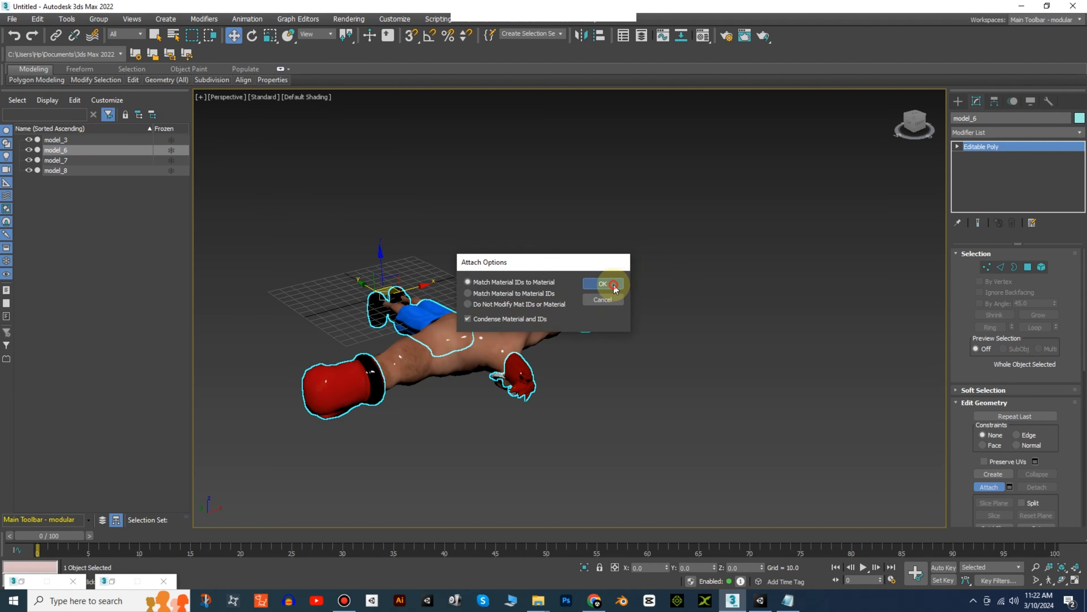
{"action": "left_click", "coordinate": [604, 284]}
- Attach the remaining model_7 and model_8 to model_6 with matched material IDs, and clear the selection
{"action": "left_click", "coordinate": [134, 150]}
{"action": "left_click", "coordinate": [600, 283]}
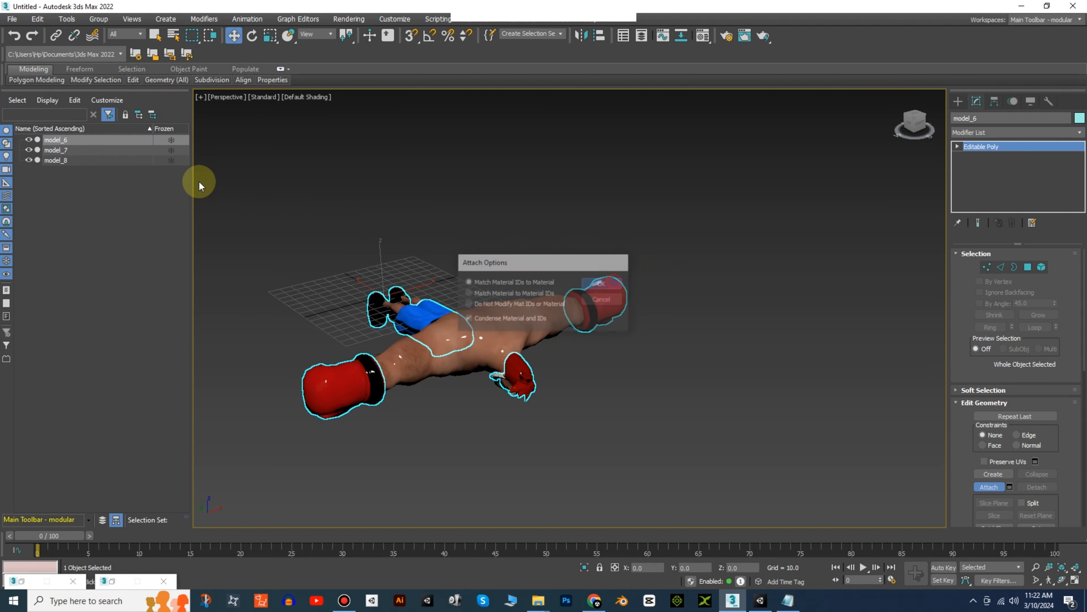
{"action": "left_click", "coordinate": [116, 149]}
{"action": "left_click", "coordinate": [598, 282]}
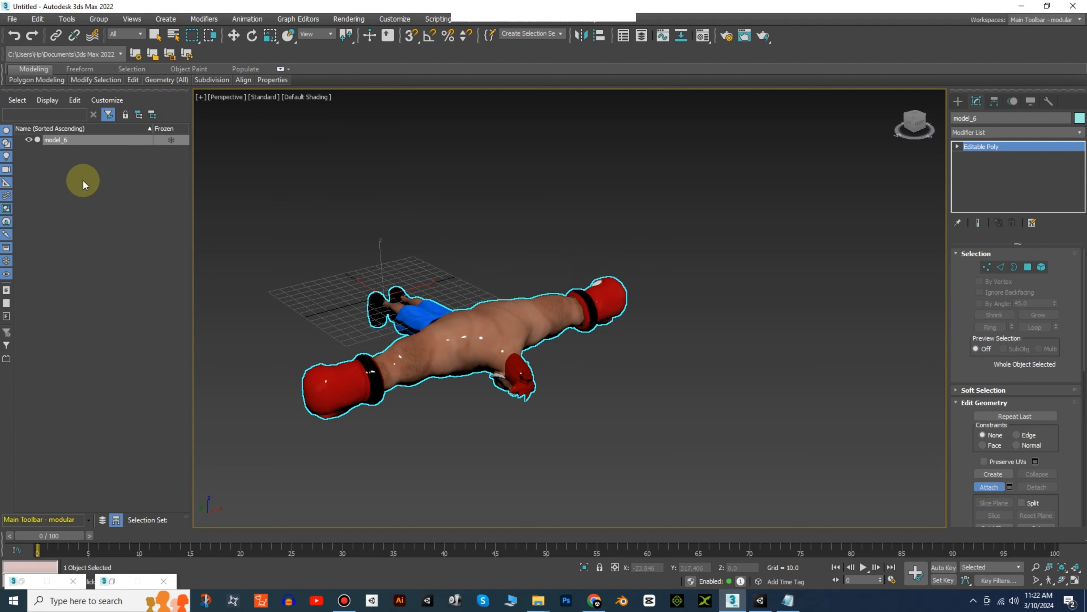
{"action": "left_click", "coordinate": [79, 160]}
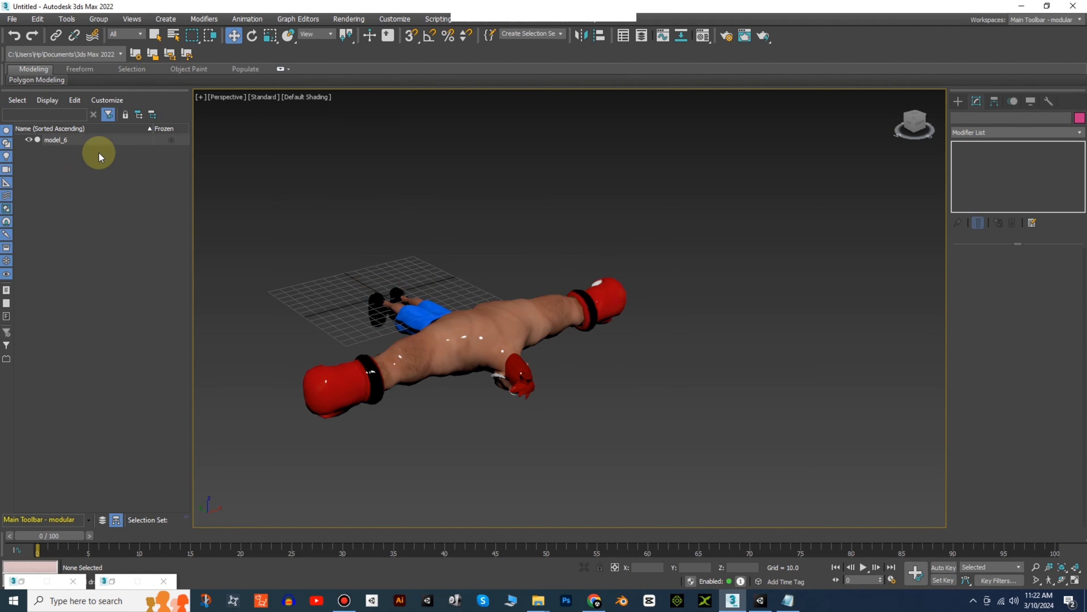
- Select the combined boxer mesh model_6, view it from the front, and start exporting only the selected object
{"action": "left_click", "coordinate": [66, 140]}
{"action": "left_click", "coordinate": [919, 122]}
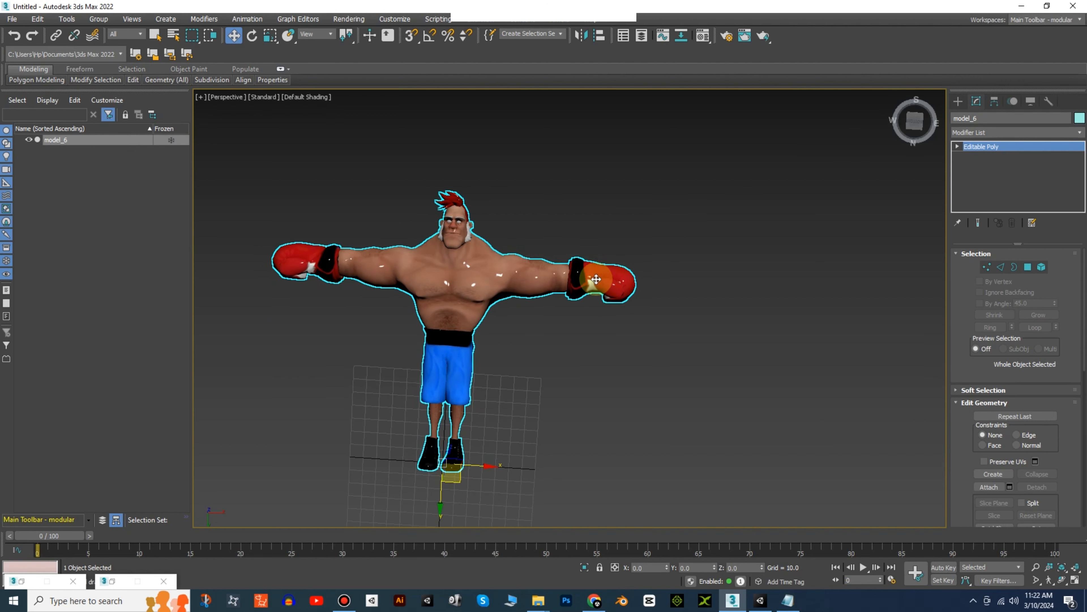
{"action": "scroll", "coordinate": [463, 324], "scroll_direction": "up", "scroll_amount": 3}
{"action": "scroll", "coordinate": [464, 324], "scroll_direction": "down", "scroll_amount": 2}
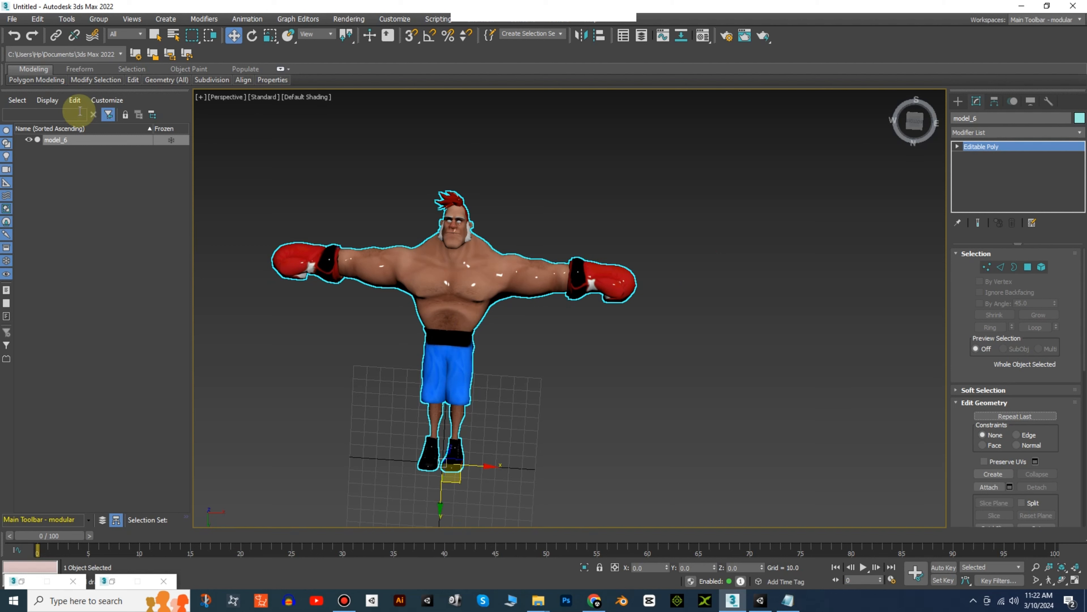
{"action": "left_click", "coordinate": [12, 19]}
{"action": "mouse_move", "coordinate": [45, 187]}
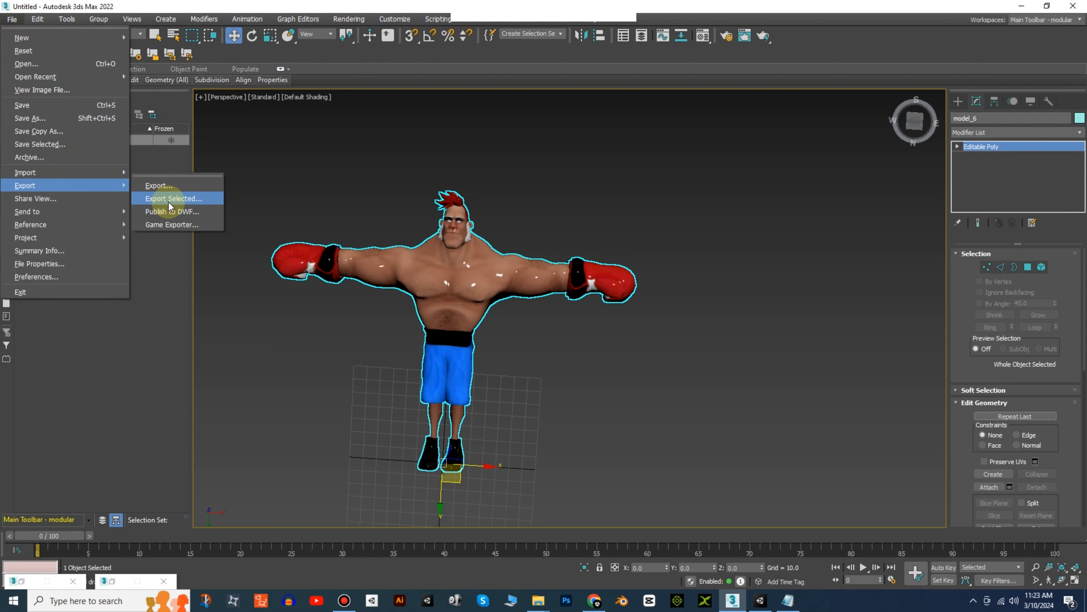
{"action": "left_click", "coordinate": [183, 200]}
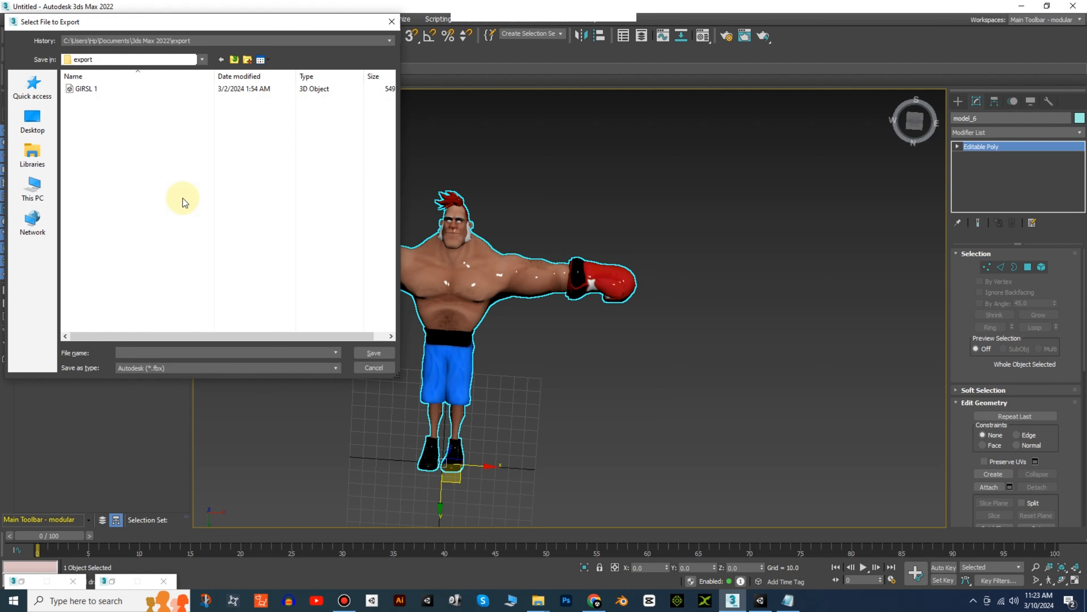
- Export the mesh as an FBX named male into the Facial & Body Animated Toon Boxer - ActorCore folder in Downloads, keeping the preset export options
{"action": "left_click", "coordinate": [32, 188]}
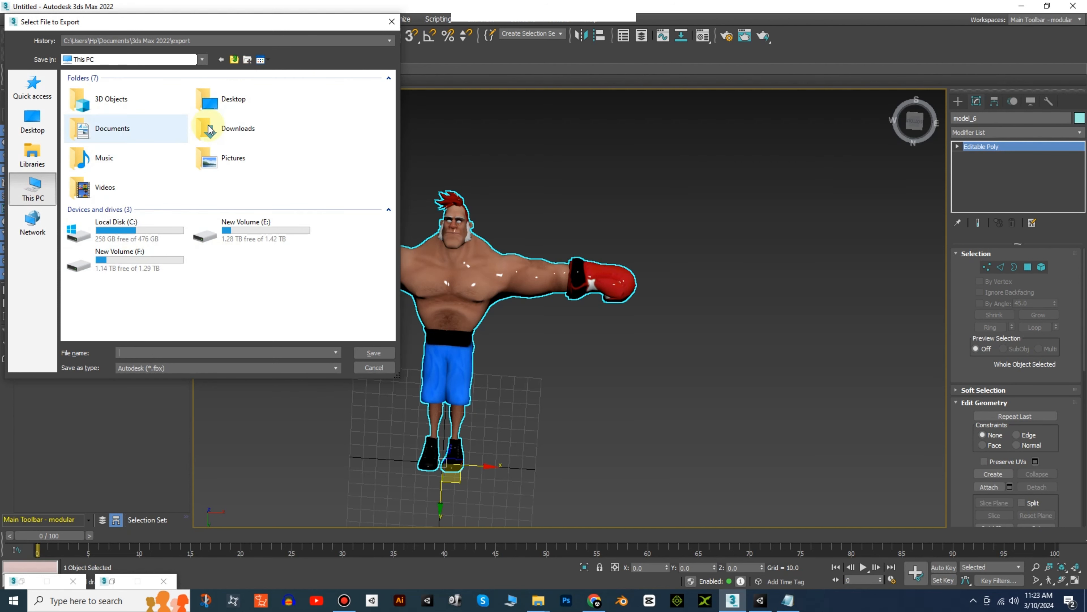
{"action": "double_click", "coordinate": [209, 129]}
{"action": "double_click", "coordinate": [106, 103]}
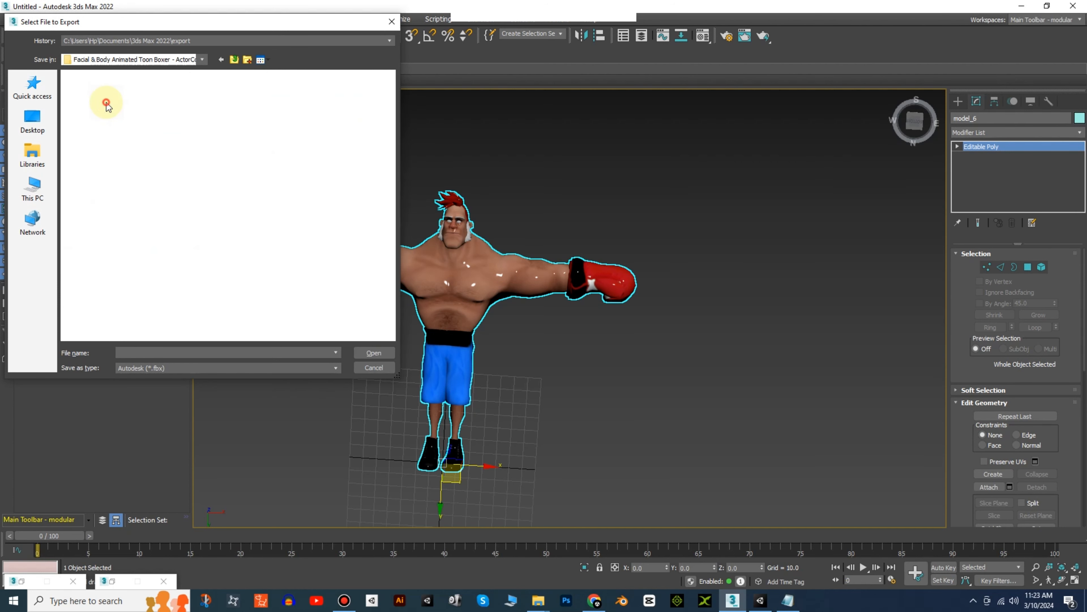
{"action": "left_click", "coordinate": [170, 352]}
{"action": "type", "text": "male"}
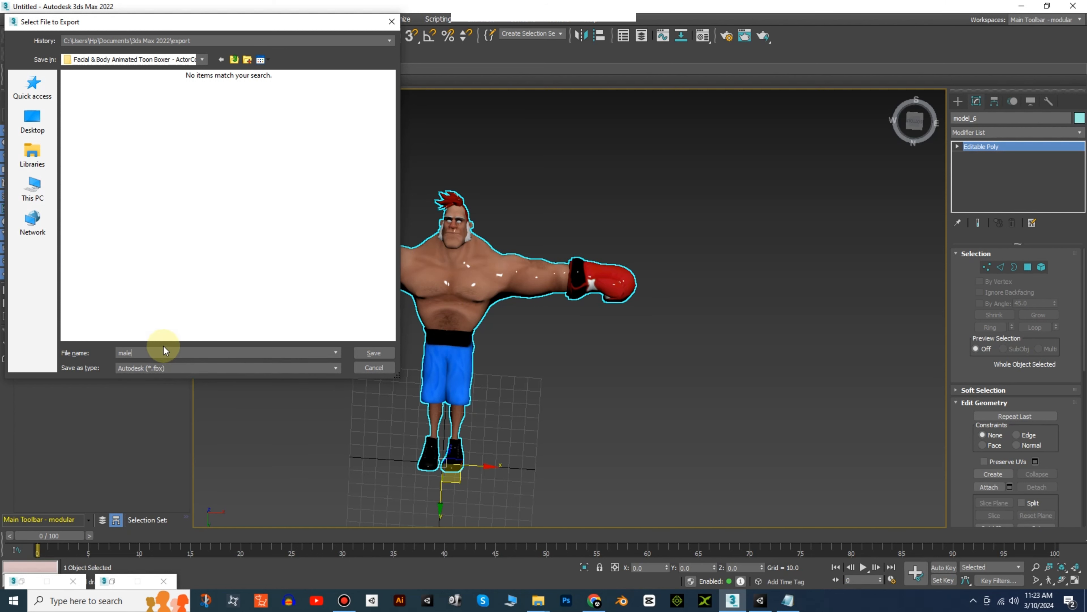
{"action": "left_click", "coordinate": [374, 353]}
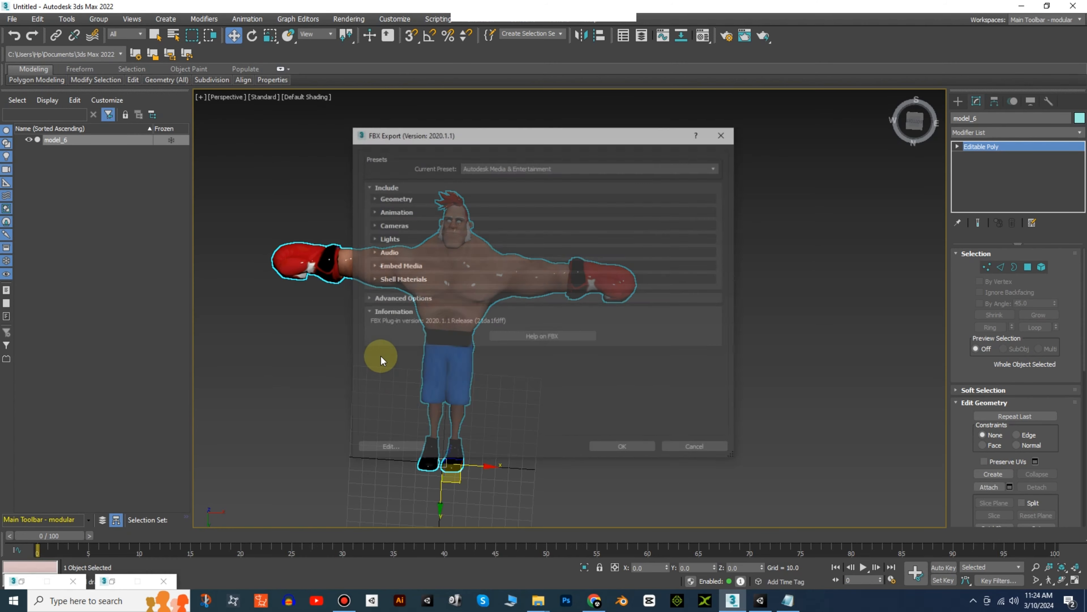
{"action": "left_click", "coordinate": [599, 446]}
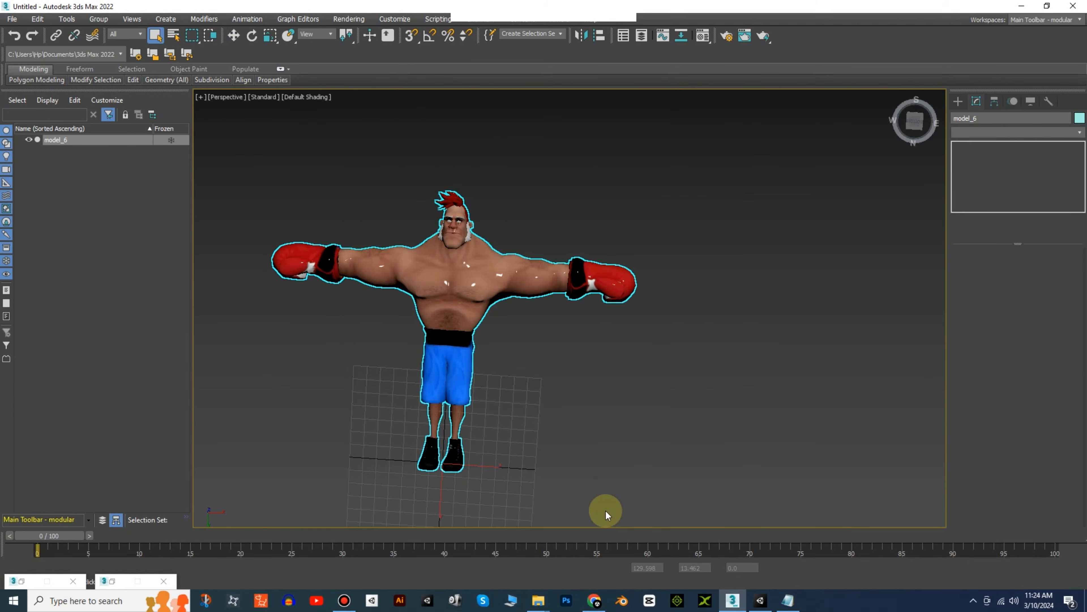
- Switch to File Explorer and open the Facial & Body Animated Toon Boxer - ActorCore folder in Downloads
{"action": "mouse_move", "coordinate": [538, 600]}
{"action": "left_click", "coordinate": [501, 576]}
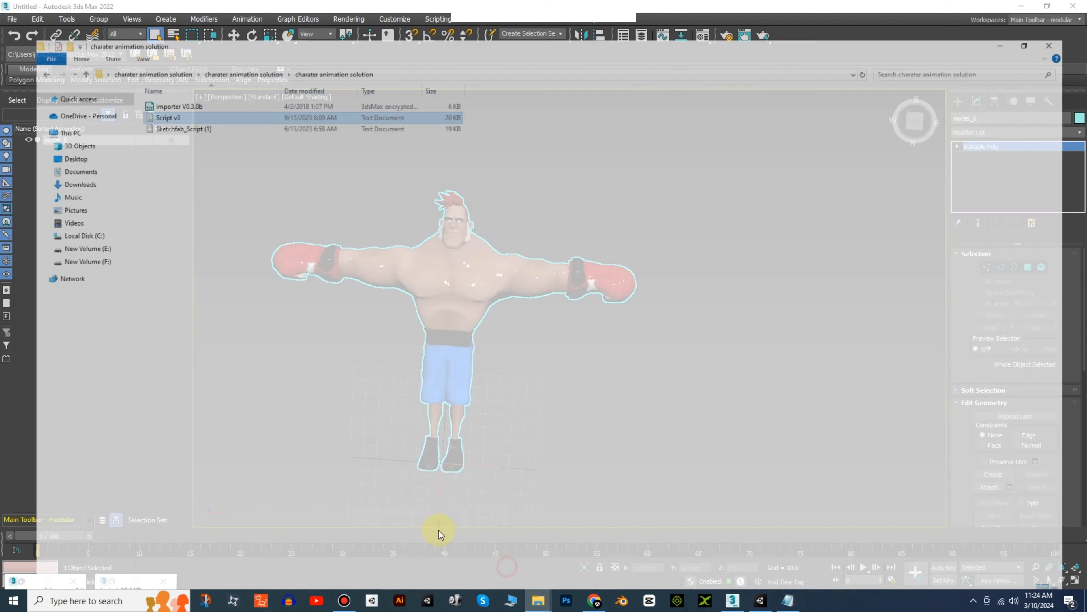
{"action": "left_click", "coordinate": [47, 154]}
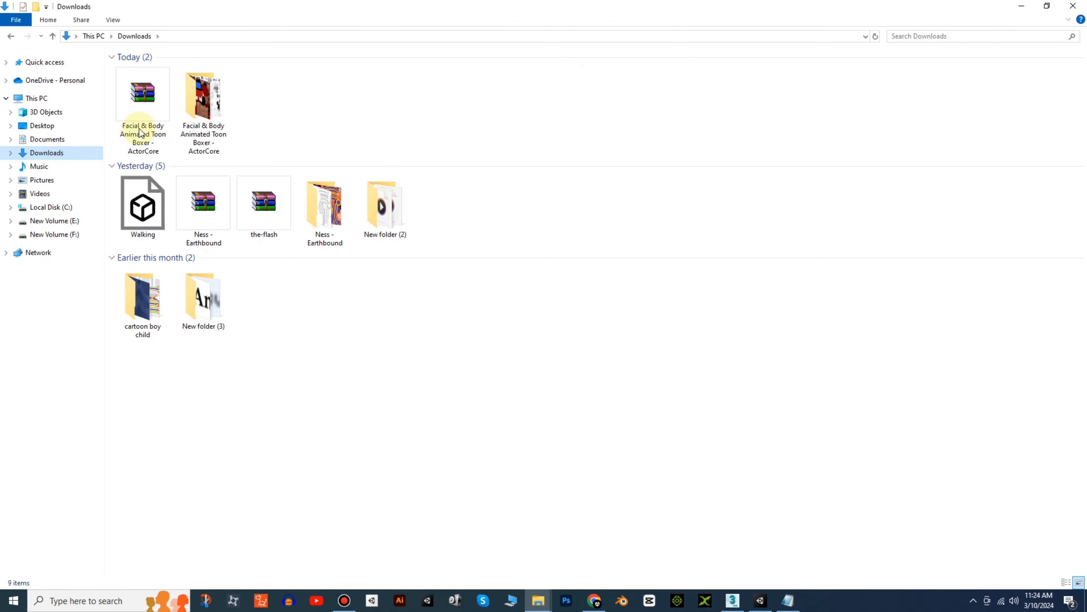
{"action": "double_click", "coordinate": [195, 109]}
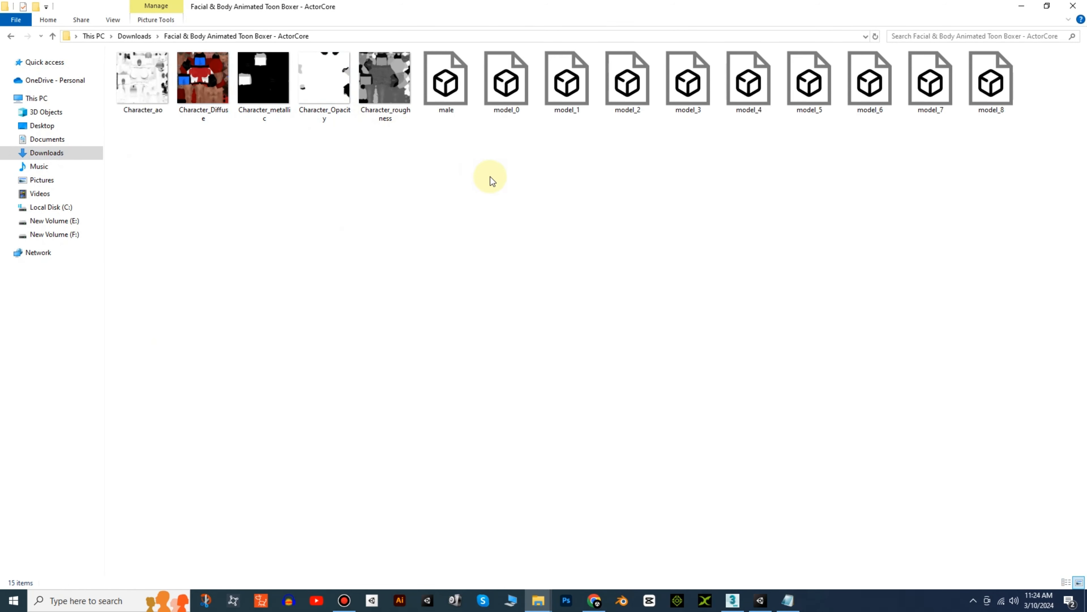
- Delete the separate part files model_0 through model_8, keeping the textures, and select the male file
{"action": "left_click", "coordinate": [445, 82]}
{"action": "left_click", "coordinate": [499, 92]}
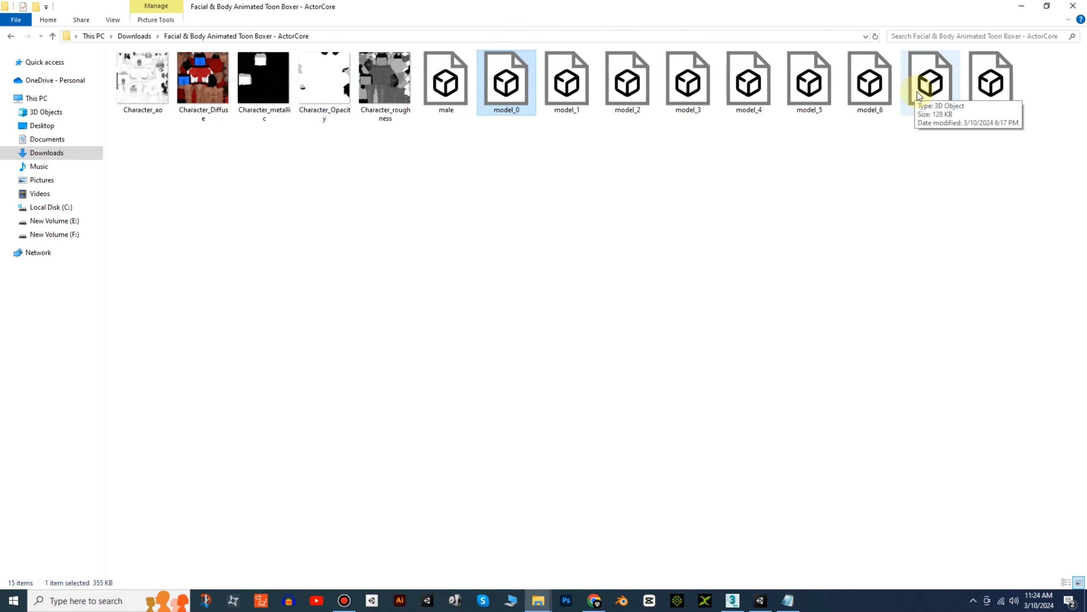
{"action": "left_click", "coordinate": [984, 93], "text": "shift"}
{"action": "key", "text": "Delete"}
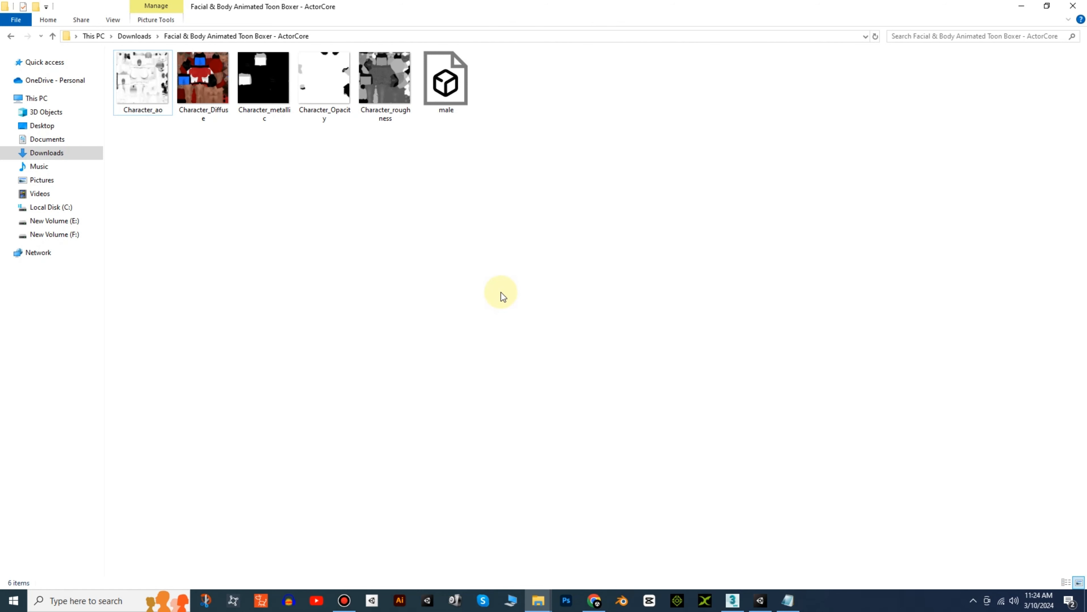
{"action": "left_click", "coordinate": [445, 86]}
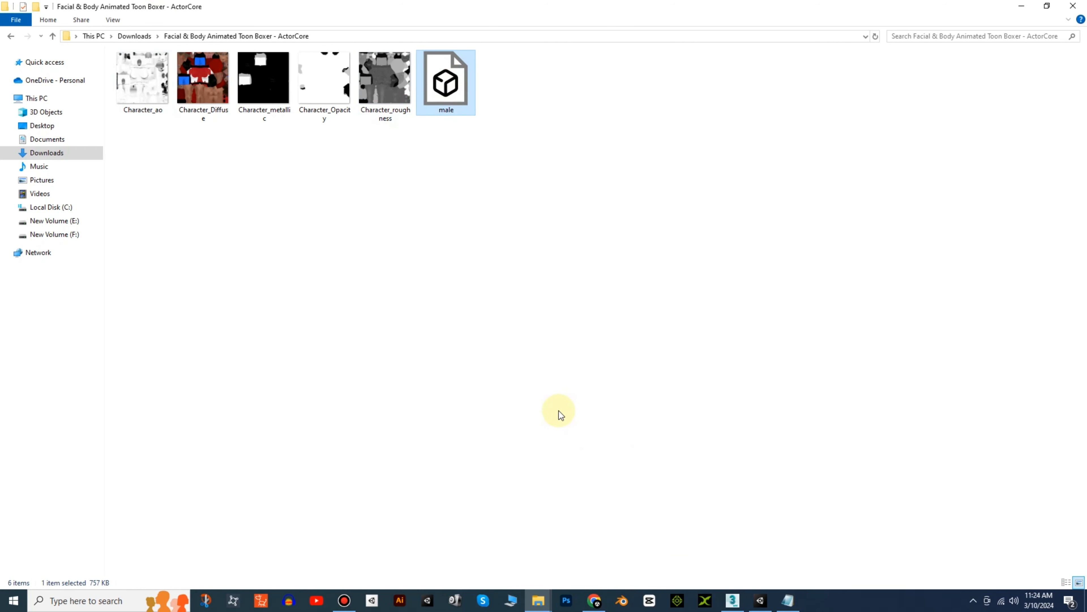
- Switch to Chrome, search for mixamo in a new tab, open the Mixamo site and choose its free sign-up
{"action": "left_click", "coordinate": [597, 600]}
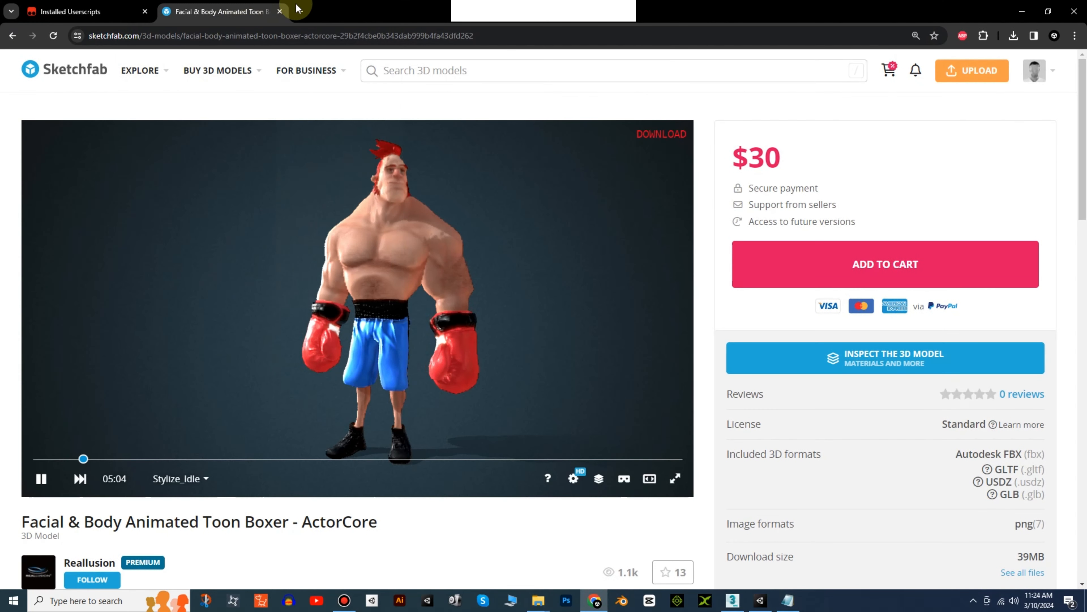
{"action": "left_click", "coordinate": [300, 12]}
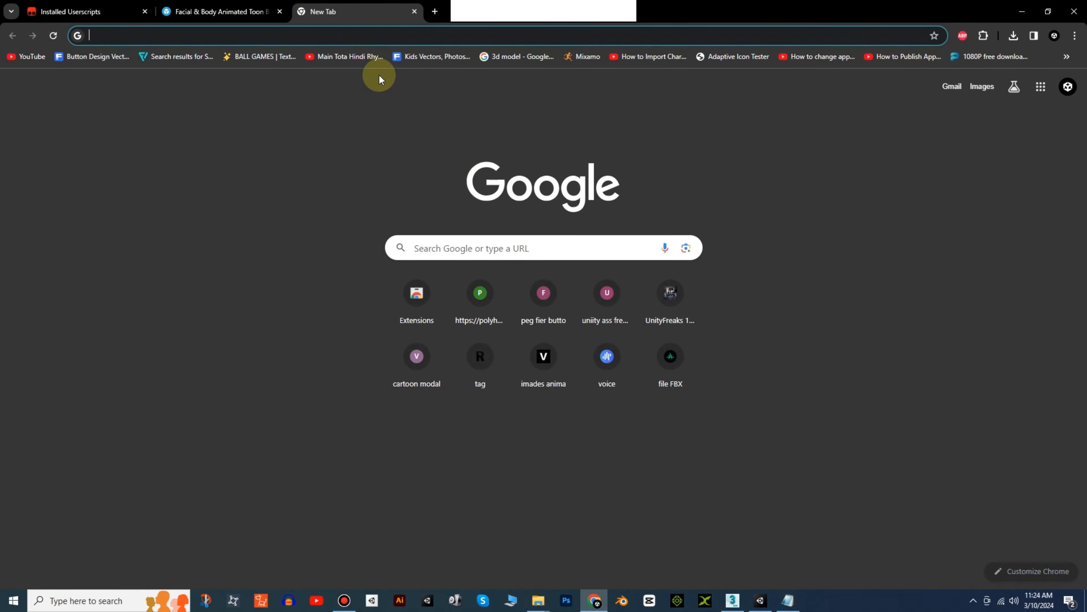
{"action": "left_click", "coordinate": [438, 250]}
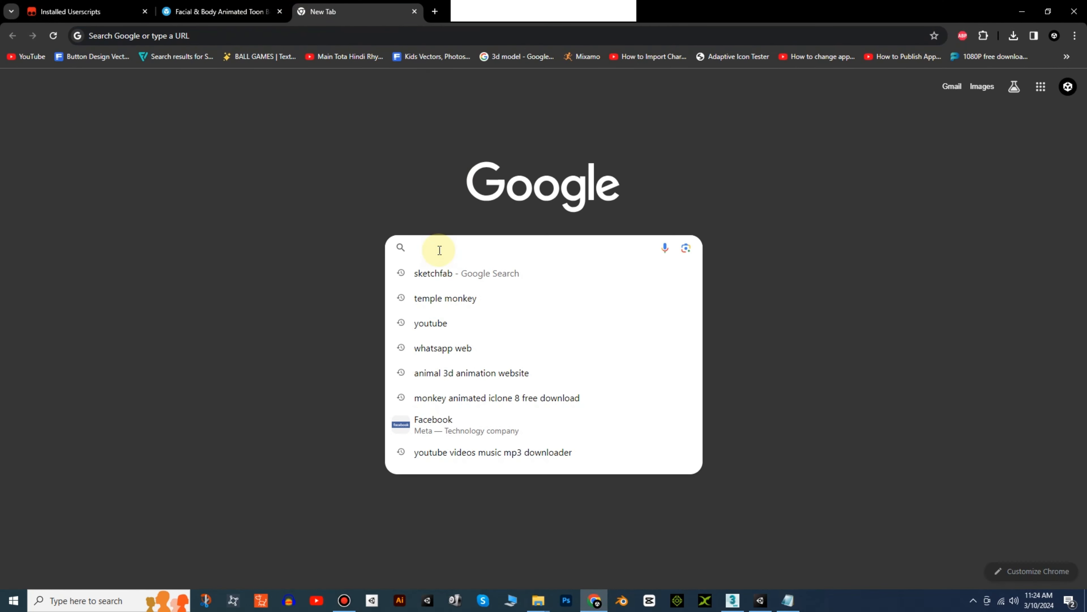
{"action": "type", "text": "mi"}
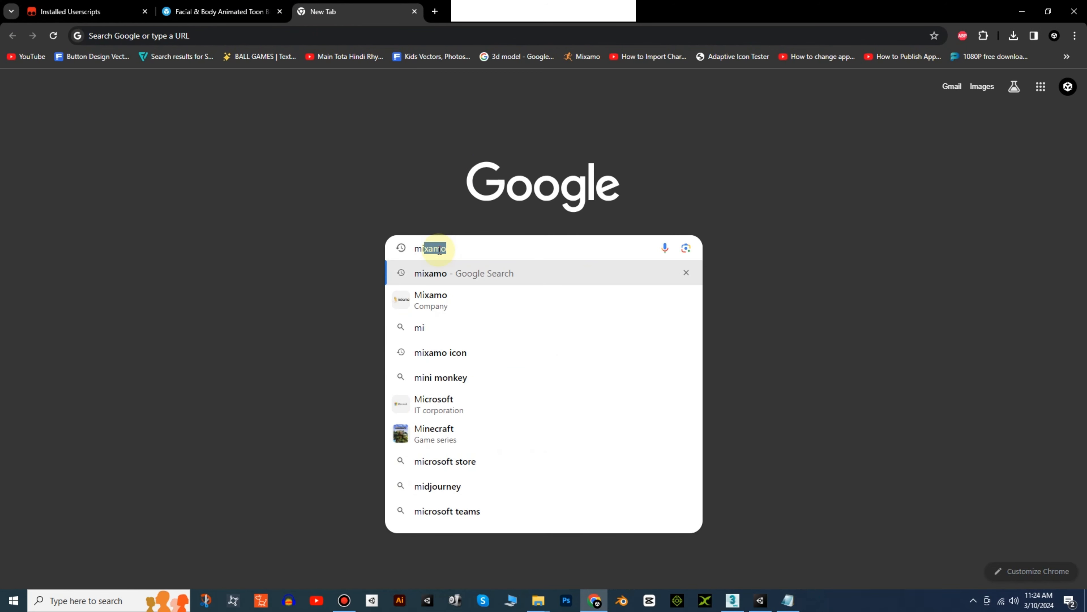
{"action": "type", "text": "xamo"}
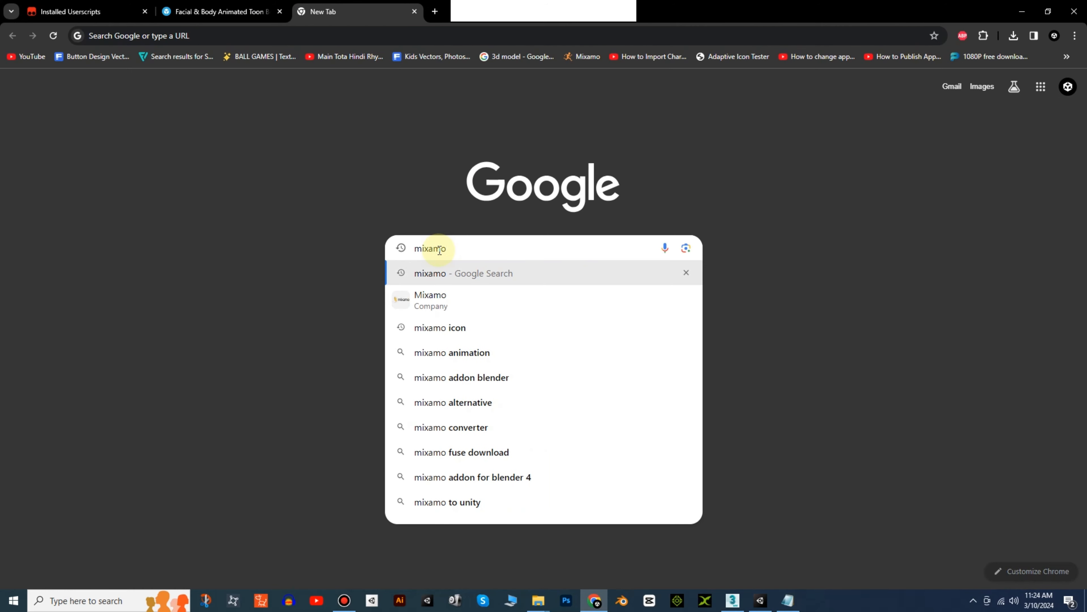
{"action": "key", "text": "Return"}
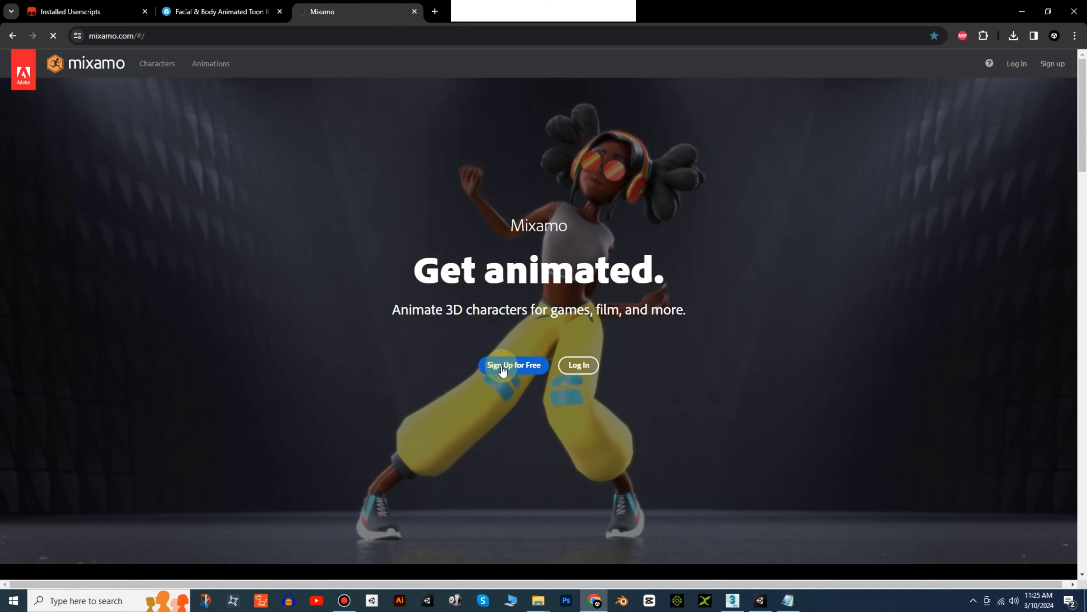
{"action": "left_click", "coordinate": [503, 367]}
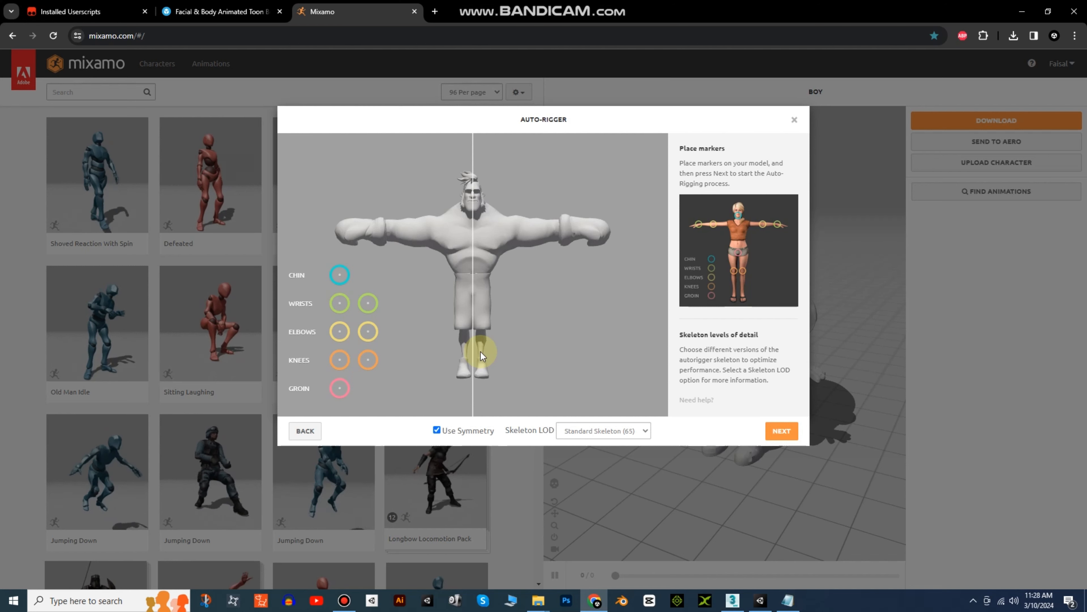
- Place the chin, wrist, elbow, knee and groin markers on the boxer in the Auto-Rigger with symmetry on
{"action": "left_click_drag", "start_coordinate": [340, 275], "coordinate": [473, 211]}
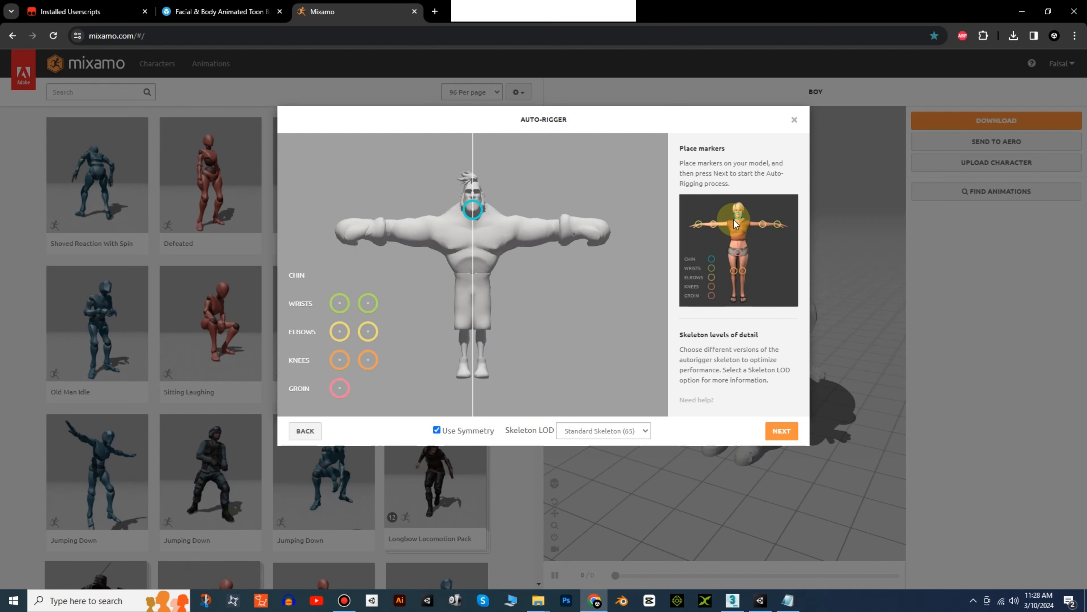
{"action": "left_click_drag", "start_coordinate": [341, 307], "coordinate": [365, 229]}
{"action": "mouse_move", "coordinate": [340, 331]}
{"action": "left_mouse_down"}
{"action": "mouse_move", "coordinate": [381, 296]}
{"action": "mouse_move", "coordinate": [407, 231]}
{"action": "left_mouse_up"}
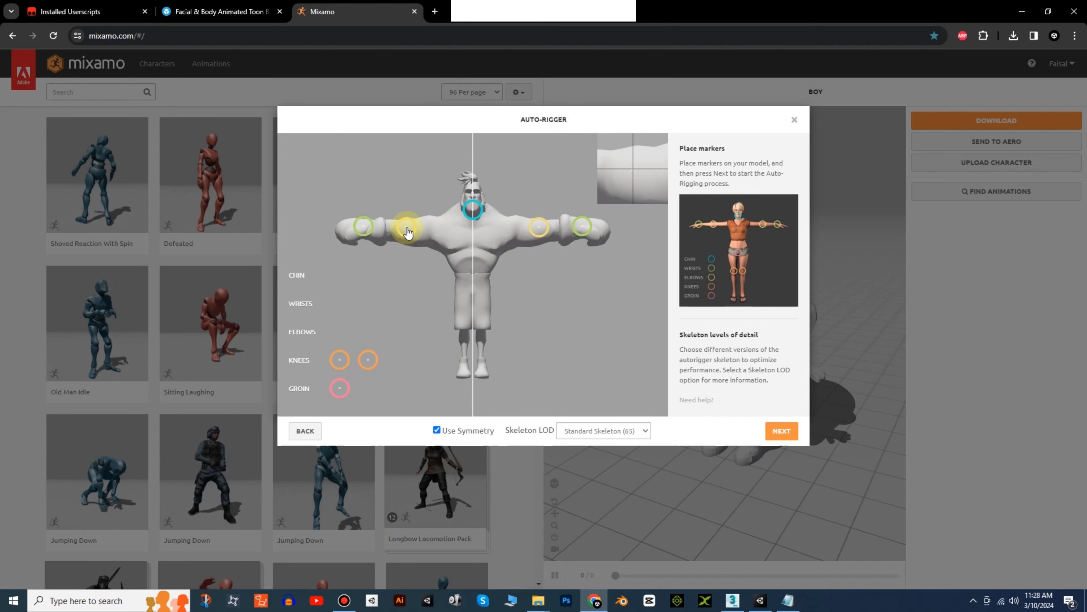
{"action": "mouse_move", "coordinate": [339, 359]}
{"action": "left_mouse_down"}
{"action": "mouse_move", "coordinate": [440, 335]}
{"action": "mouse_move", "coordinate": [451, 319]}
{"action": "mouse_move", "coordinate": [466, 329]}
{"action": "left_mouse_up"}
{"action": "left_click_drag", "start_coordinate": [340, 389], "coordinate": [475, 299]}
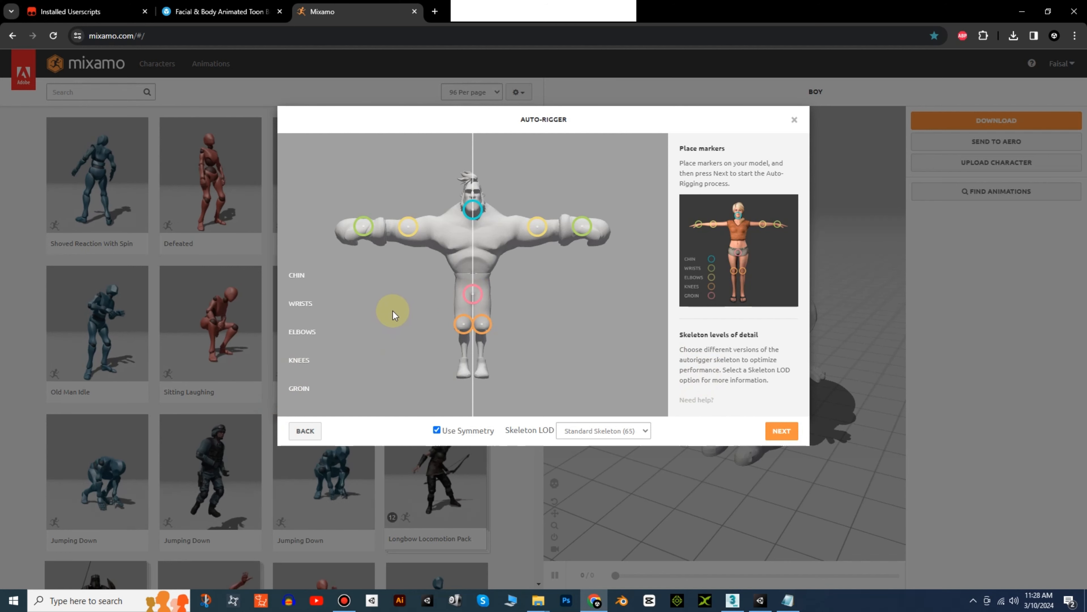
- Turn symmetry off, shift the left elbow marker slightly toward the wrist, and turn symmetry back on
{"action": "left_click", "coordinate": [436, 430]}
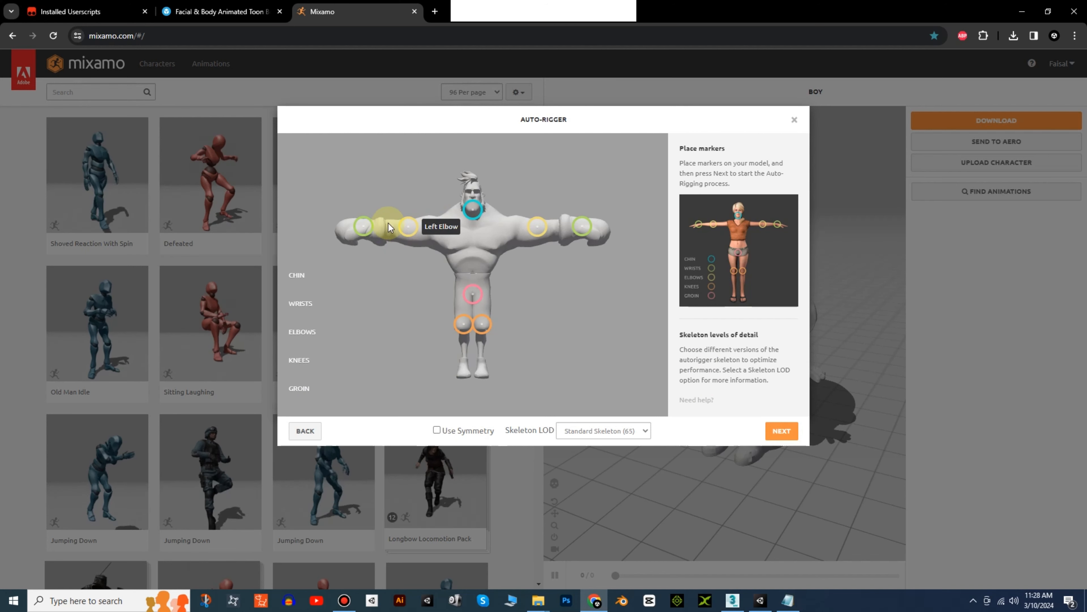
{"action": "mouse_move", "coordinate": [405, 229]}
{"action": "left_mouse_down"}
{"action": "mouse_move", "coordinate": [394, 198]}
{"action": "mouse_move", "coordinate": [497, 187]}
{"action": "mouse_move", "coordinate": [359, 188]}
{"action": "mouse_move", "coordinate": [407, 232]}
{"action": "left_mouse_up"}
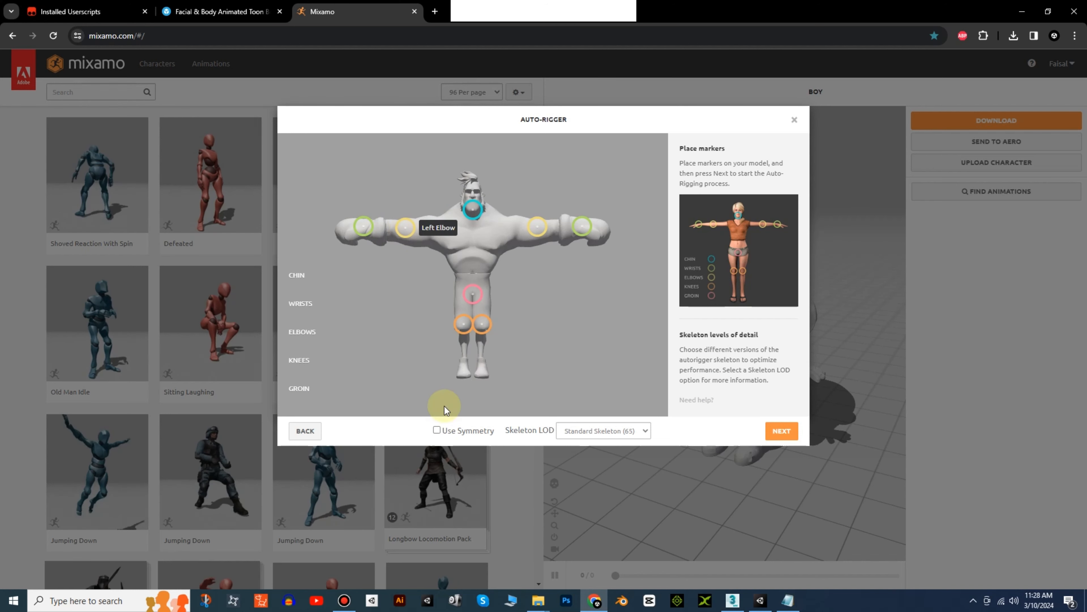
{"action": "left_click", "coordinate": [437, 430]}
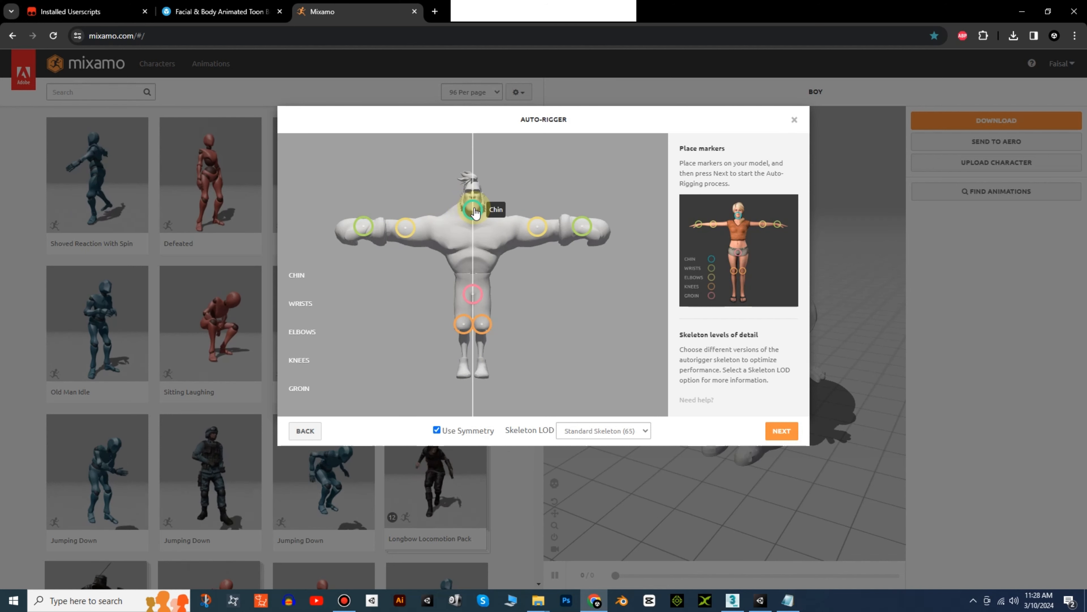
- Auto-rig the boxer with the Standard Skeleton (65), inspect the rigged preview from another angle, and accept the result
{"action": "left_click", "coordinate": [775, 431]}
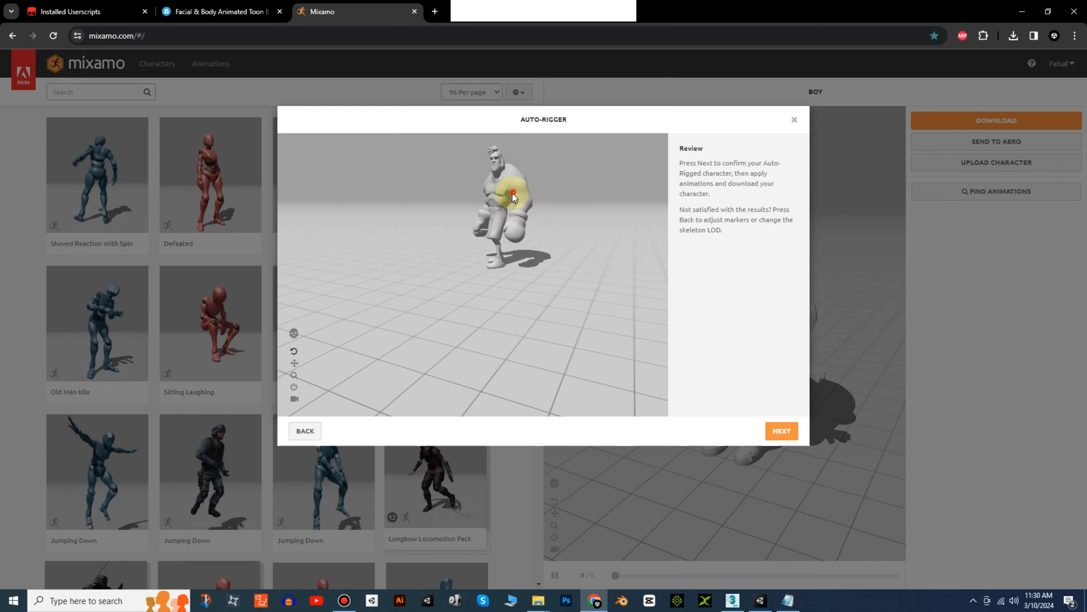
{"action": "mouse_move", "coordinate": [513, 193]}
{"action": "left_mouse_down"}
{"action": "mouse_move", "coordinate": [504, 229]}
{"action": "mouse_move", "coordinate": [532, 193]}
{"action": "left_mouse_up"}
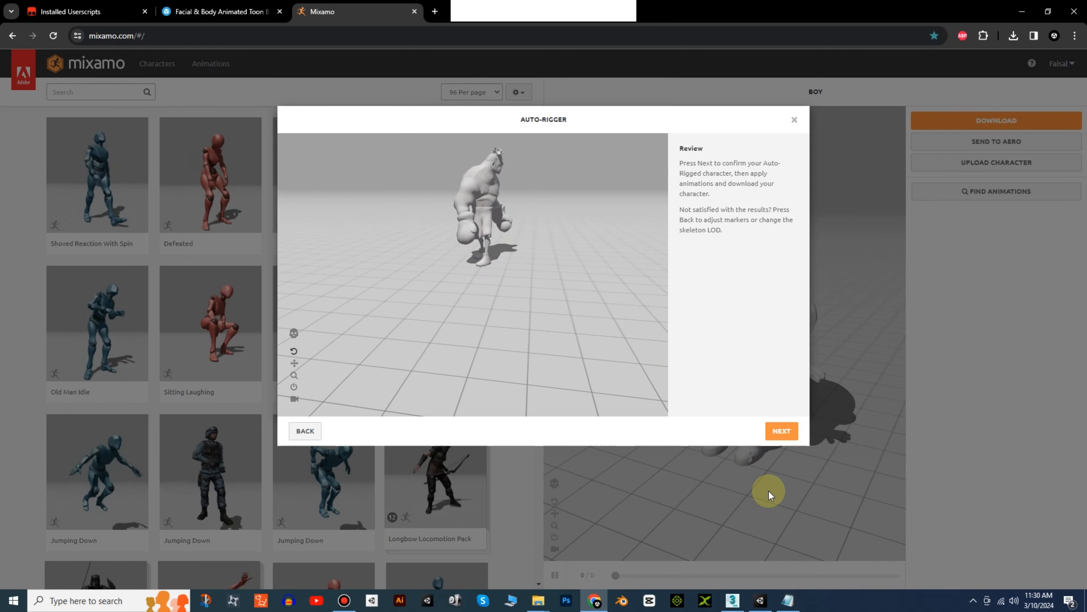
{"action": "left_click", "coordinate": [775, 431]}
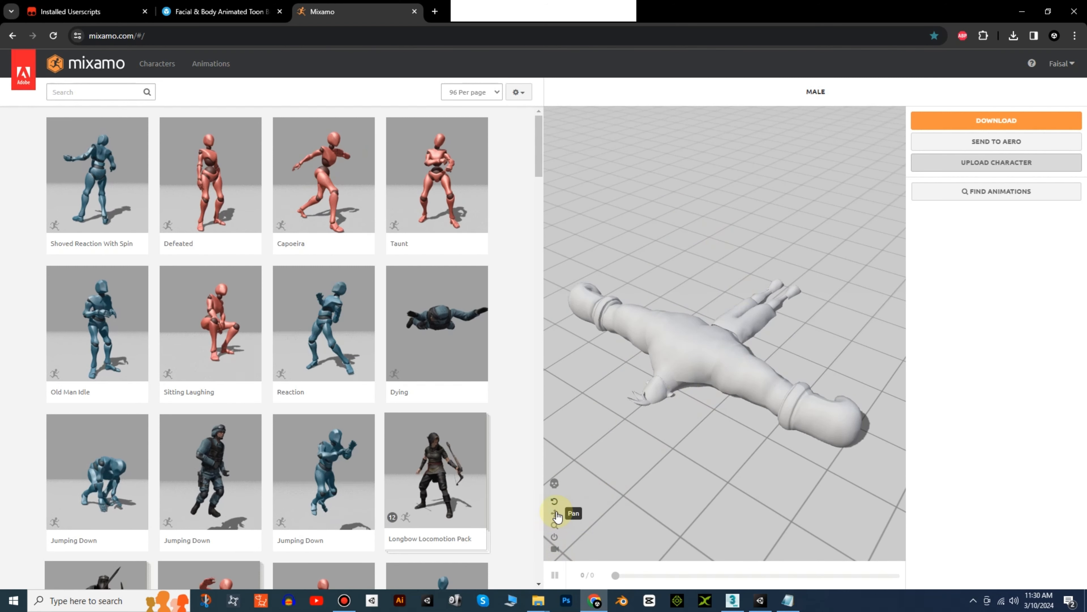
- Browse the animation library and apply the Shoved Reaction With Spin animation to the male character
{"action": "left_click_drag", "start_coordinate": [665, 378], "coordinate": [690, 352]}
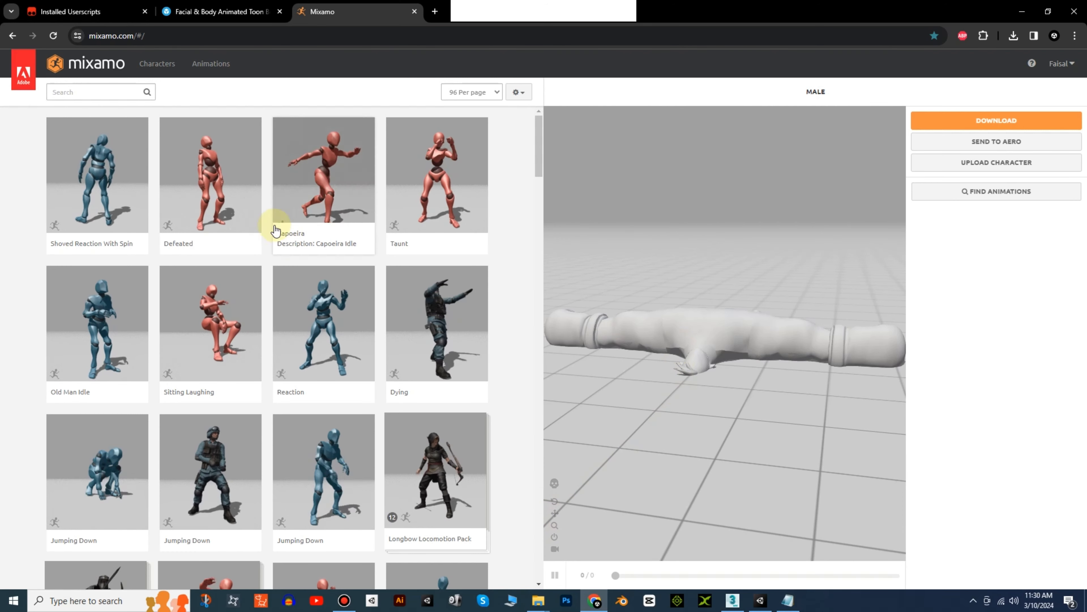
{"action": "scroll", "coordinate": [312, 341], "scroll_direction": "down", "scroll_amount": 3}
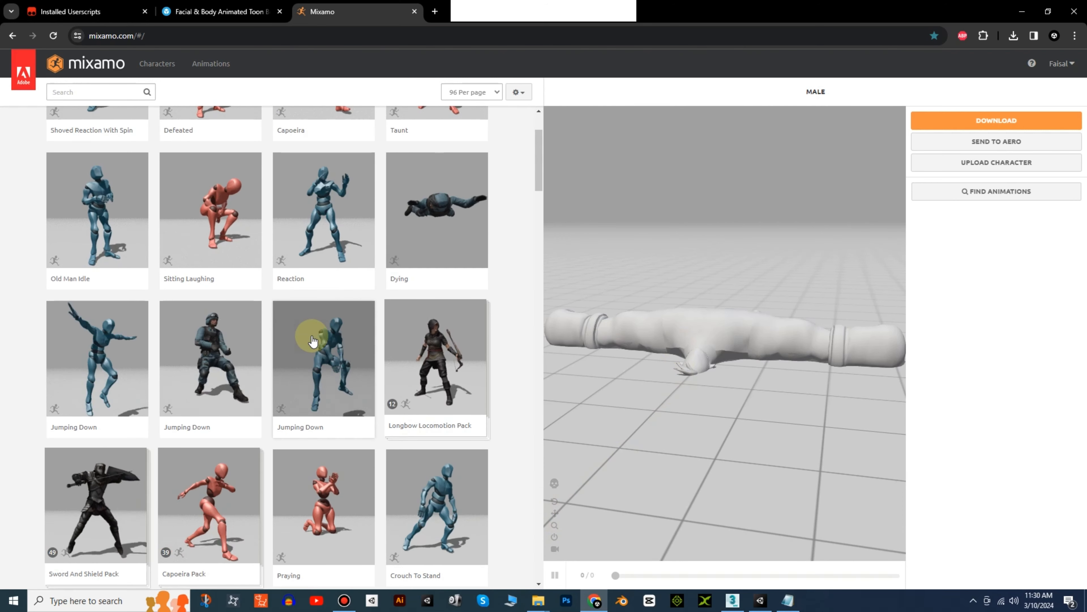
{"action": "scroll", "coordinate": [313, 341], "scroll_direction": "up", "scroll_amount": 3}
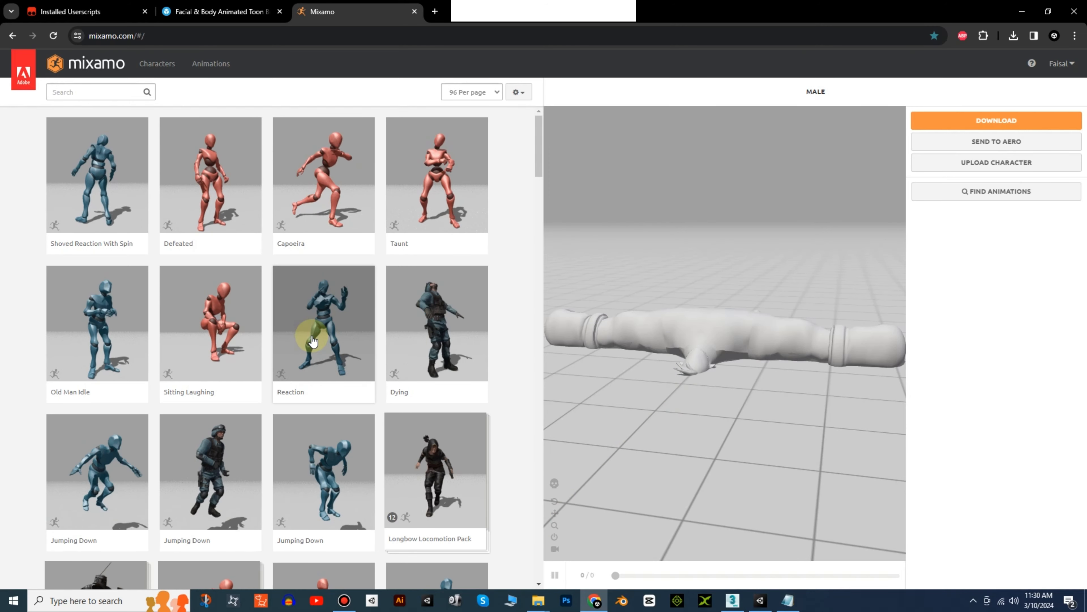
{"action": "left_click", "coordinate": [89, 181]}
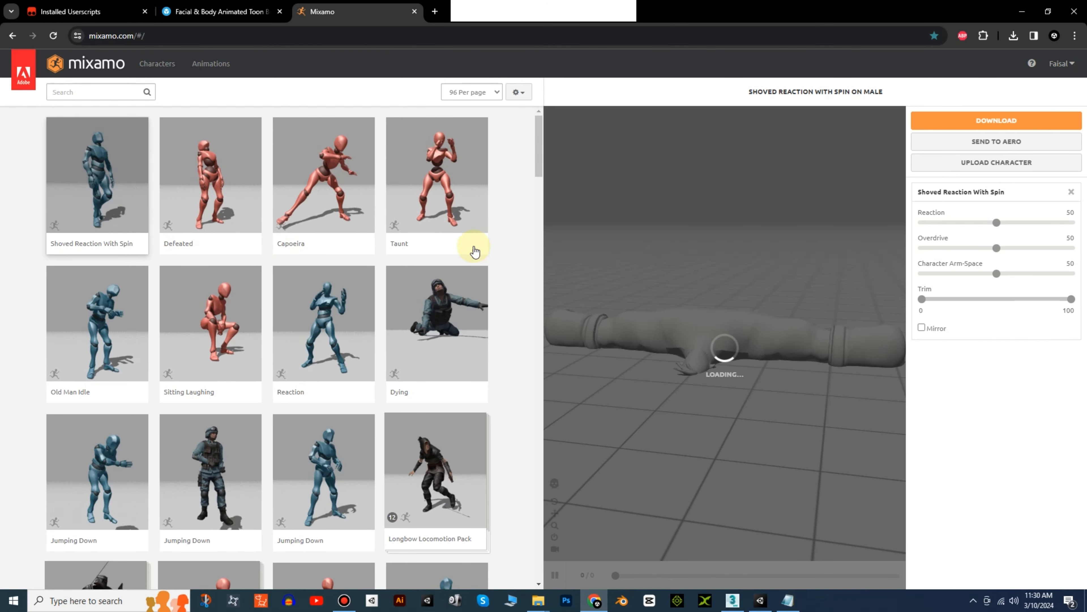
- Browse the animation library and apply the Crouch To Stand animation to the male character
{"action": "scroll", "coordinate": [378, 307], "scroll_direction": "down", "scroll_amount": 9}
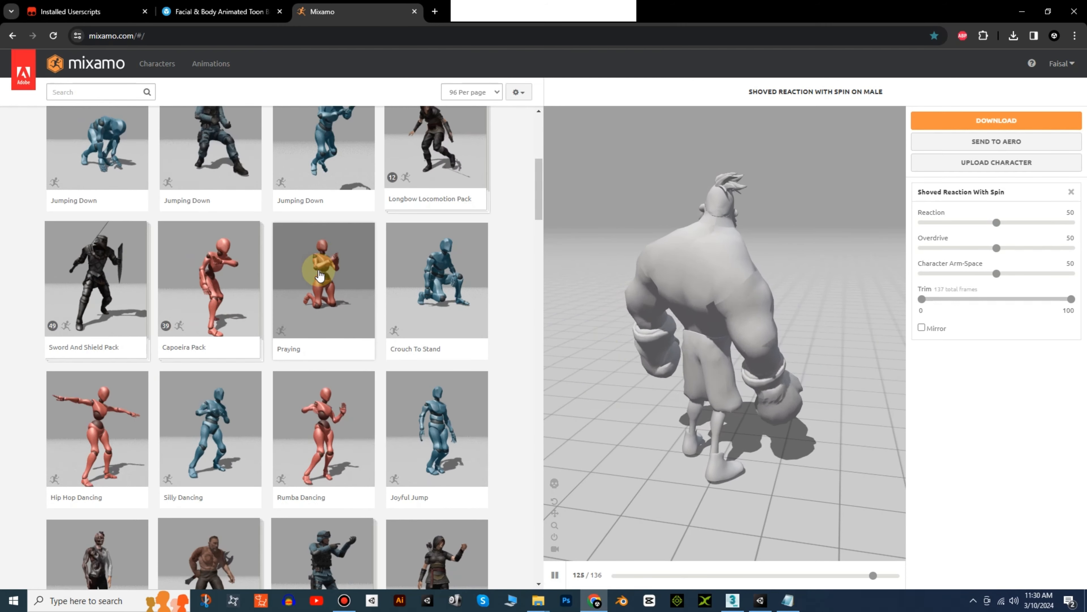
{"action": "scroll", "coordinate": [318, 270], "scroll_direction": "up", "scroll_amount": 1}
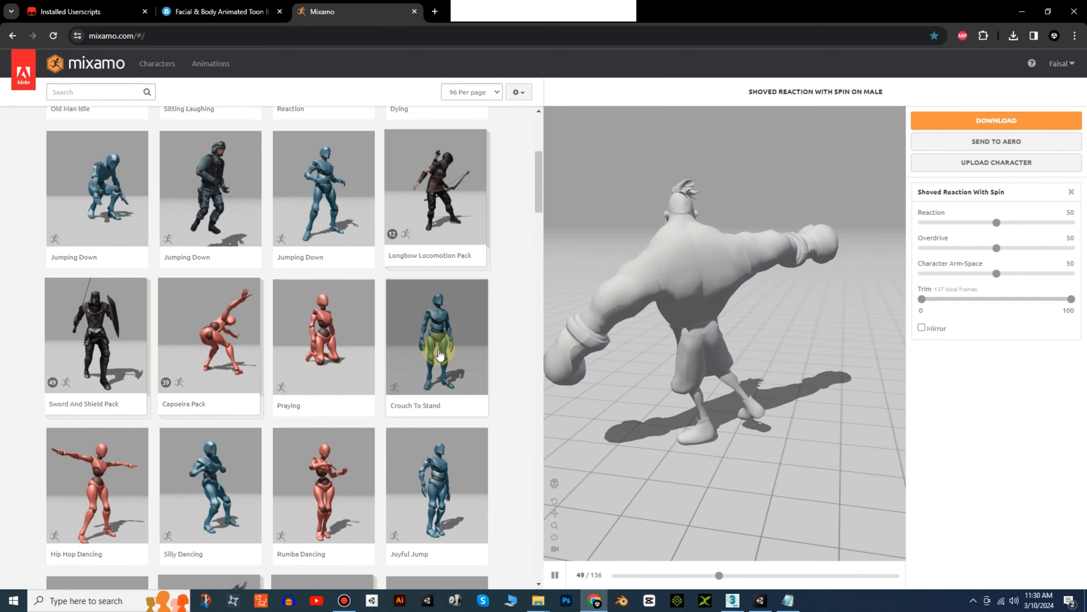
{"action": "left_click", "coordinate": [439, 354]}
- Browse further through the animation library and apply the Action Idle To Fight Idle animation to the male character
{"action": "scroll", "coordinate": [413, 424], "scroll_direction": "down", "scroll_amount": 20}
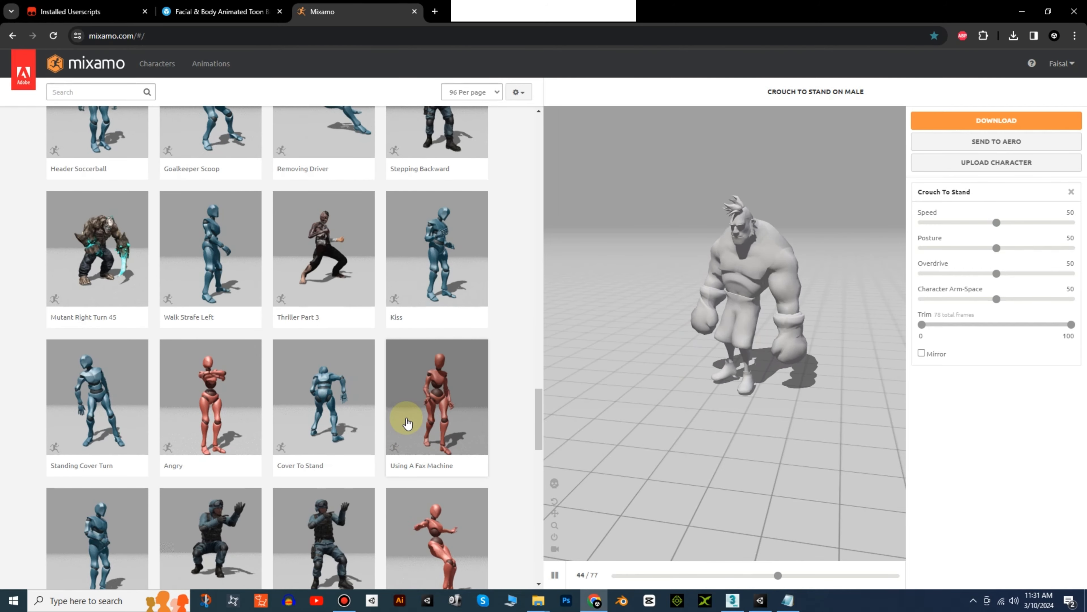
{"action": "scroll", "coordinate": [344, 441], "scroll_direction": "down", "scroll_amount": 10}
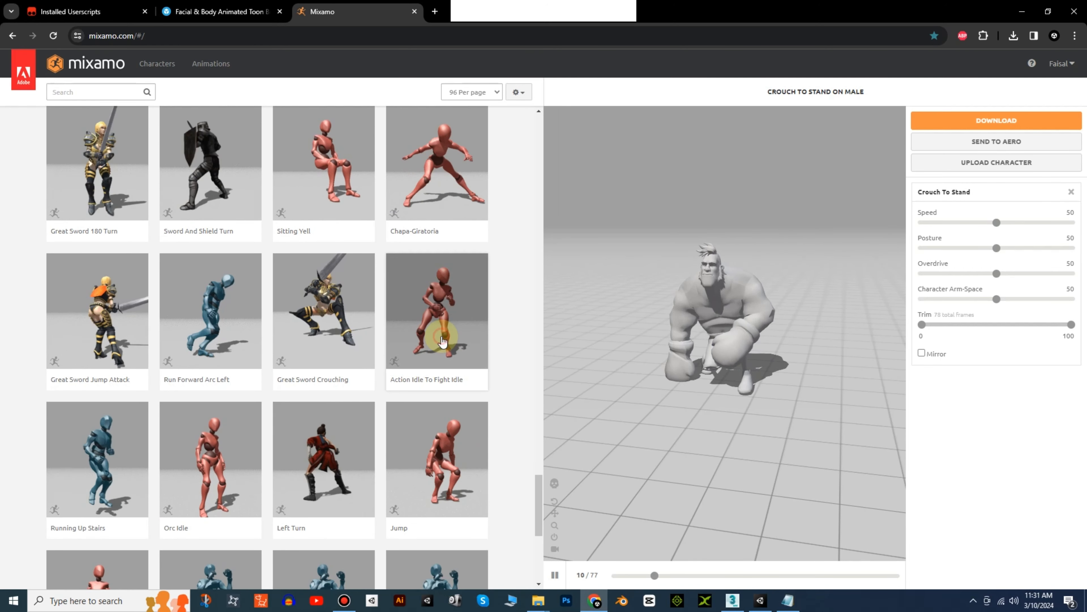
{"action": "left_click", "coordinate": [442, 341]}
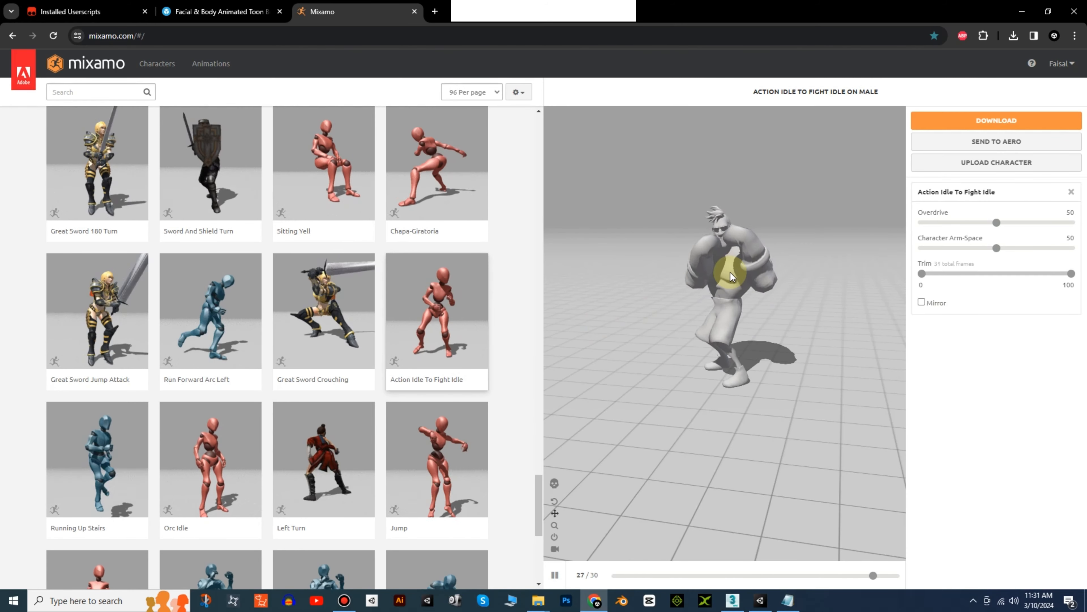
- Open the download settings for the animated character, with FBX Binary (.fbx) as the format and 30 frames per second
{"action": "left_click", "coordinate": [971, 127]}
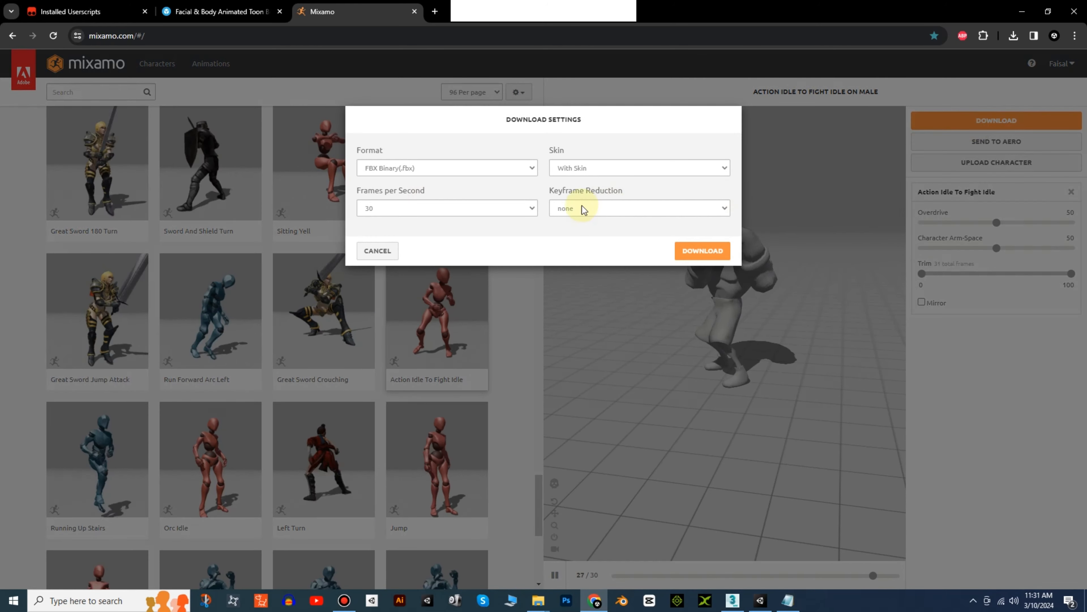
{"action": "left_click", "coordinate": [444, 165]}
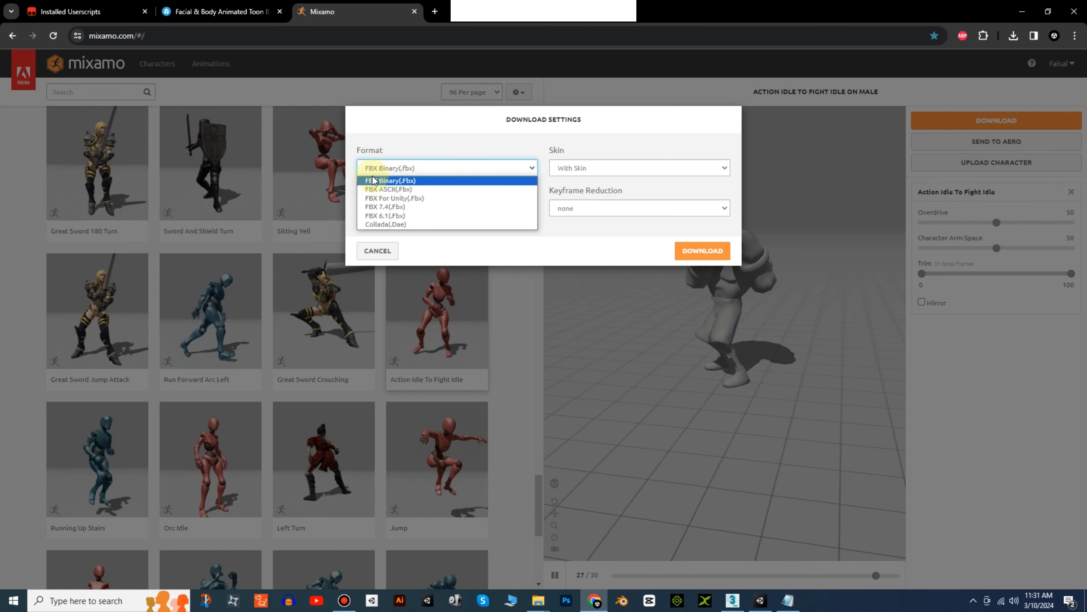
{"action": "left_click", "coordinate": [428, 179]}
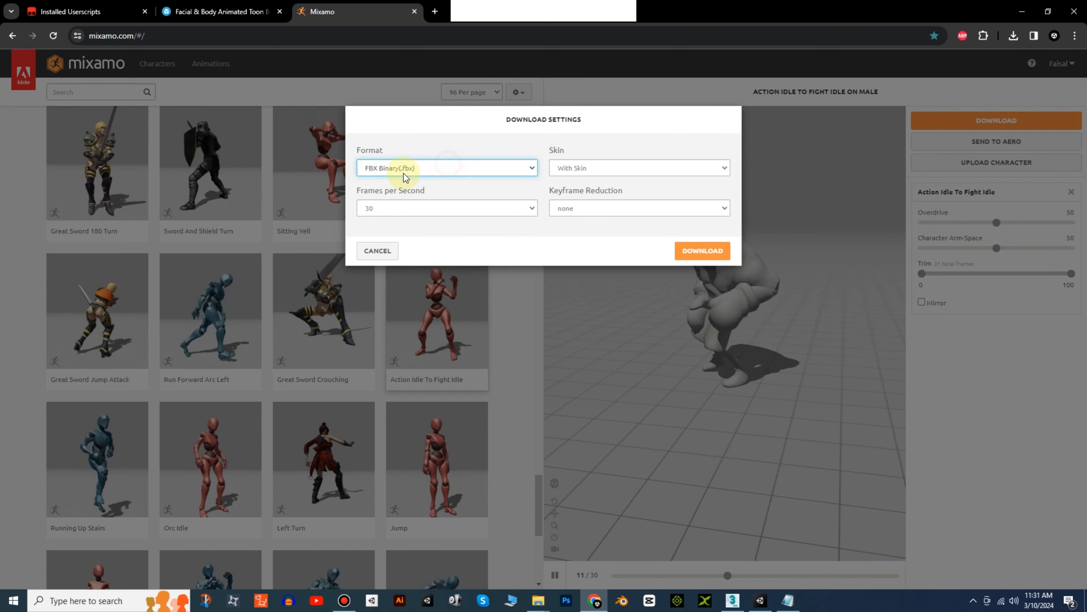
{"action": "left_click", "coordinate": [397, 210]}
{"action": "left_click", "coordinate": [398, 209]}
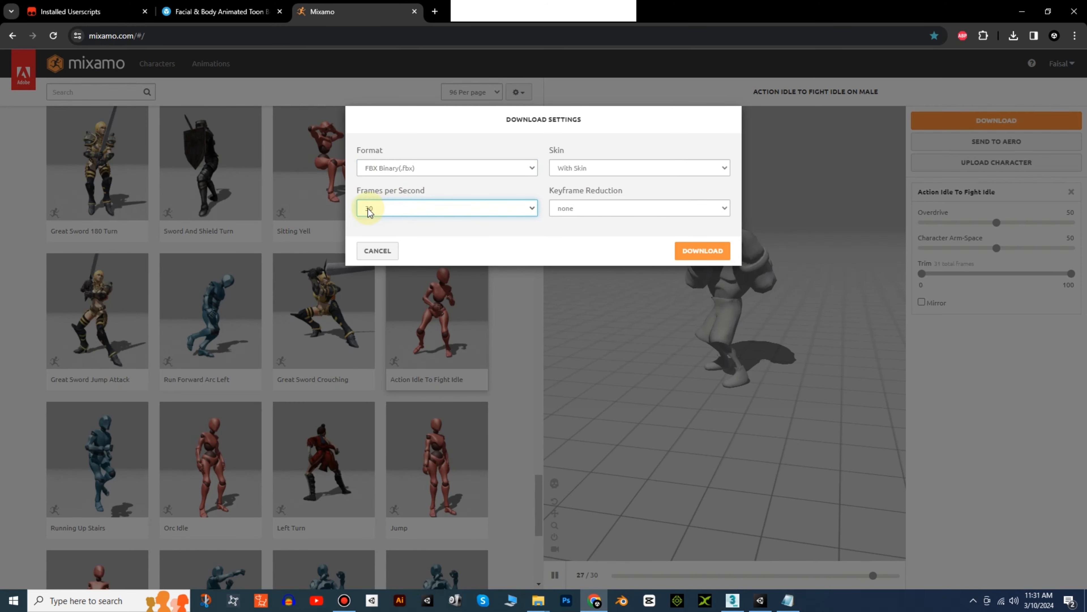
- Switch the Skin download option between Without Skin and With Skin, ending on Without Skin
{"action": "left_click", "coordinate": [626, 167]}
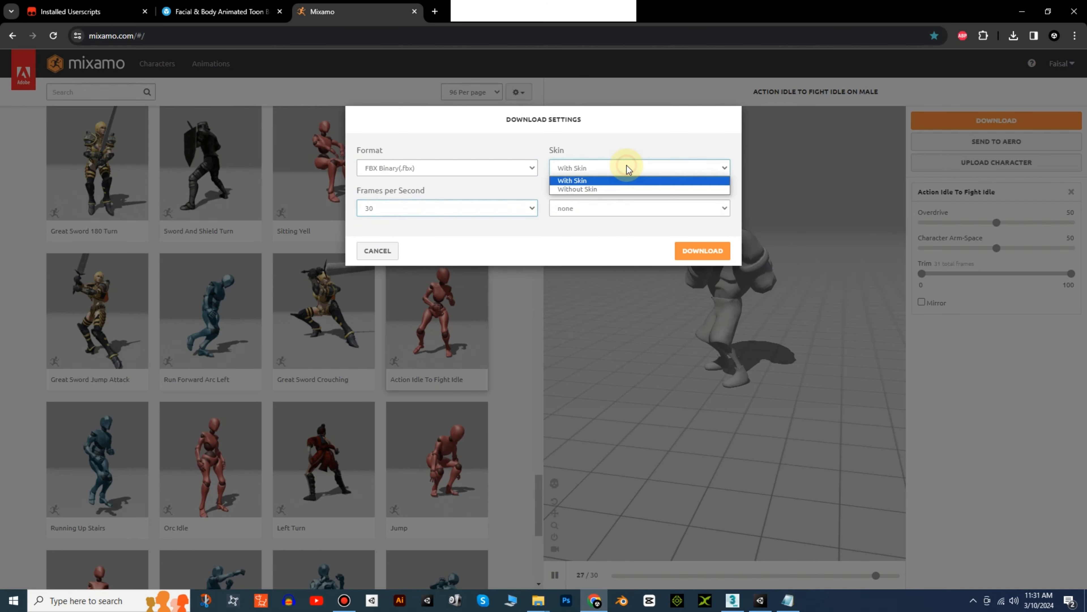
{"action": "left_click", "coordinate": [616, 191]}
{"action": "left_click", "coordinate": [610, 171]}
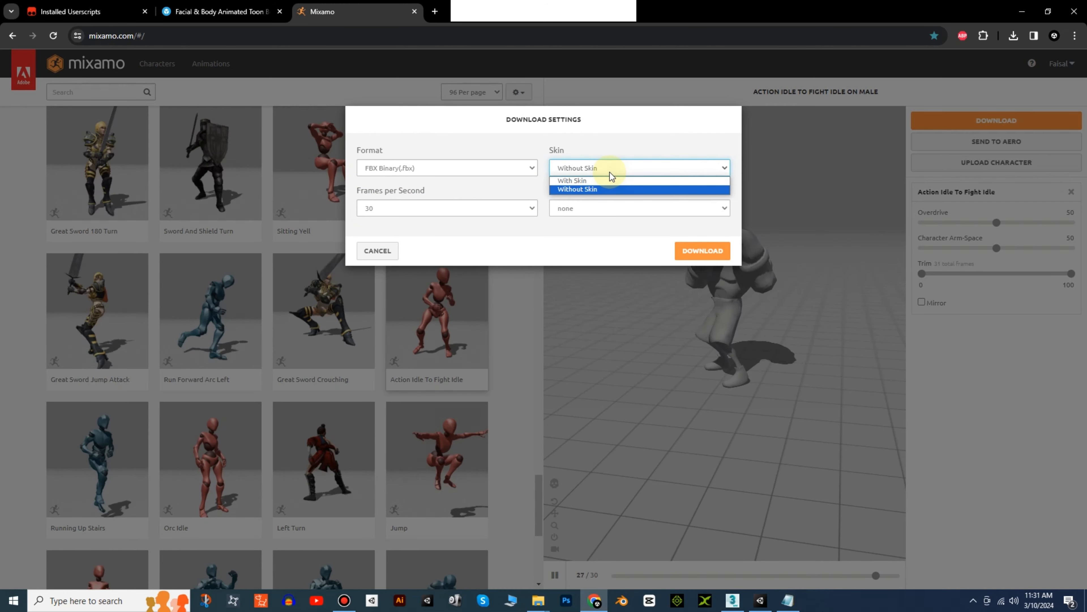
{"action": "left_click", "coordinate": [610, 172]}
{"action": "left_click", "coordinate": [612, 172]}
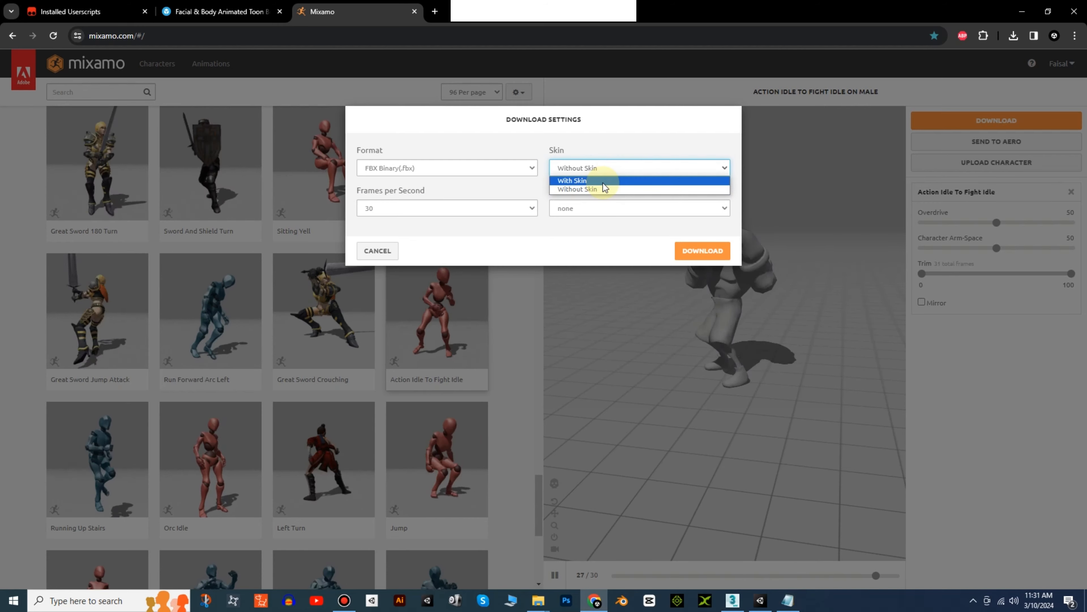
{"action": "left_click", "coordinate": [603, 182]}
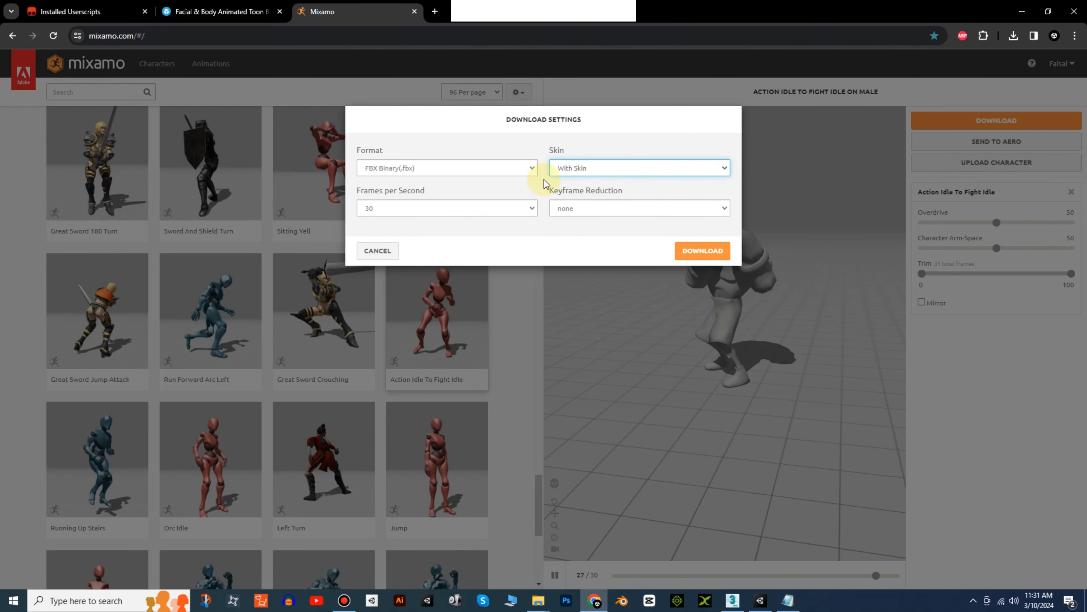
{"action": "left_click", "coordinate": [608, 171]}
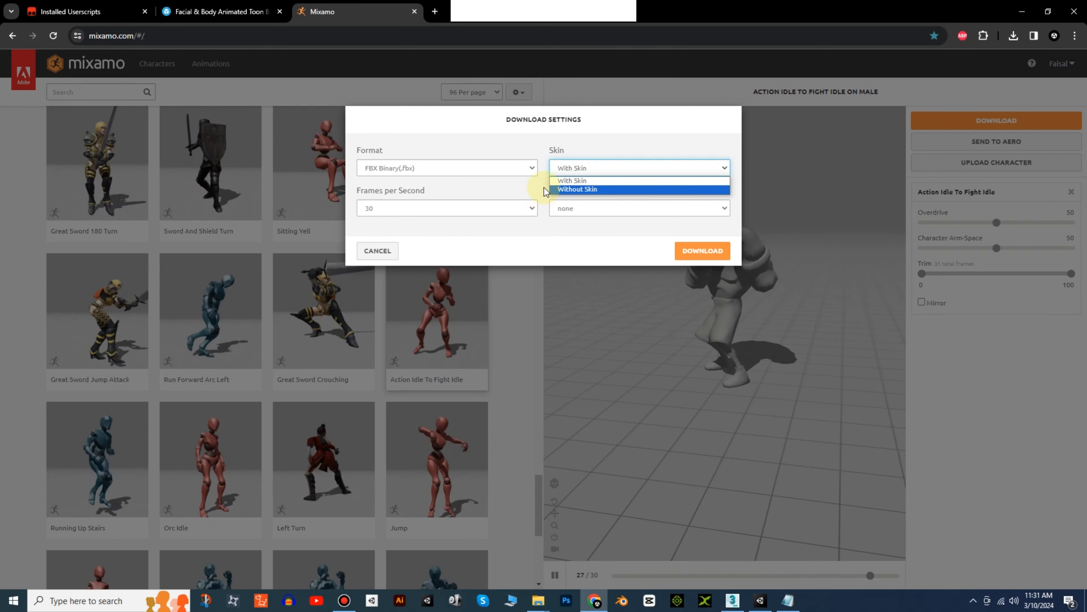
{"action": "left_click", "coordinate": [581, 193]}
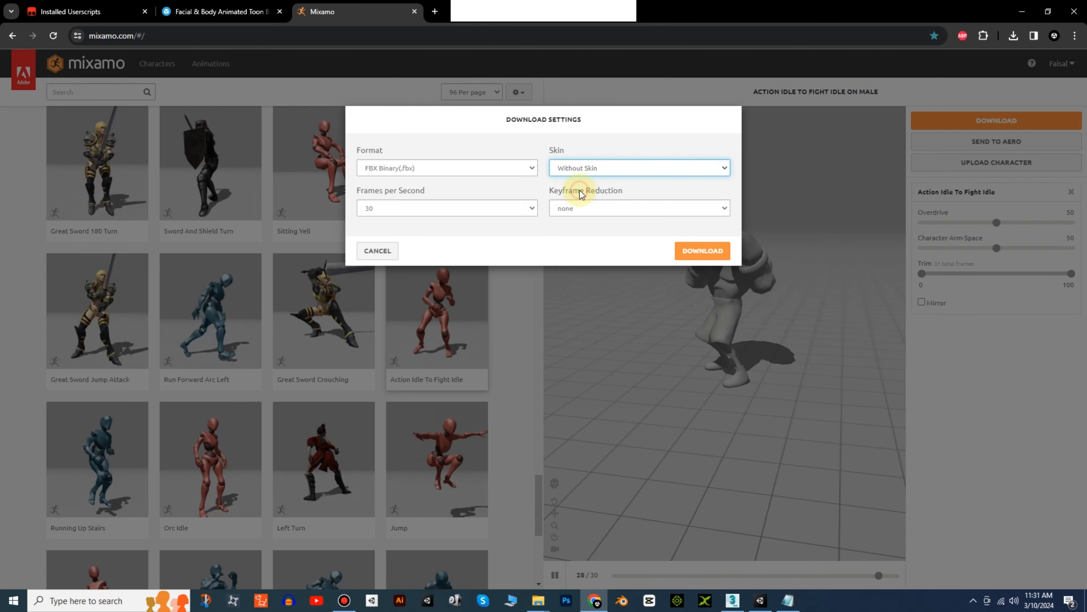
- Set the Skin download option to With Skin
{"action": "left_click", "coordinate": [578, 168]}
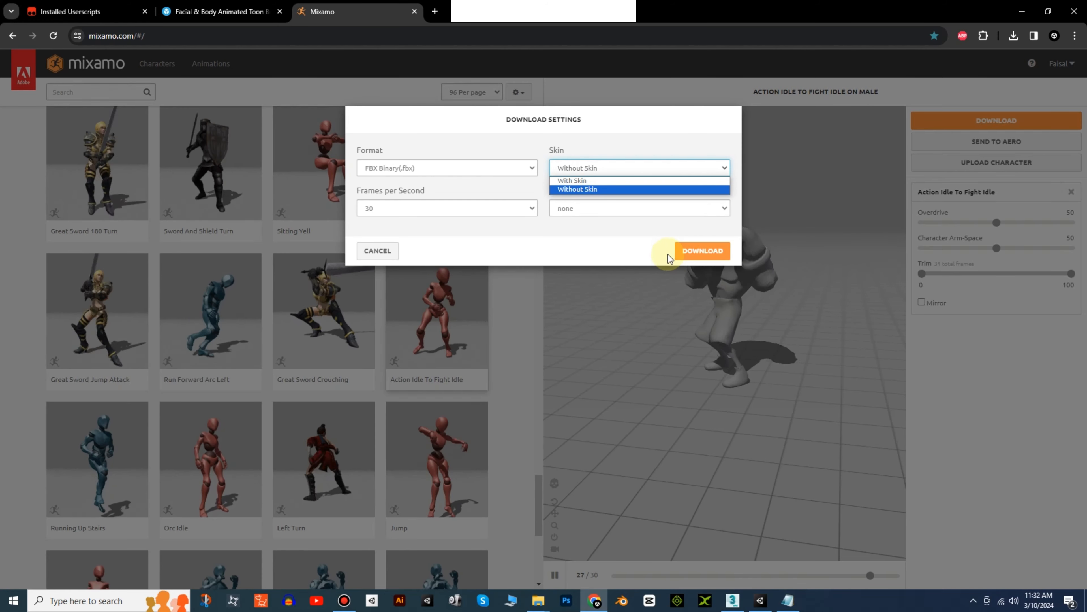
{"action": "left_click", "coordinate": [575, 180]}
{"action": "left_click", "coordinate": [595, 170]}
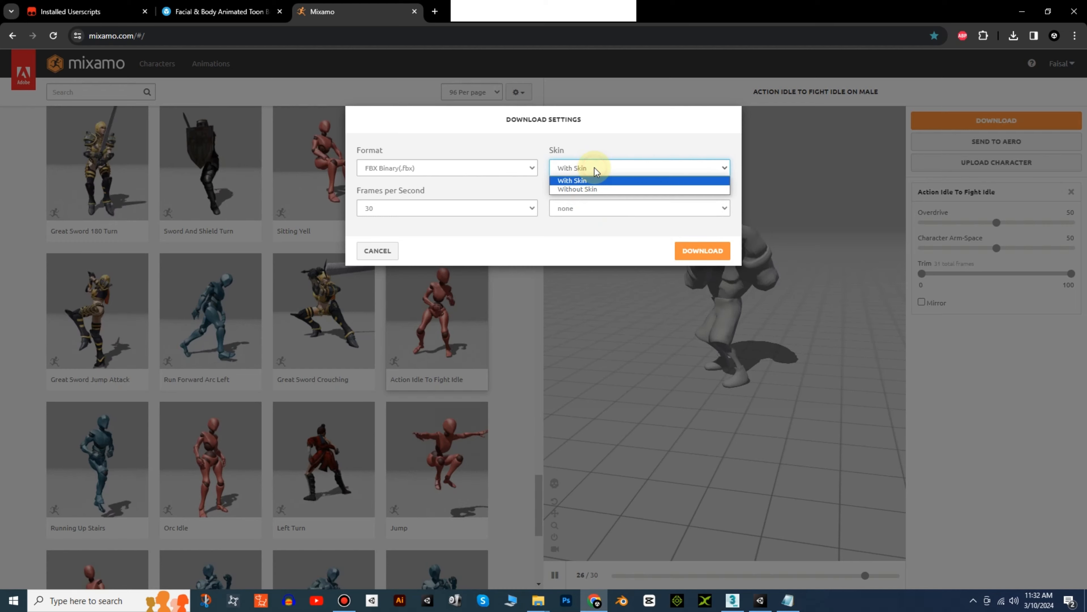
{"action": "left_click", "coordinate": [576, 181]}
{"action": "left_click", "coordinate": [569, 166]}
{"action": "left_click", "coordinate": [565, 182]}
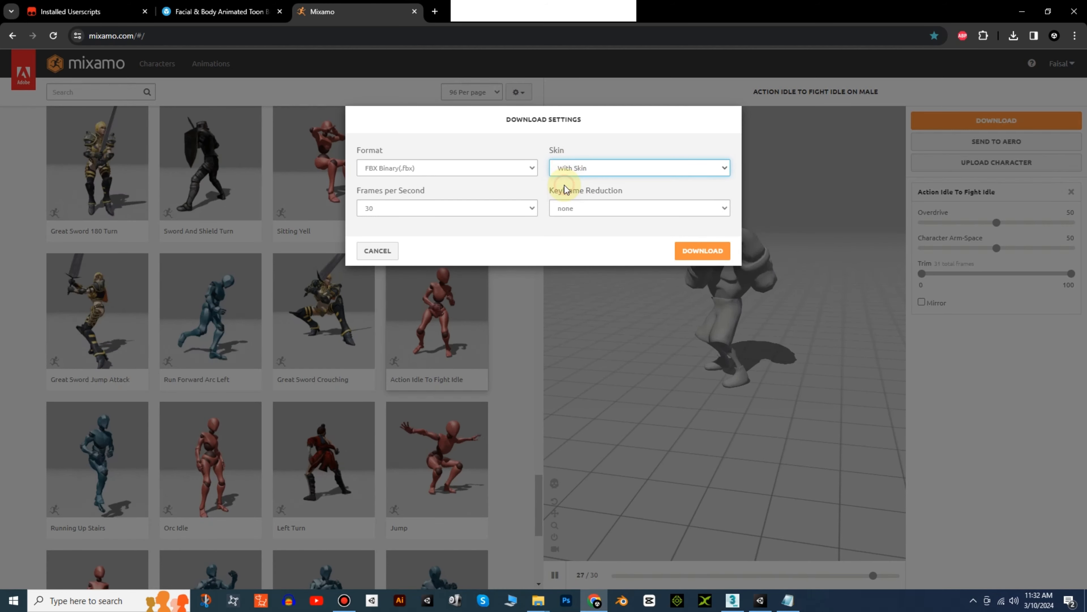
{"action": "left_click", "coordinate": [606, 168]}
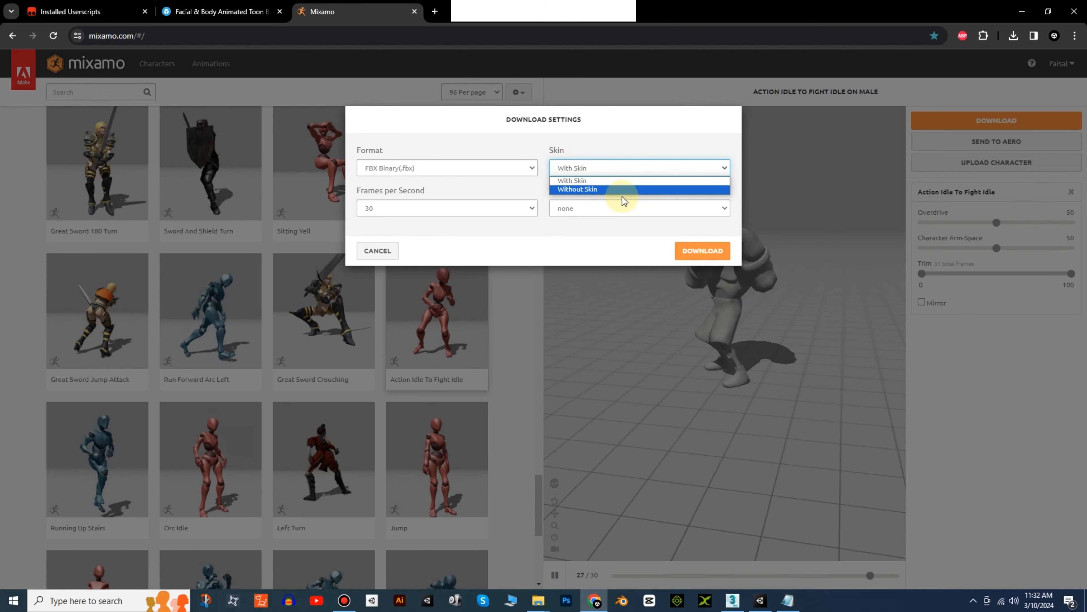
{"action": "left_click", "coordinate": [596, 178]}
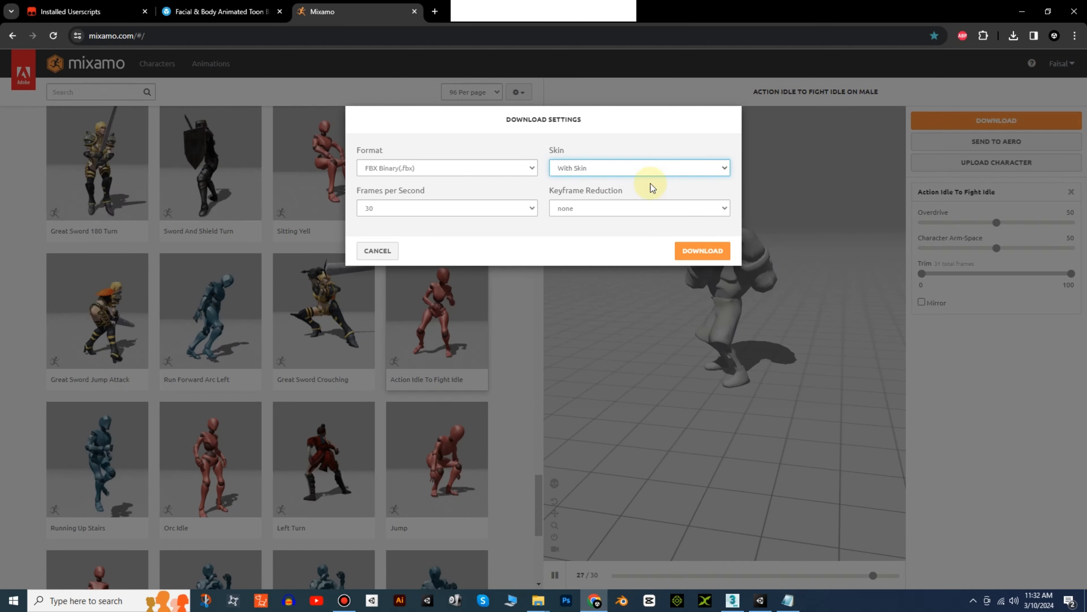
- Download the Action Idle To Fight Idle FBX and check it in the browser's recent downloads
{"action": "left_click", "coordinate": [705, 250]}
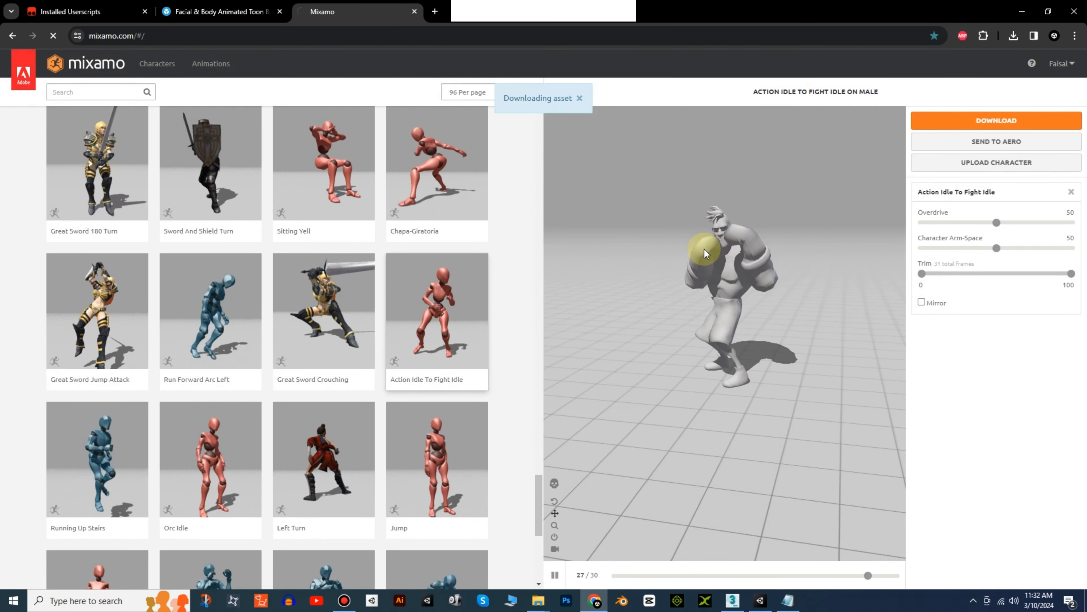
{"action": "left_click", "coordinate": [580, 97]}
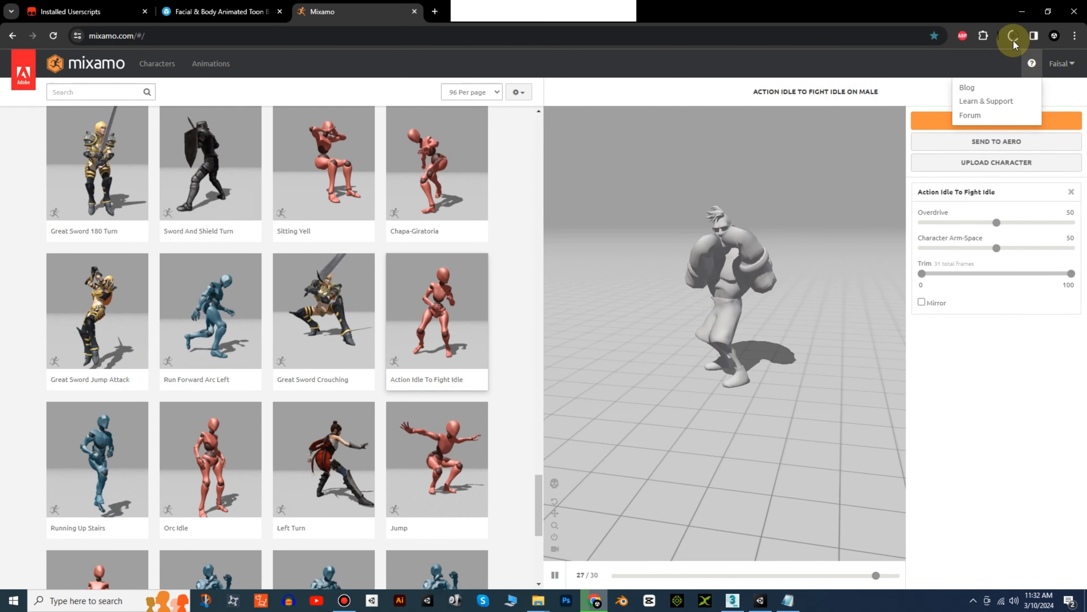
{"action": "left_click", "coordinate": [1012, 36]}
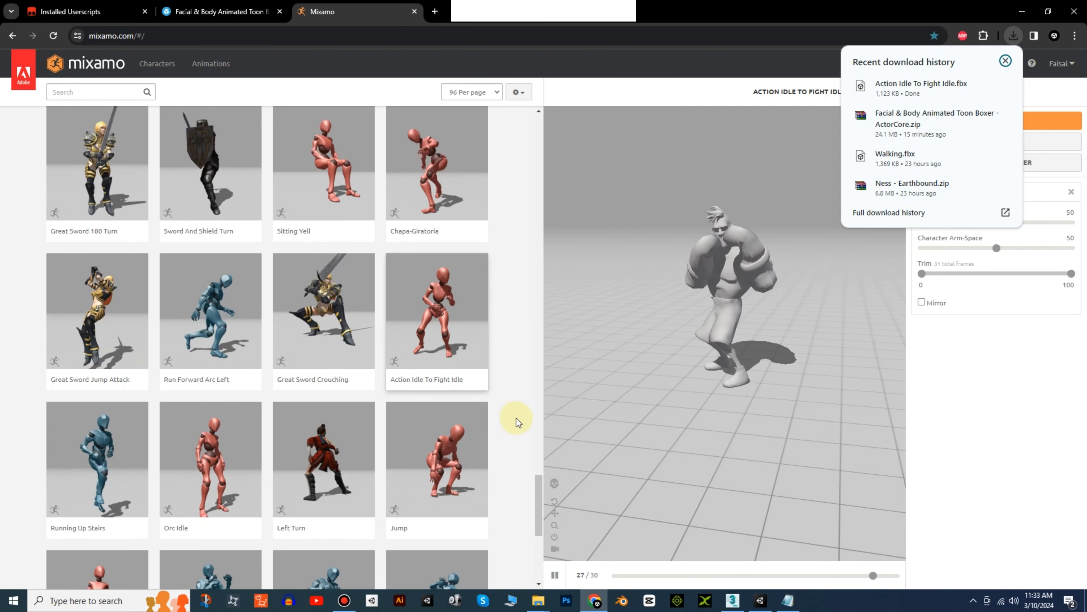
- In File Explorer, move the Action Idle To Fight Idle file from Downloads into the Facial & Body Animated Toon Boxer - ActorCore folder and open it
{"action": "mouse_move", "coordinate": [535, 600]}
{"action": "left_click", "coordinate": [505, 568]}
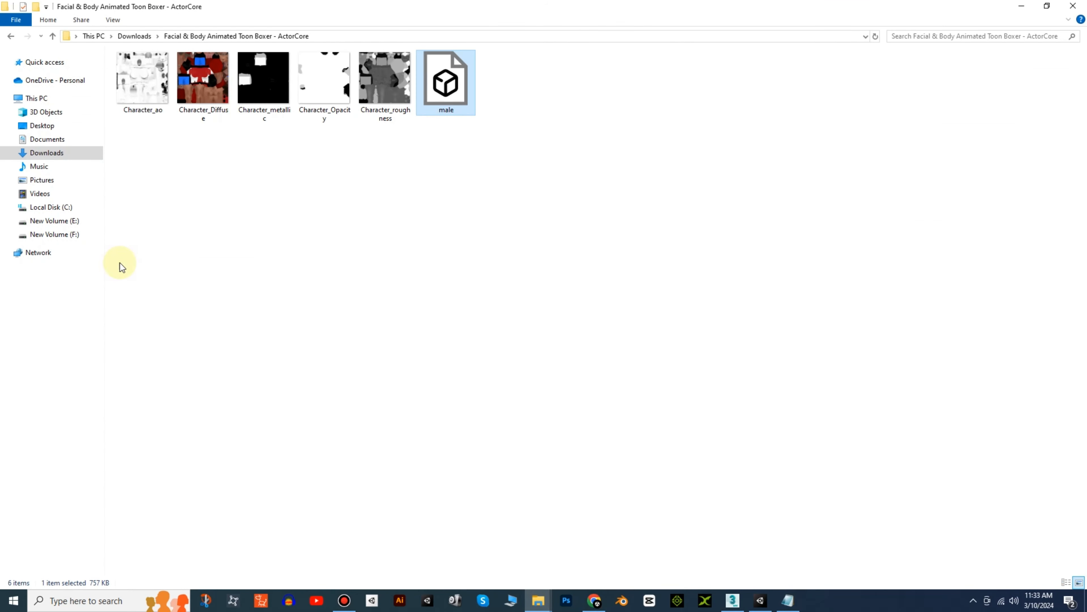
{"action": "left_click", "coordinate": [44, 152]}
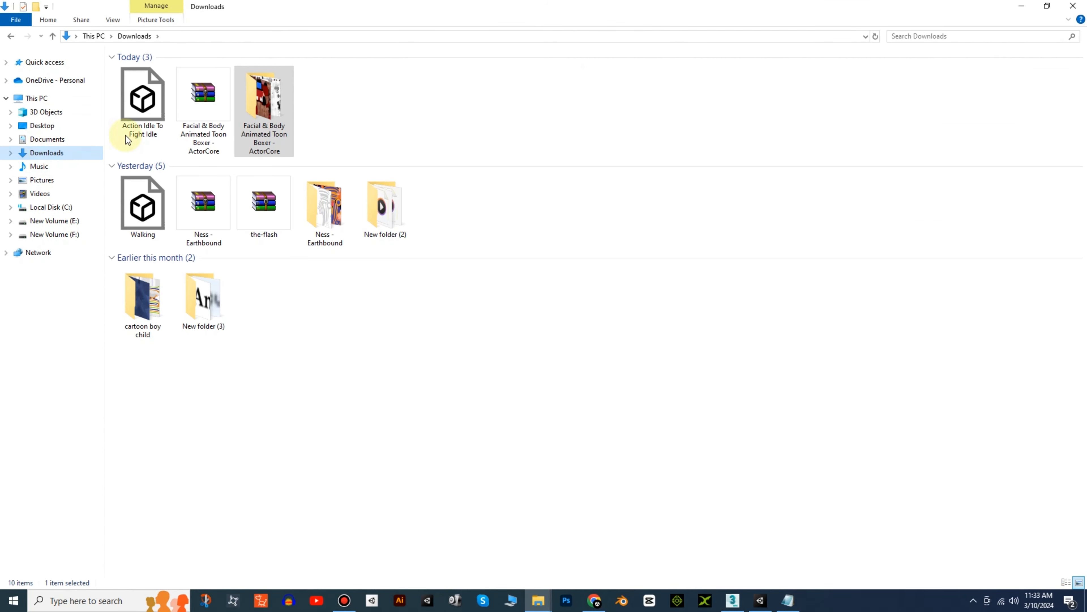
{"action": "left_click_drag", "start_coordinate": [142, 107], "coordinate": [260, 114]}
{"action": "double_click", "coordinate": [214, 101]}
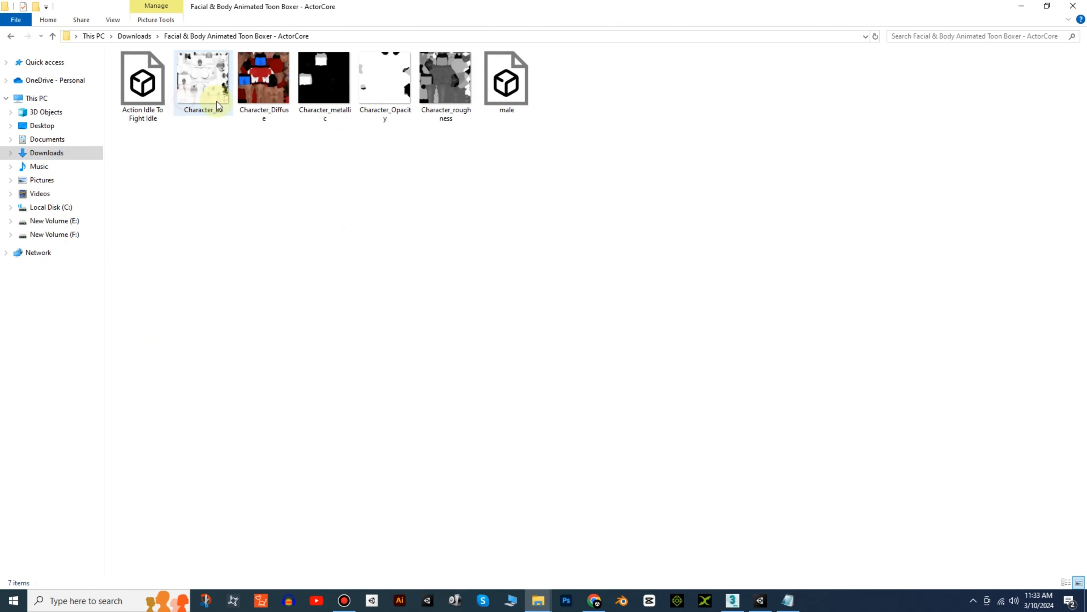
- Import the Action Idle To Fight Idle file from the Toon Boxer folder into the Assets of the Unity project
{"action": "left_click", "coordinate": [509, 101]}
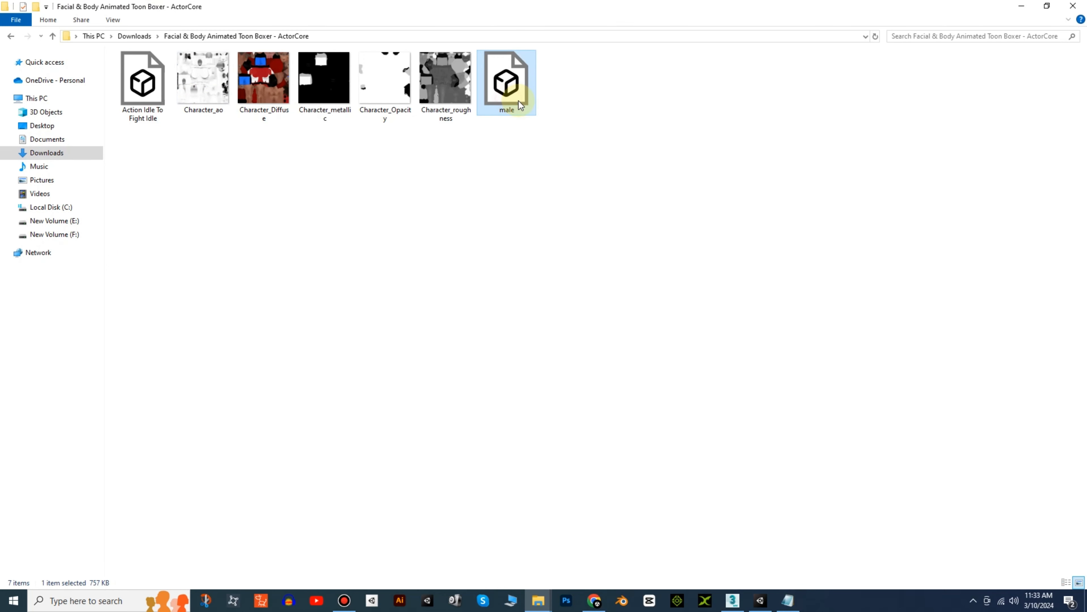
{"action": "left_click", "coordinate": [143, 94]}
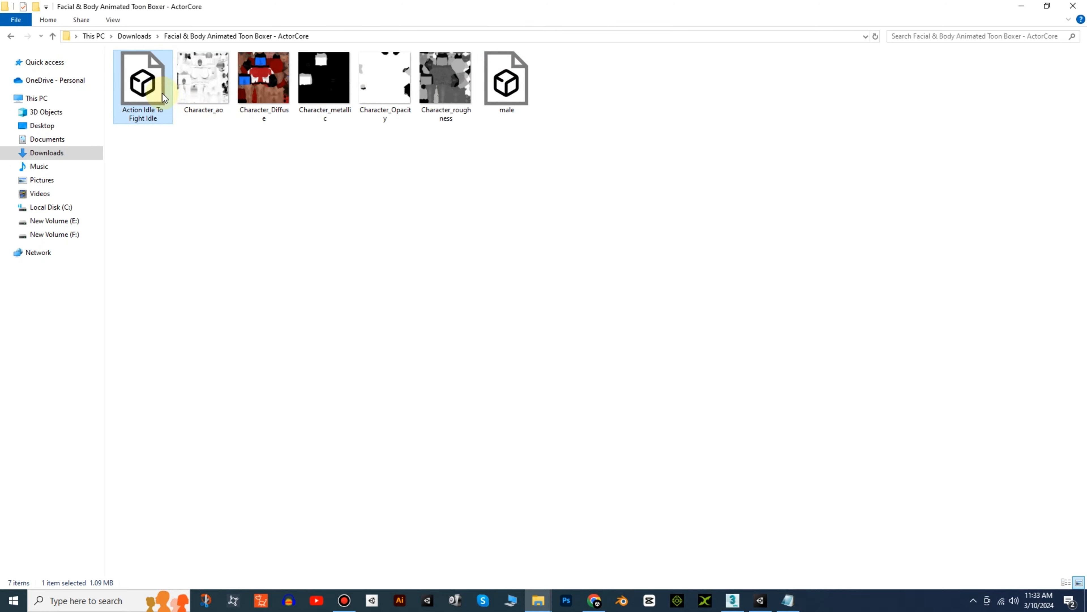
{"action": "left_click_drag", "start_coordinate": [146, 82], "coordinate": [713, 454]}
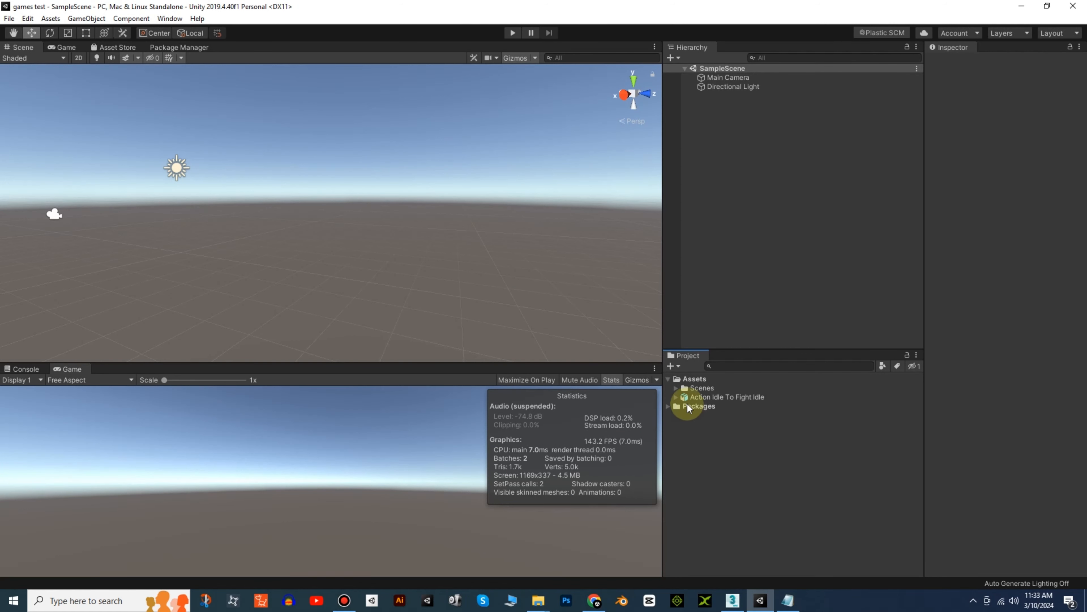
- Expand the Action Idle To Fight Idle asset, select its mixamo.com animation clip, and widen the Hierarchy and Project area
{"action": "left_click", "coordinate": [675, 397]}
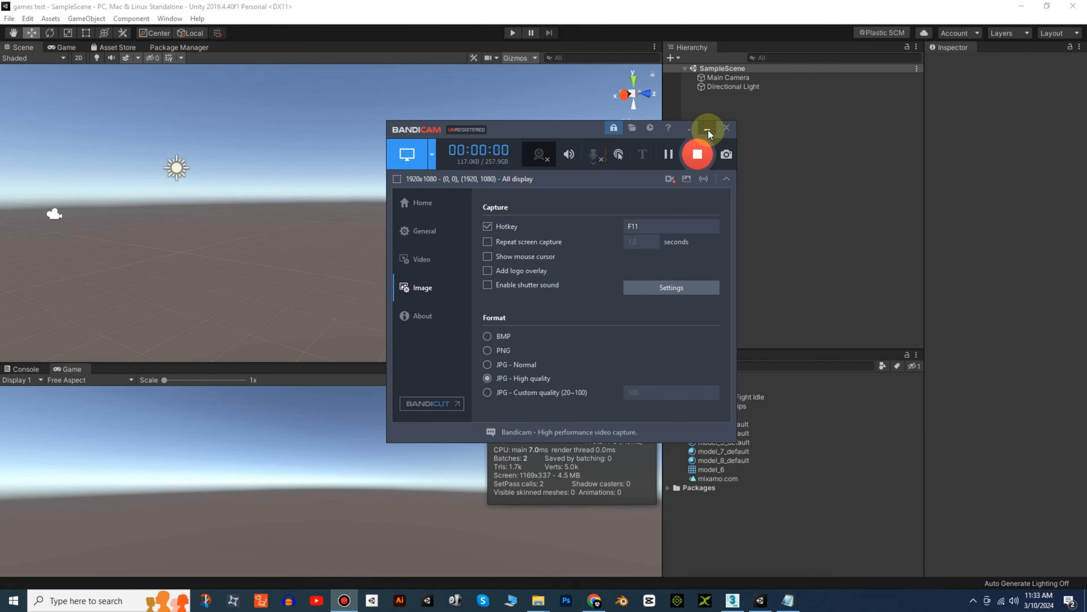
{"action": "left_click", "coordinate": [707, 129]}
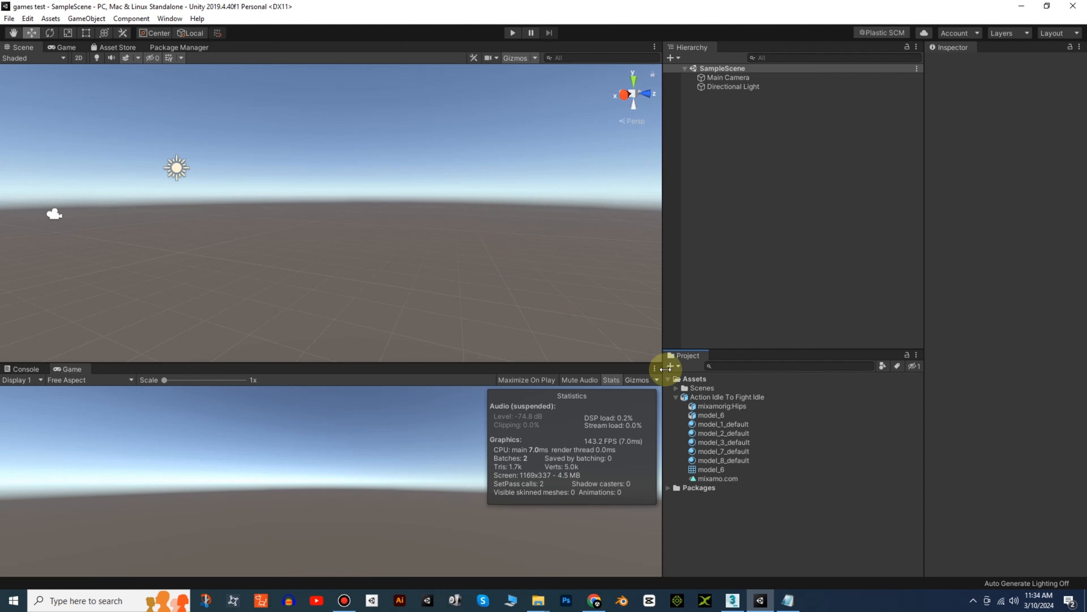
{"action": "left_click", "coordinate": [675, 397]}
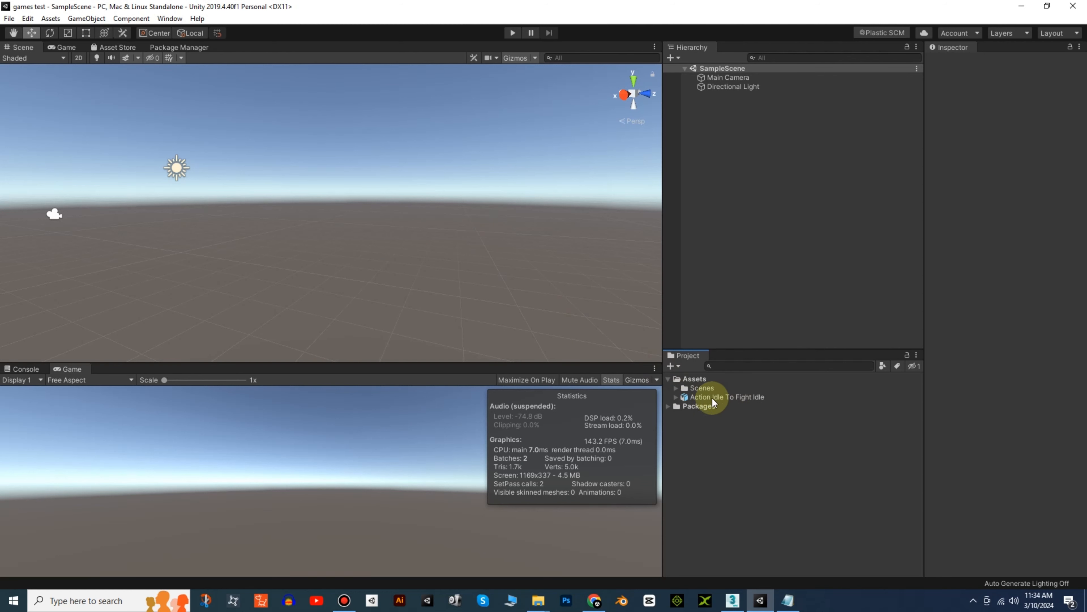
{"action": "left_click", "coordinate": [676, 397]}
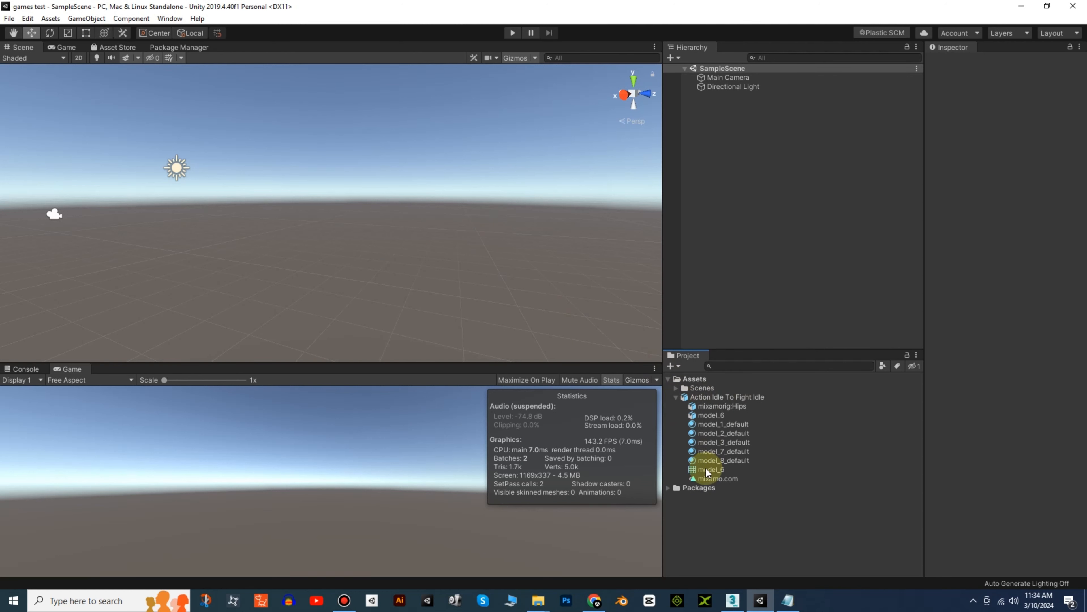
{"action": "left_click", "coordinate": [705, 477]}
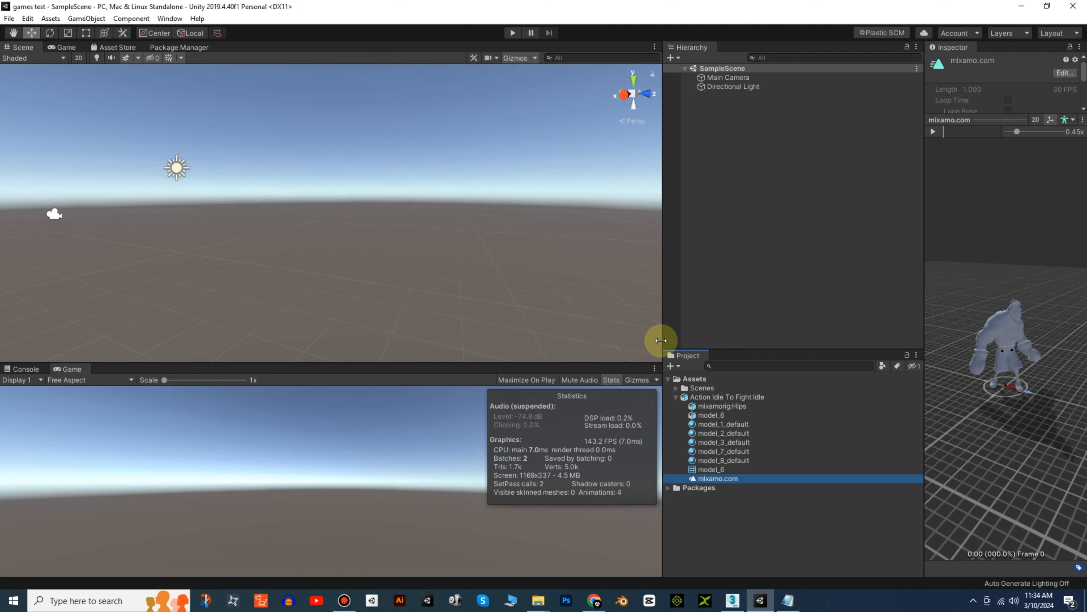
{"action": "left_click_drag", "start_coordinate": [660, 333], "coordinate": [577, 321]}
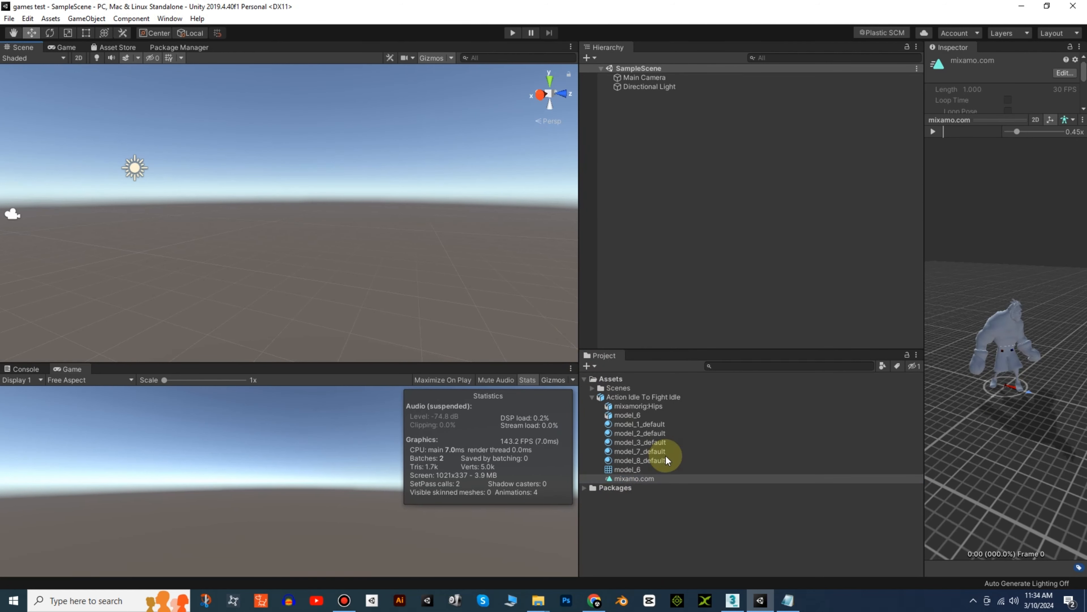
- Check the model's embedded default materials and import the Character_Diffuse texture from the Toon Boxer folder into the project's Assets
{"action": "left_click", "coordinate": [630, 426]}
{"action": "left_click", "coordinate": [628, 431]}
{"action": "left_click", "coordinate": [629, 440]}
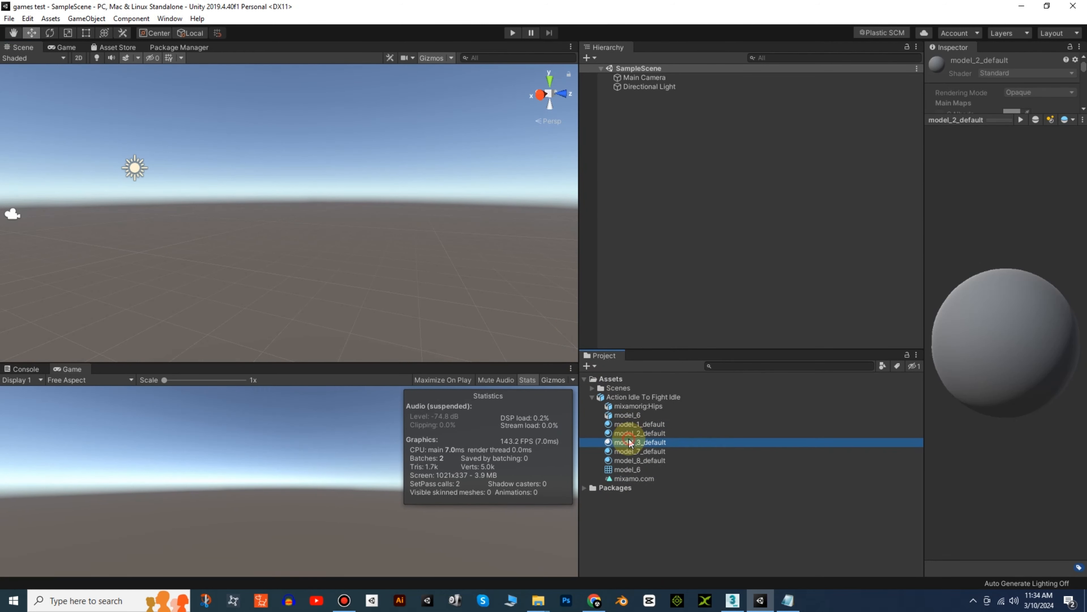
{"action": "left_click", "coordinate": [627, 452]}
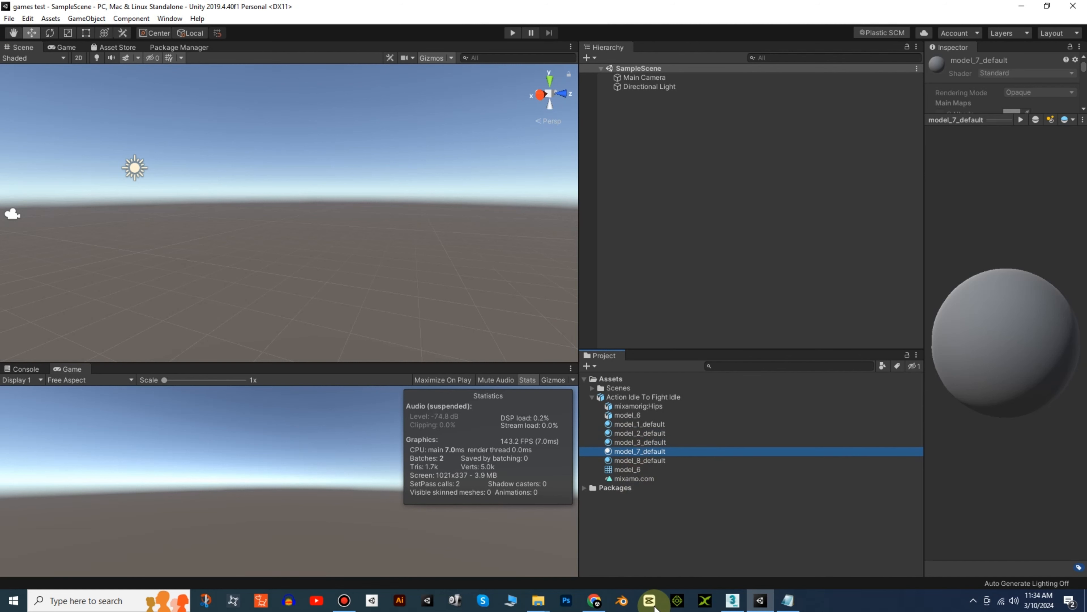
{"action": "left_click", "coordinate": [537, 600]}
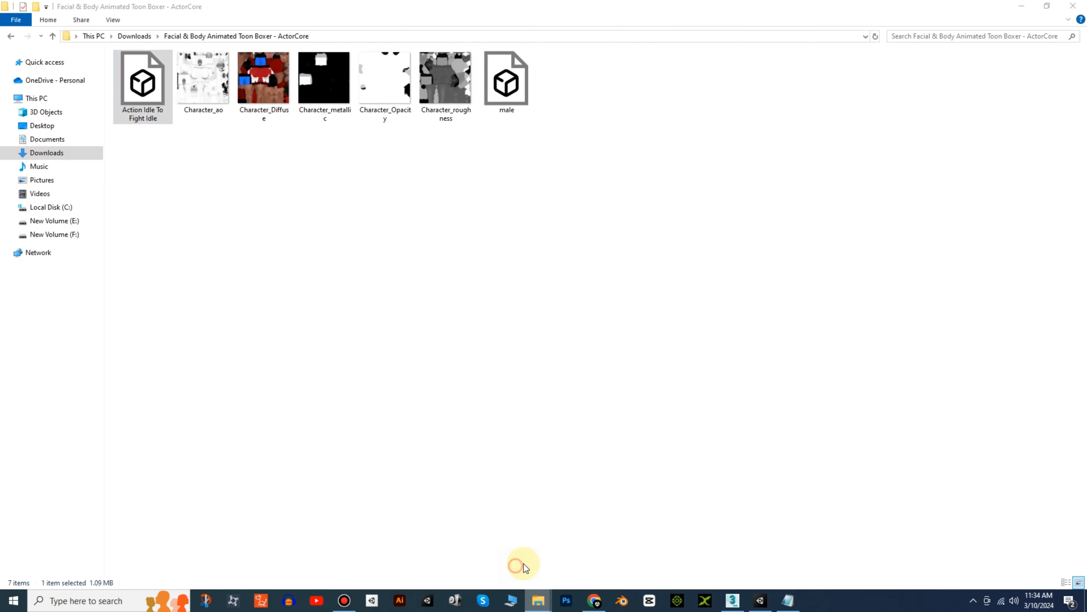
{"action": "left_click_drag", "start_coordinate": [263, 87], "coordinate": [665, 549]}
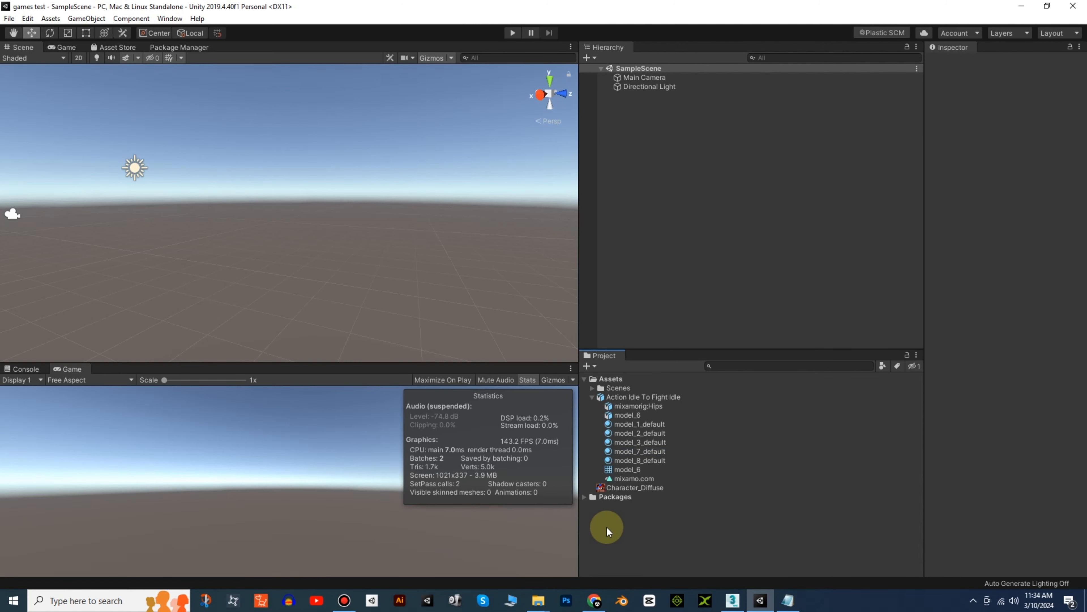
{"action": "left_click", "coordinate": [627, 457]}
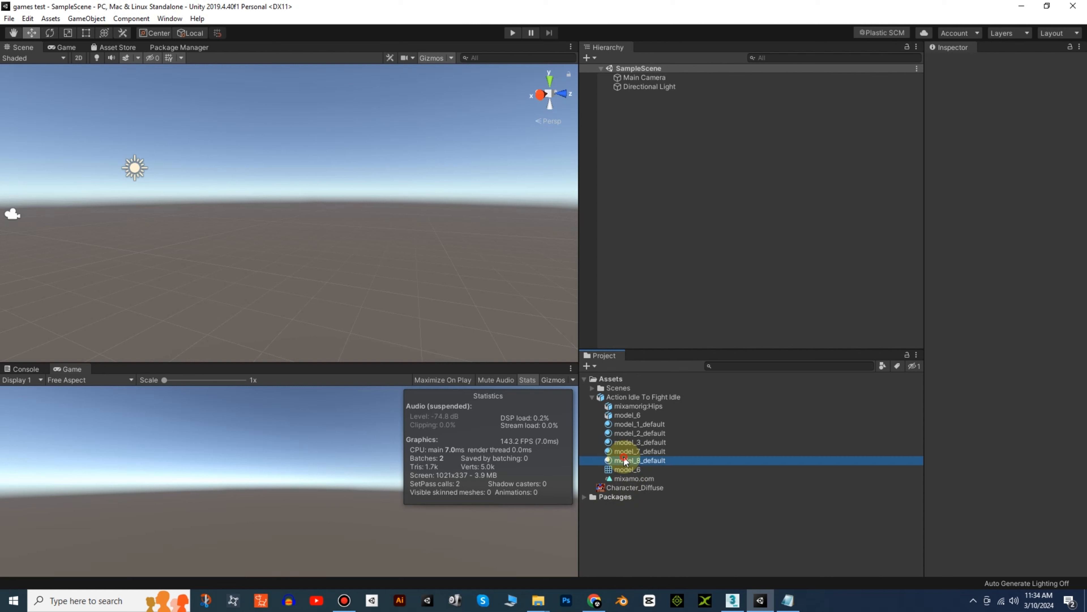
{"action": "left_click", "coordinate": [611, 427]}
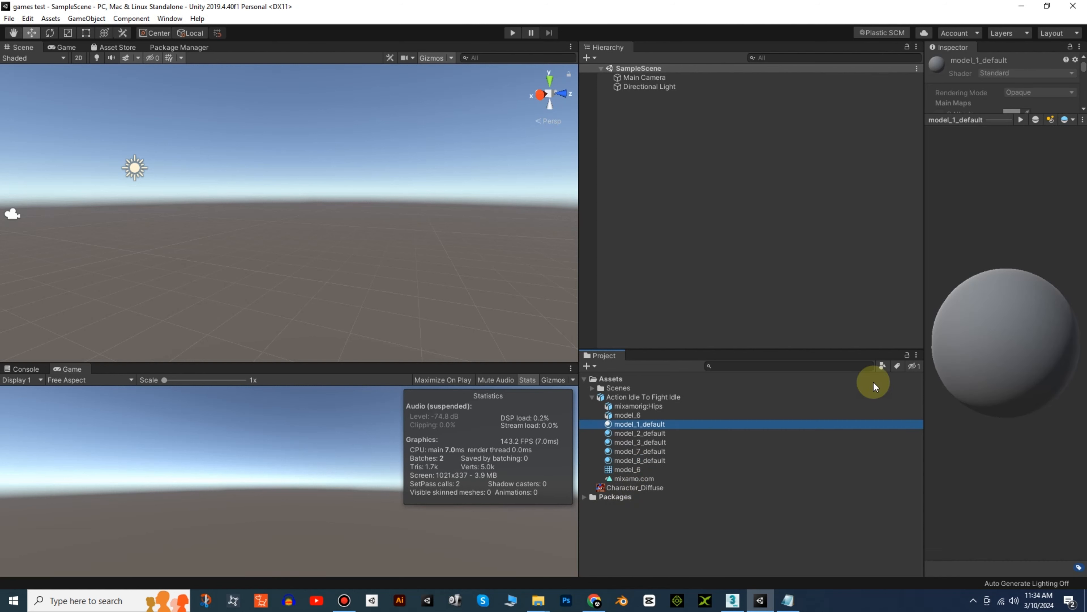
{"action": "left_click", "coordinate": [1079, 47]}
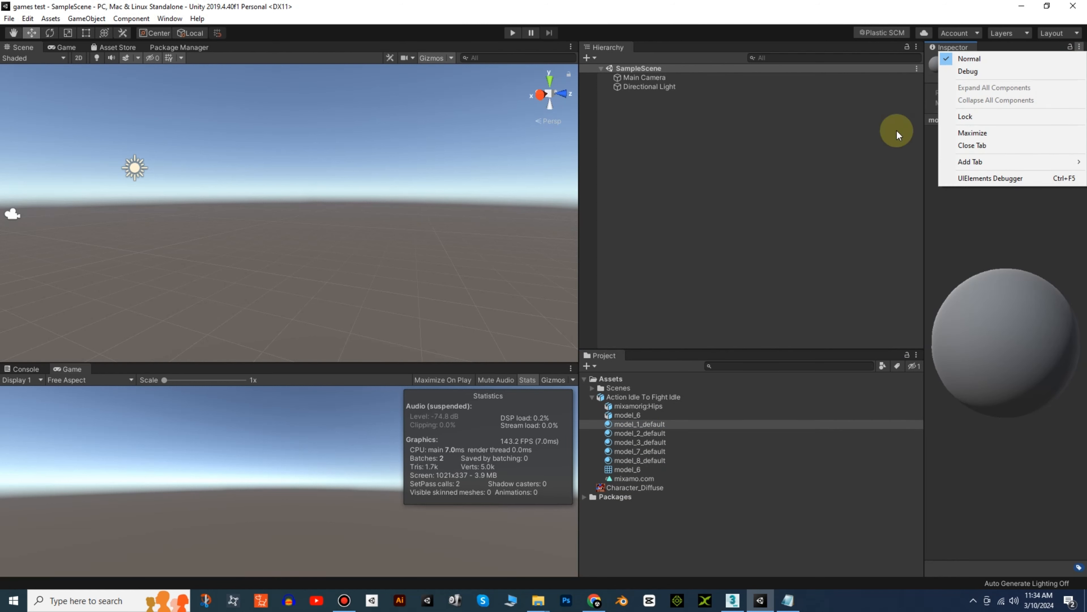
{"action": "left_click", "coordinate": [877, 148]}
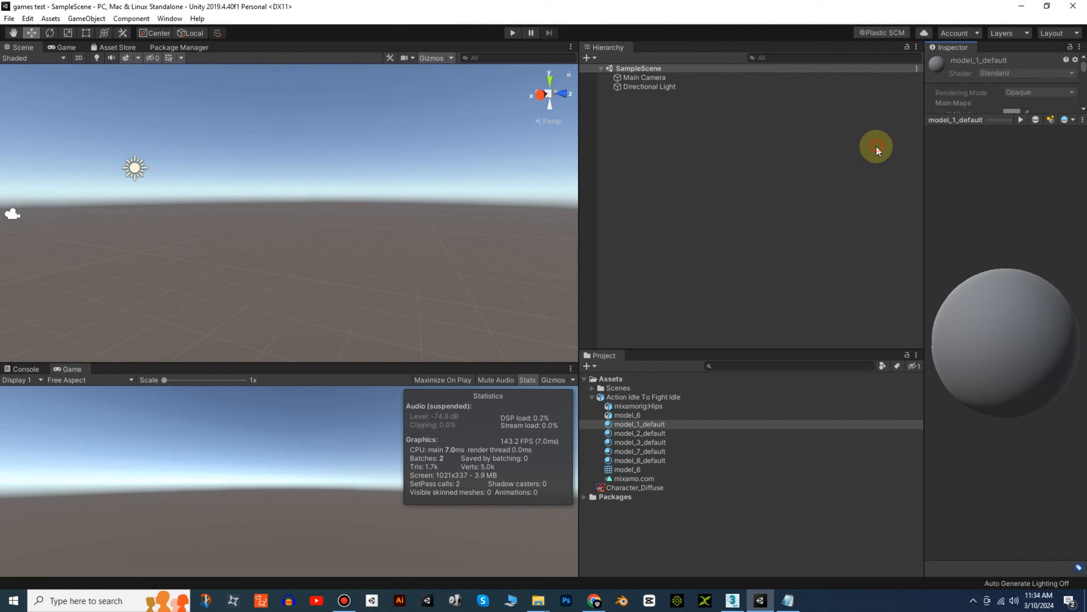
- Create a new material in the project's Assets and keep its default name, New Material
{"action": "left_click", "coordinate": [668, 529]}
{"action": "right_click", "coordinate": [648, 540]}
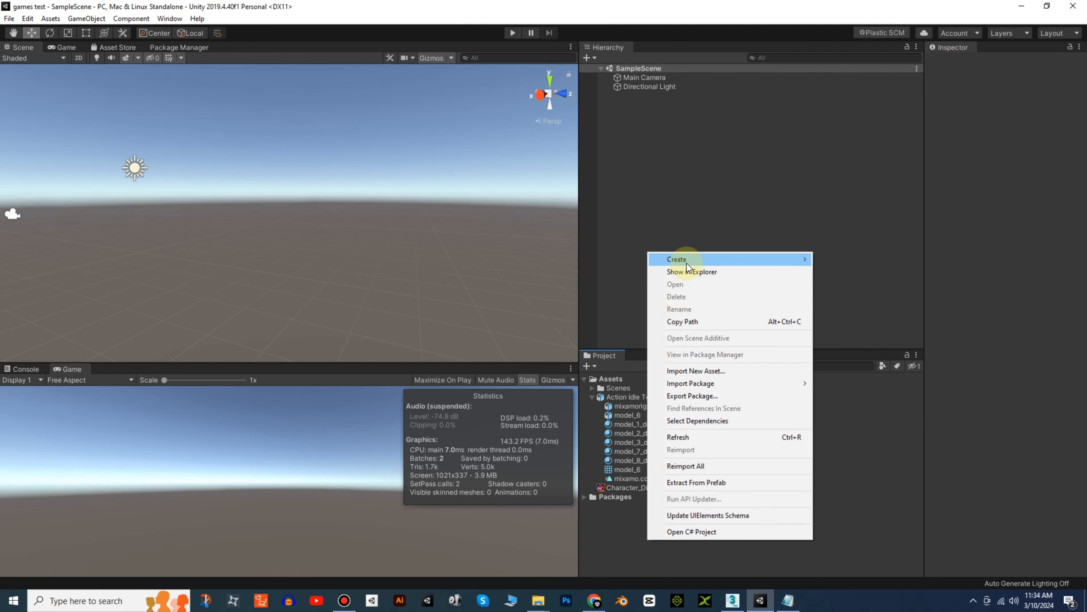
{"action": "mouse_move", "coordinate": [718, 264]}
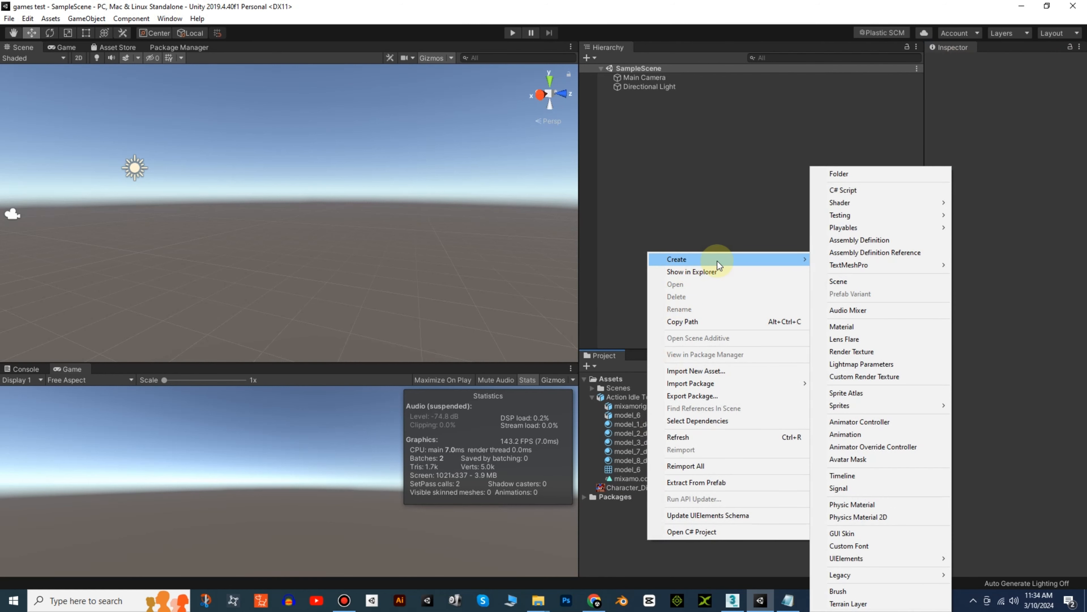
{"action": "left_click", "coordinate": [843, 327]}
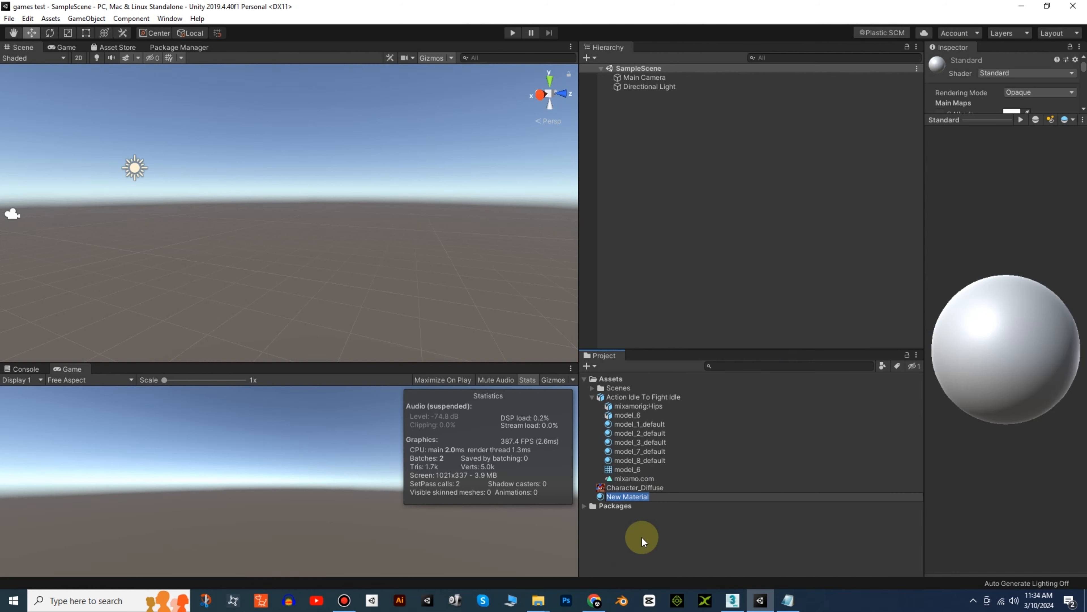
{"action": "key", "text": "Return"}
- Enlarge the Inspector's property area and assign the Character_Diffuse texture to the Albedo map of New Material
{"action": "left_click_drag", "start_coordinate": [623, 488], "coordinate": [690, 476]}
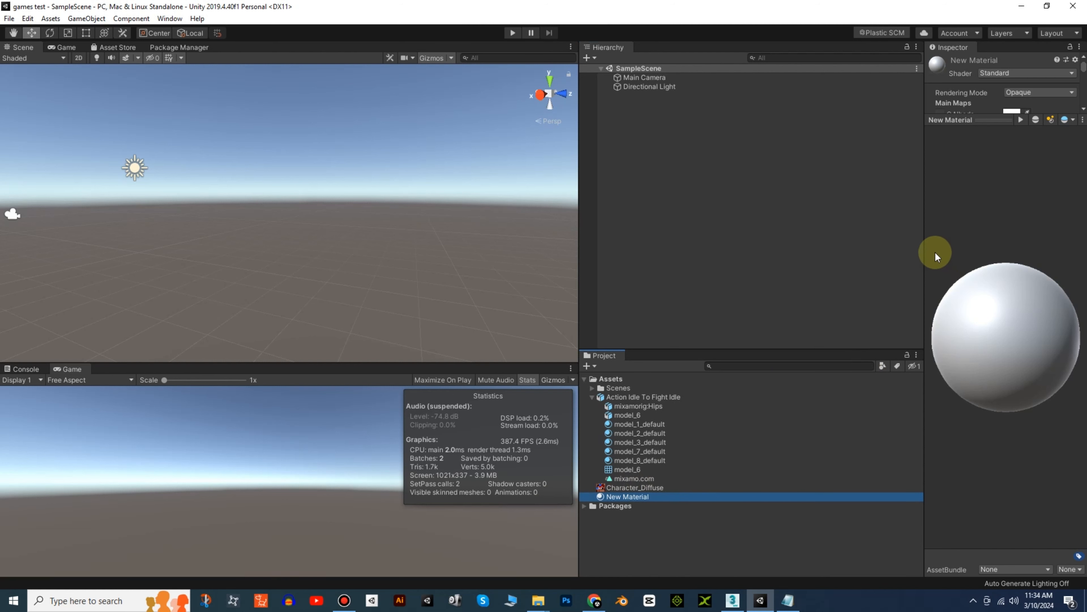
{"action": "left_click_drag", "start_coordinate": [924, 249], "coordinate": [767, 252]}
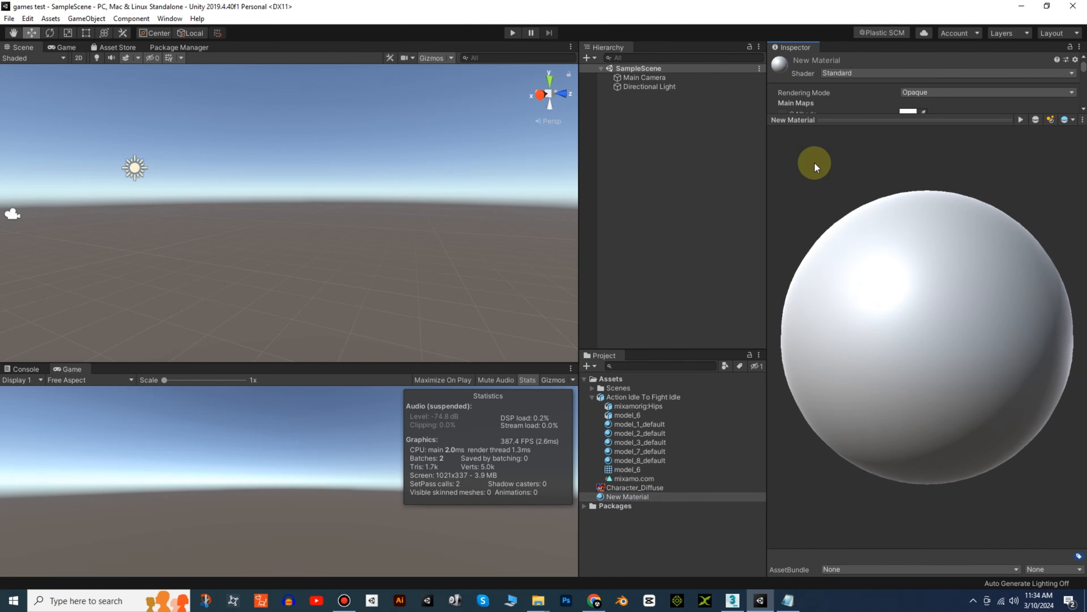
{"action": "left_click_drag", "start_coordinate": [834, 130], "coordinate": [847, 435]}
{"action": "left_click_drag", "start_coordinate": [622, 496], "coordinate": [787, 117]}
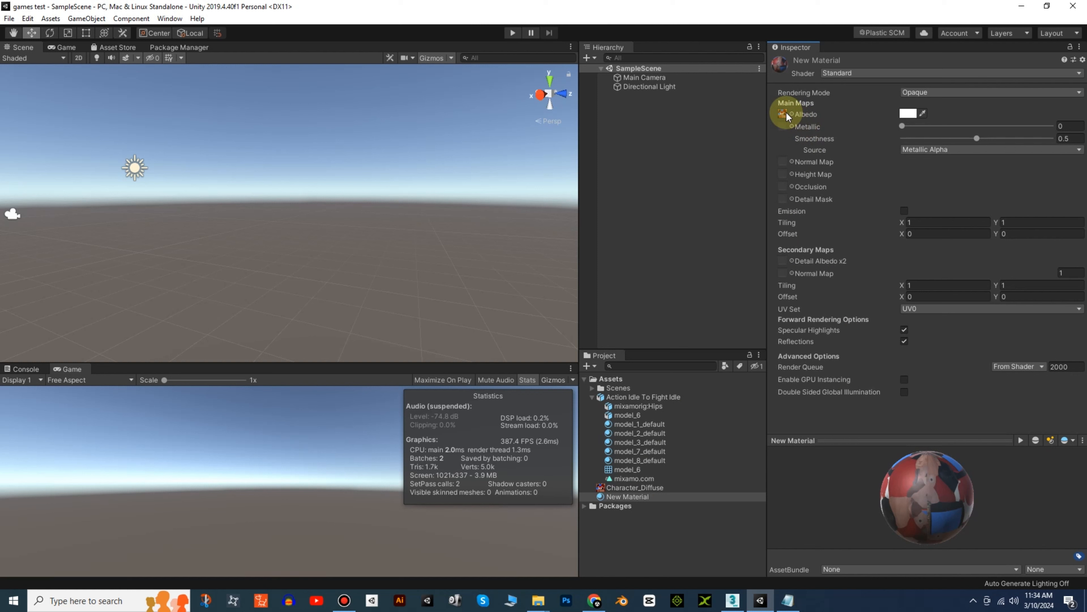
- Look through the Action Idle To Fight Idle parts and import settings, and open the asset's material import settings
{"action": "left_click", "coordinate": [610, 416]}
{"action": "left_click", "coordinate": [615, 408]}
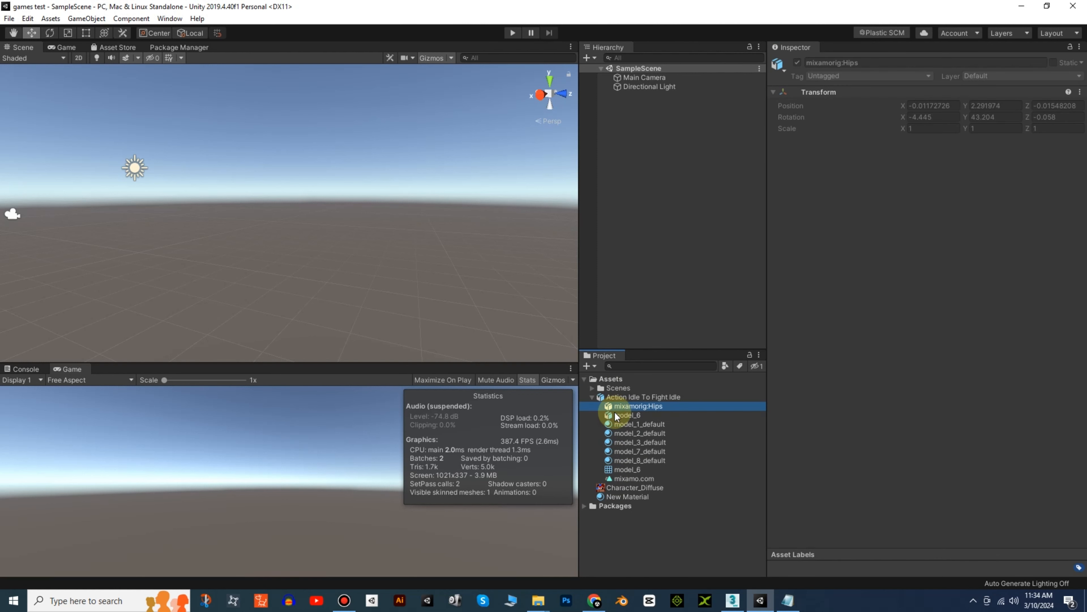
{"action": "left_click", "coordinate": [615, 416]}
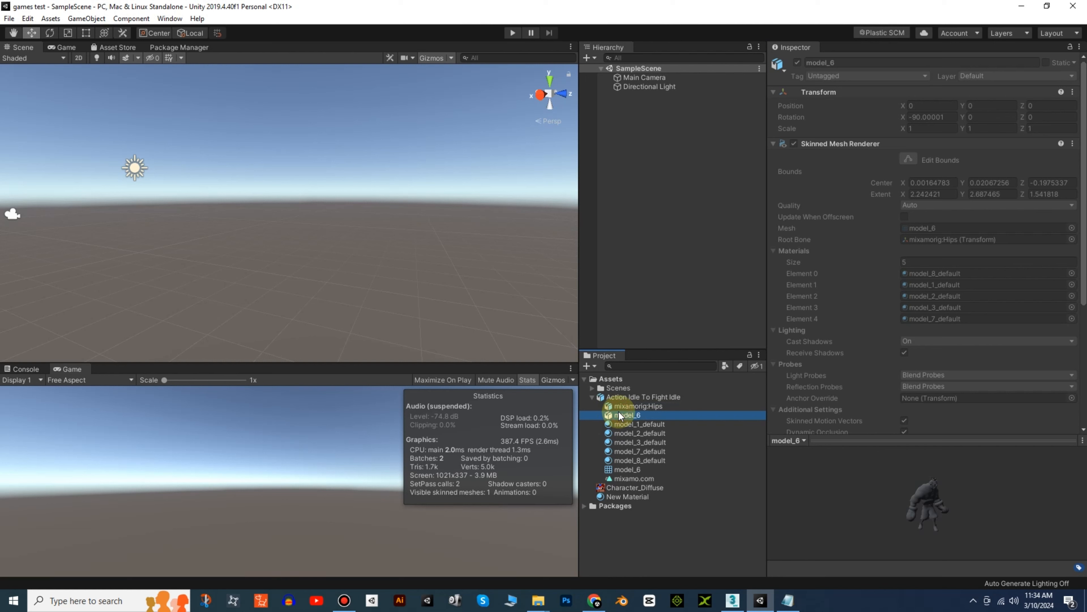
{"action": "left_click", "coordinate": [621, 399]}
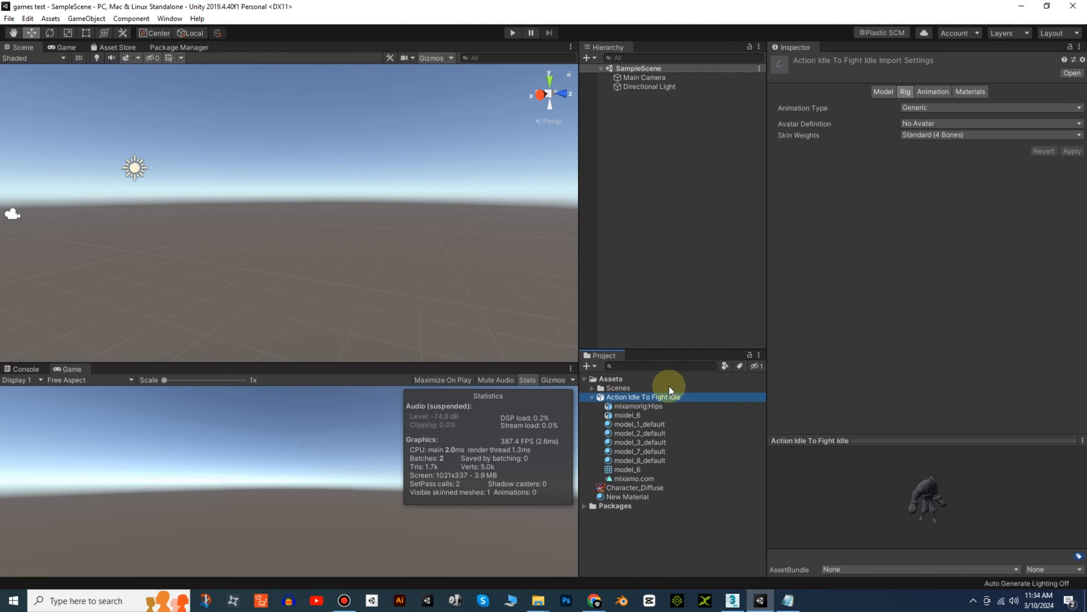
{"action": "left_click", "coordinate": [884, 92]}
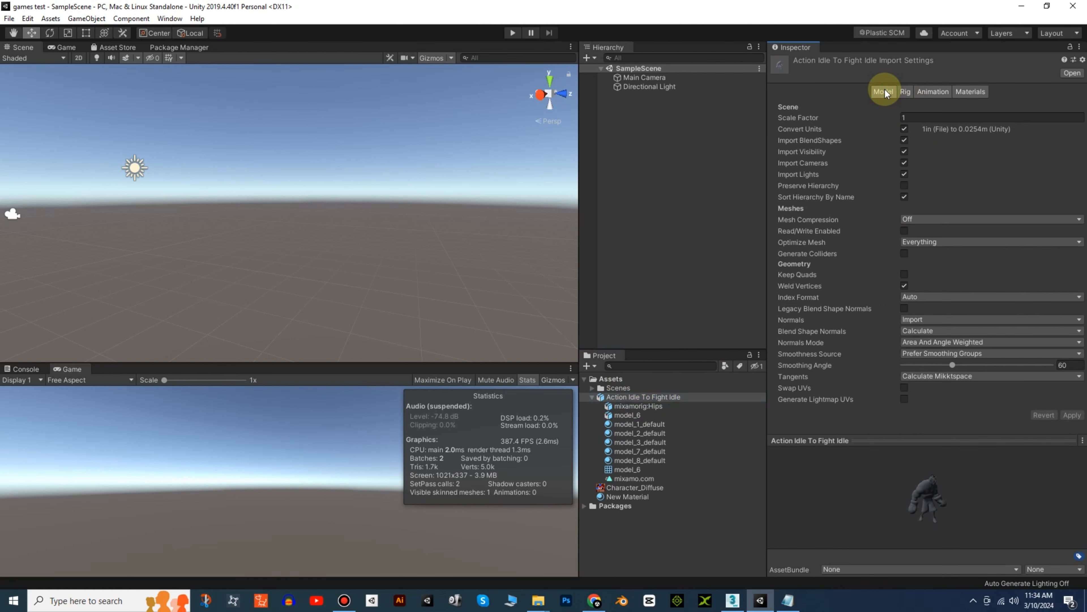
{"action": "left_click", "coordinate": [904, 91]}
{"action": "left_click", "coordinate": [928, 93]}
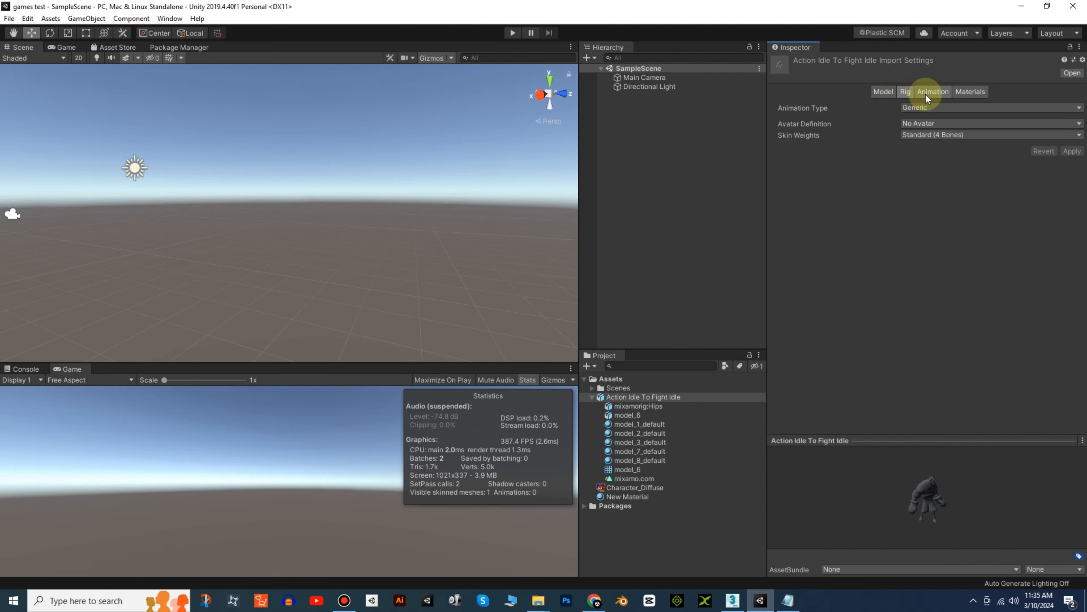
{"action": "left_click", "coordinate": [966, 92]}
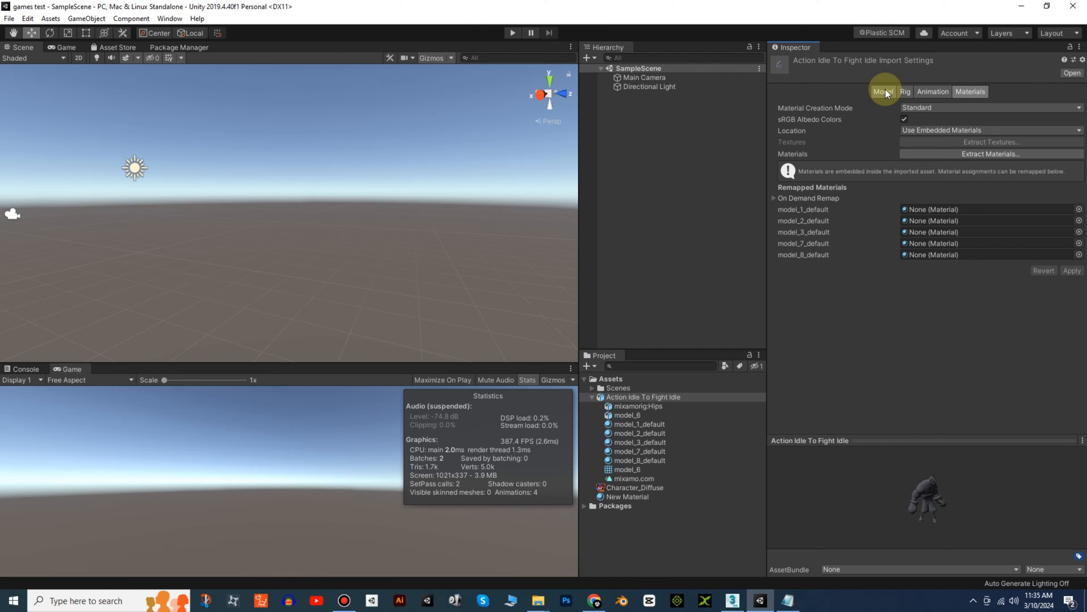
- Remap model_1_default, model_2_default, model_3_default, model_7_default and model_8_default to New Material and apply the import settings
{"action": "left_click_drag", "start_coordinate": [612, 497], "coordinate": [963, 210]}
{"action": "left_click_drag", "start_coordinate": [616, 498], "coordinate": [957, 221]}
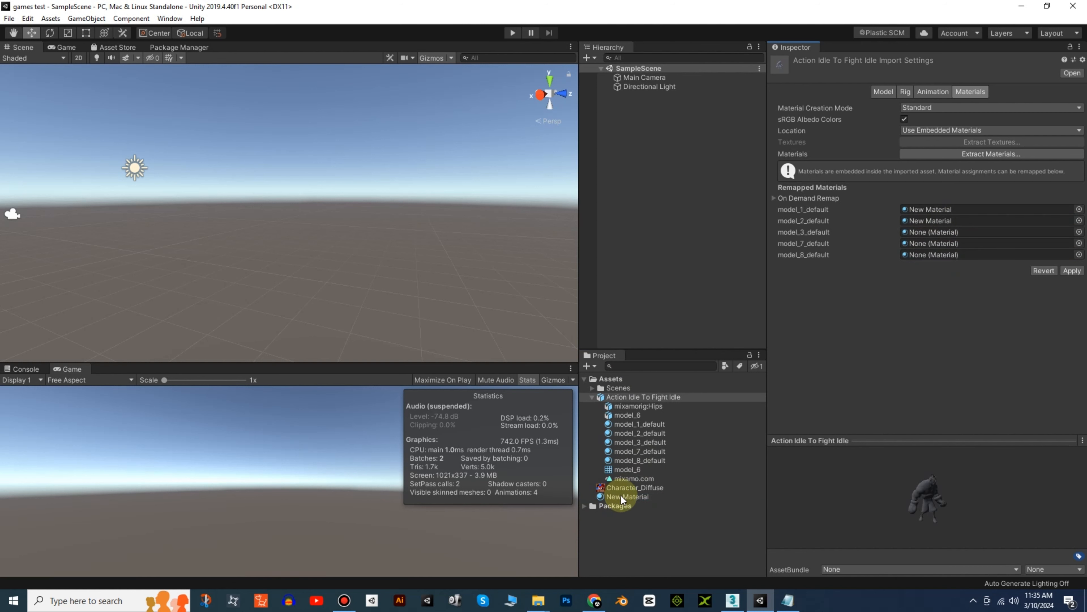
{"action": "left_click_drag", "start_coordinate": [621, 497], "coordinate": [914, 232]}
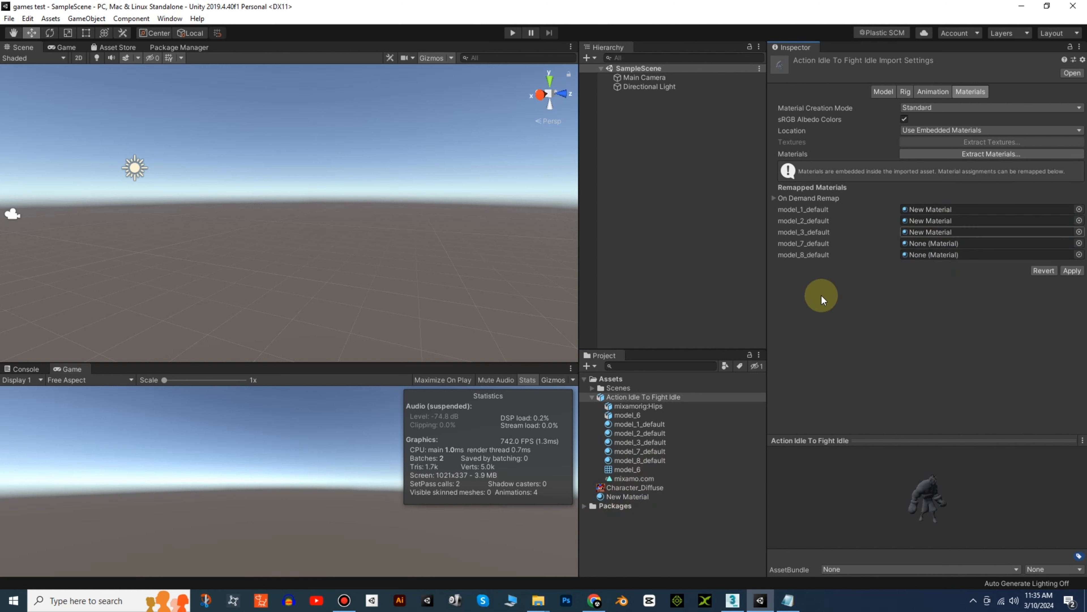
{"action": "left_click_drag", "start_coordinate": [626, 496], "coordinate": [920, 258]}
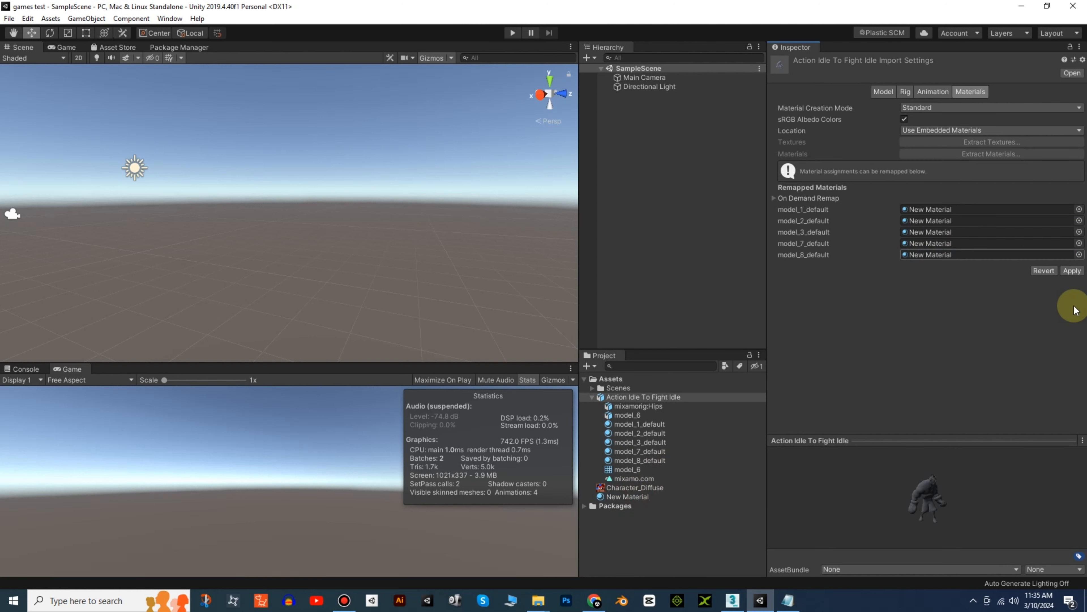
{"action": "left_click", "coordinate": [1072, 271]}
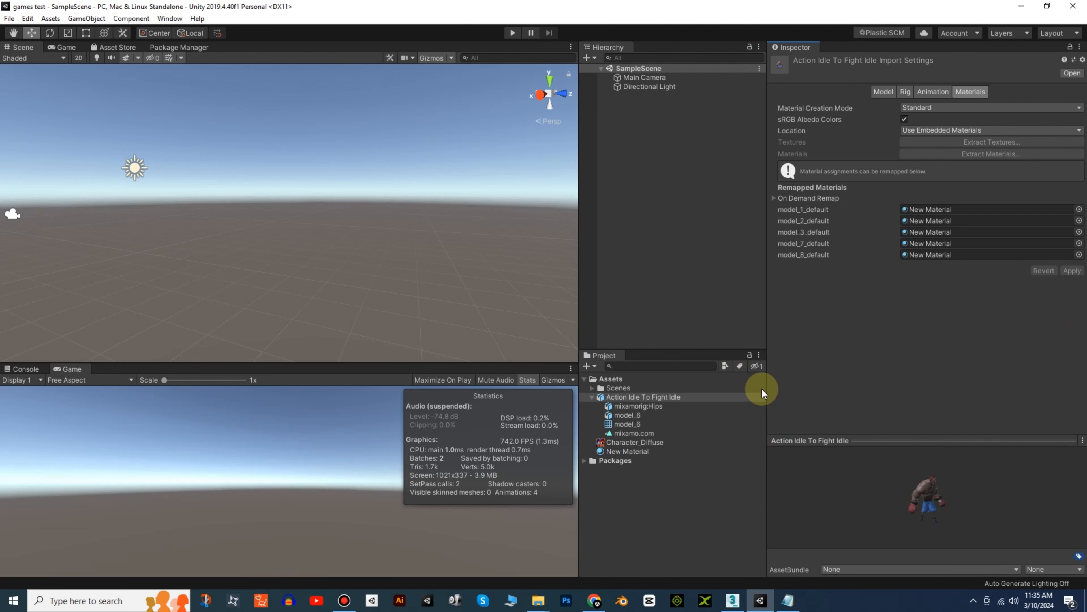
- Enlarge the Project area, the Inspector and its model preview to show the textured boxer larger
{"action": "left_click_drag", "start_coordinate": [709, 351], "coordinate": [723, 201]}
{"action": "left_click_drag", "start_coordinate": [765, 271], "coordinate": [492, 303]}
{"action": "left_click", "coordinate": [617, 435]}
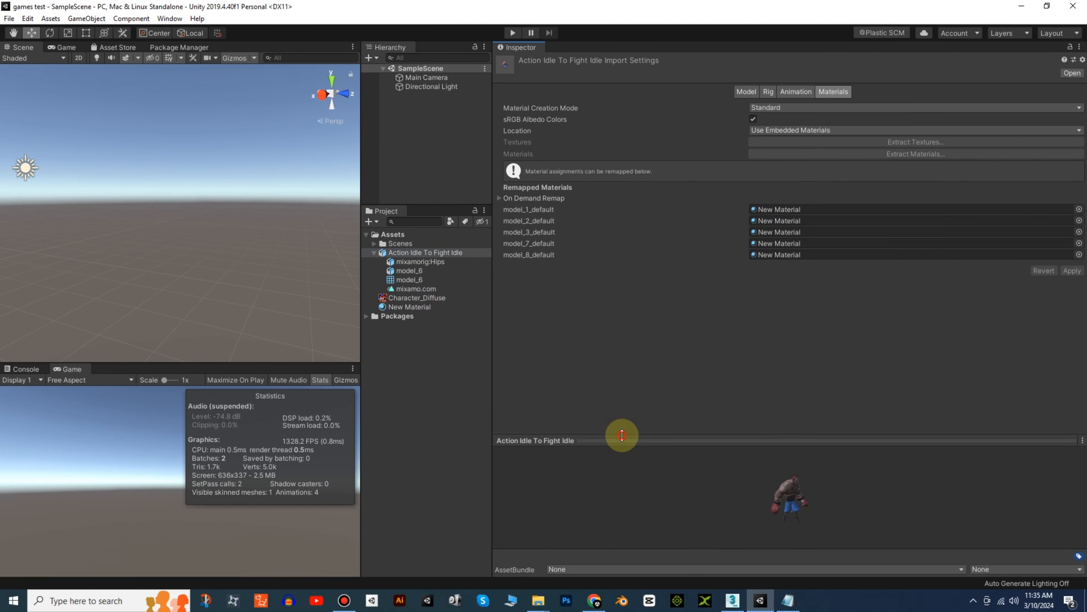
{"action": "left_click_drag", "start_coordinate": [684, 440], "coordinate": [675, 145]}
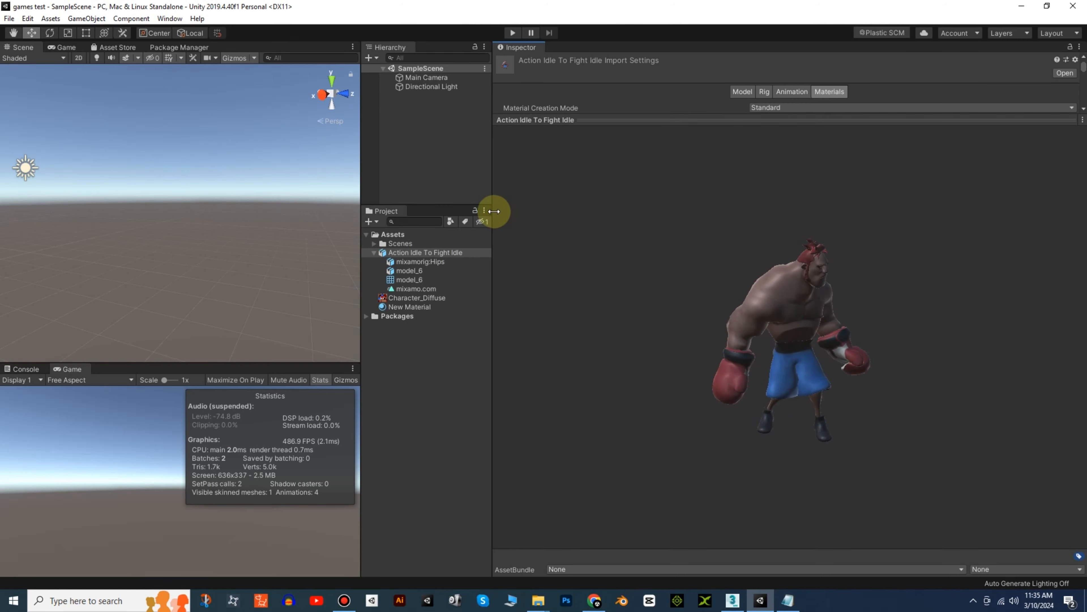
{"action": "left_click_drag", "start_coordinate": [493, 211], "coordinate": [243, 214]}
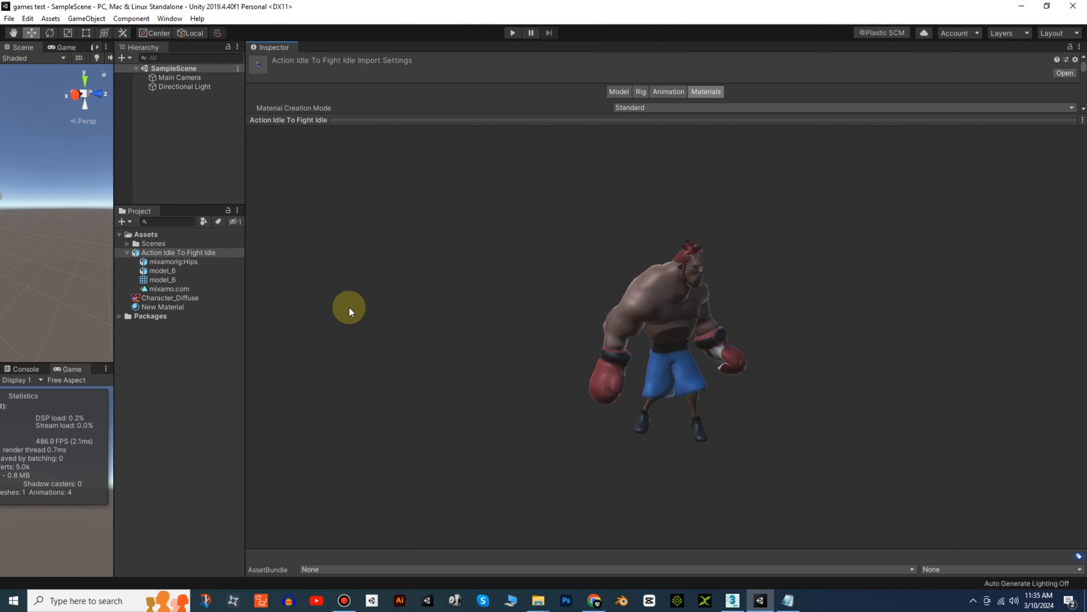
- Play the mixamo.com animation clip in the preview and switch to the Facial & Body Animated Toon Boxer page in the browser
{"action": "left_click", "coordinate": [163, 290]}
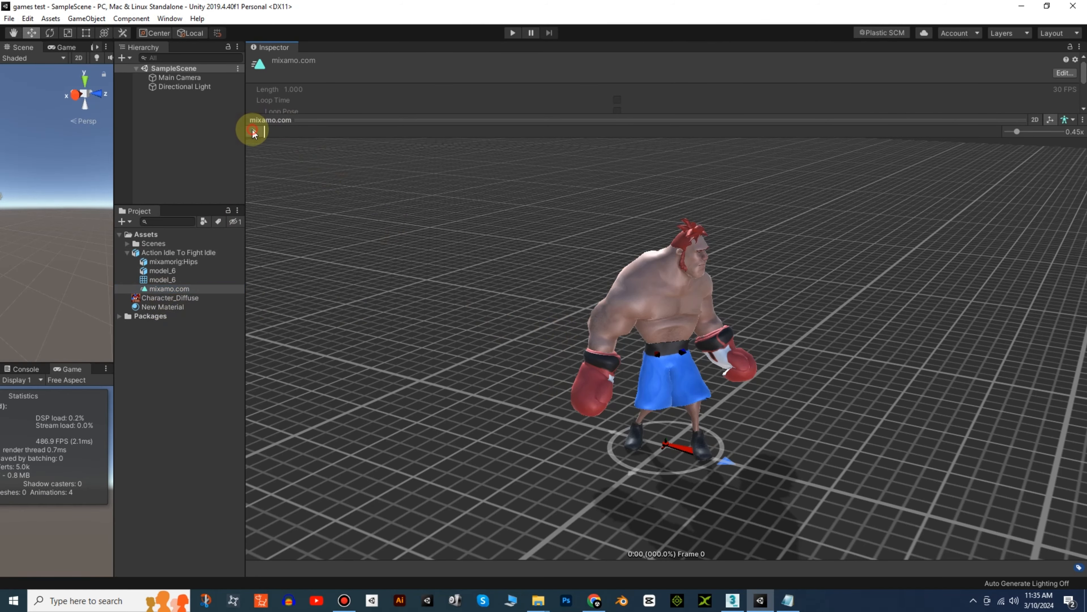
{"action": "left_click", "coordinate": [254, 131]}
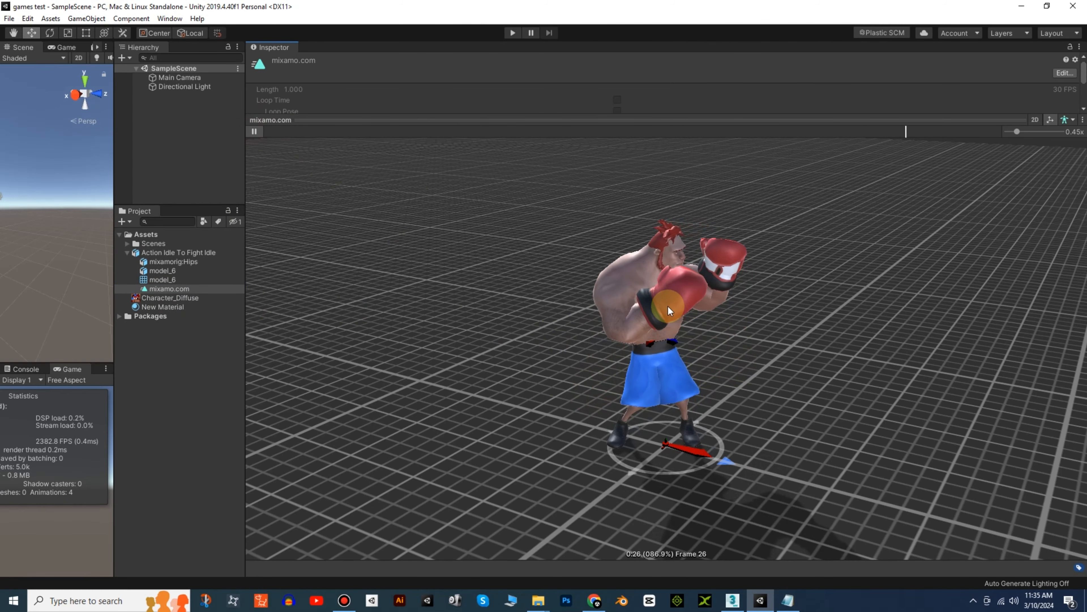
{"action": "scroll", "coordinate": [663, 352], "scroll_direction": "up", "scroll_amount": 2}
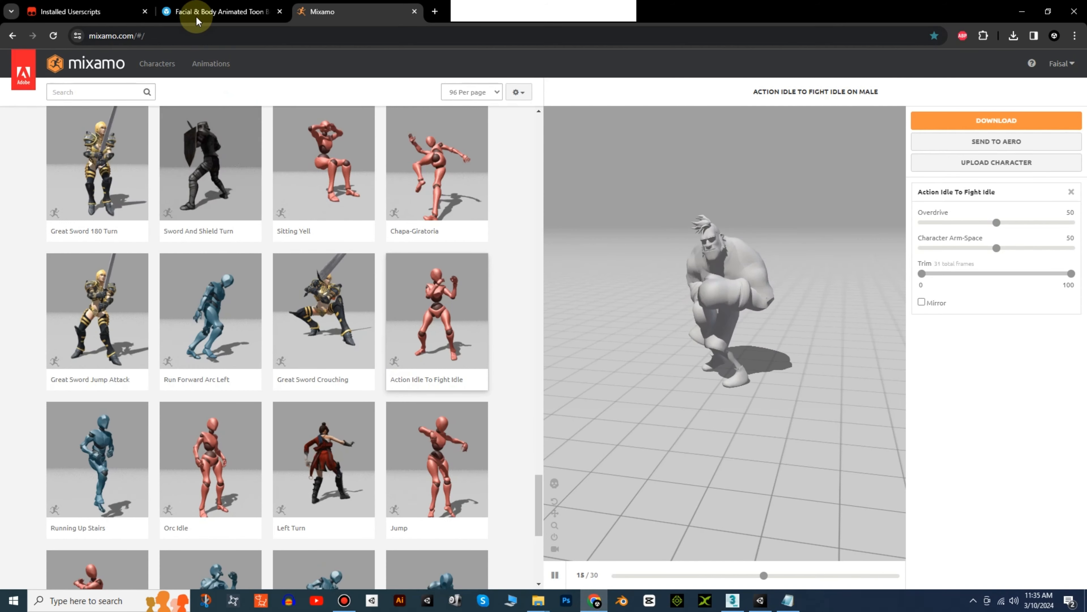
{"action": "left_click", "coordinate": [218, 12]}
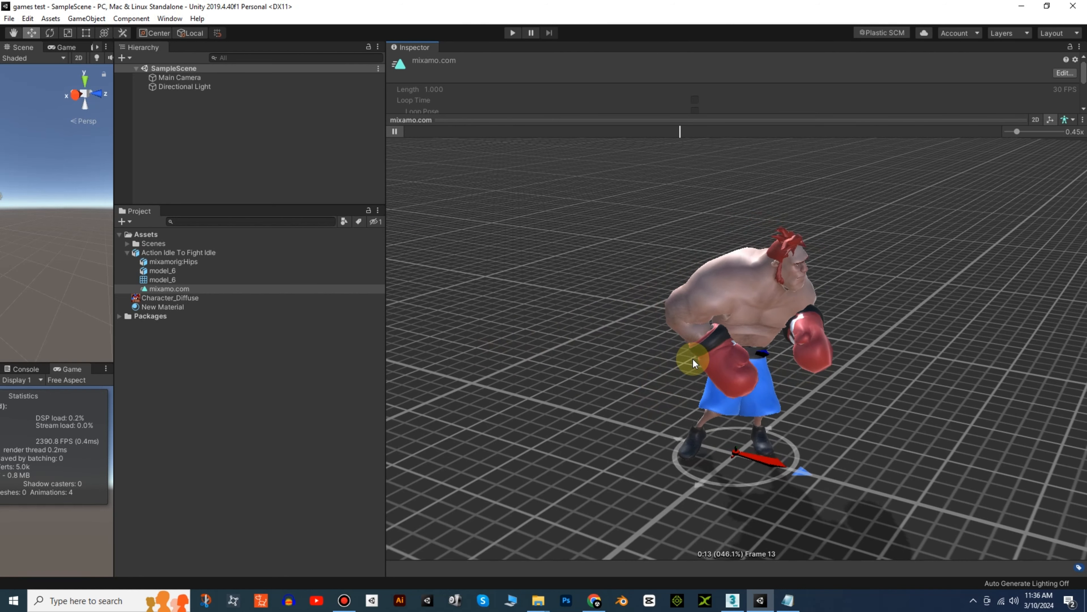
- Review New Material, the Character_Diffuse texture, the model_6 mesh, the Action Idle To Fight Idle model and its mixamo.com clip in the preview
{"action": "left_click", "coordinate": [201, 297]}
{"action": "left_click", "coordinate": [198, 307]}
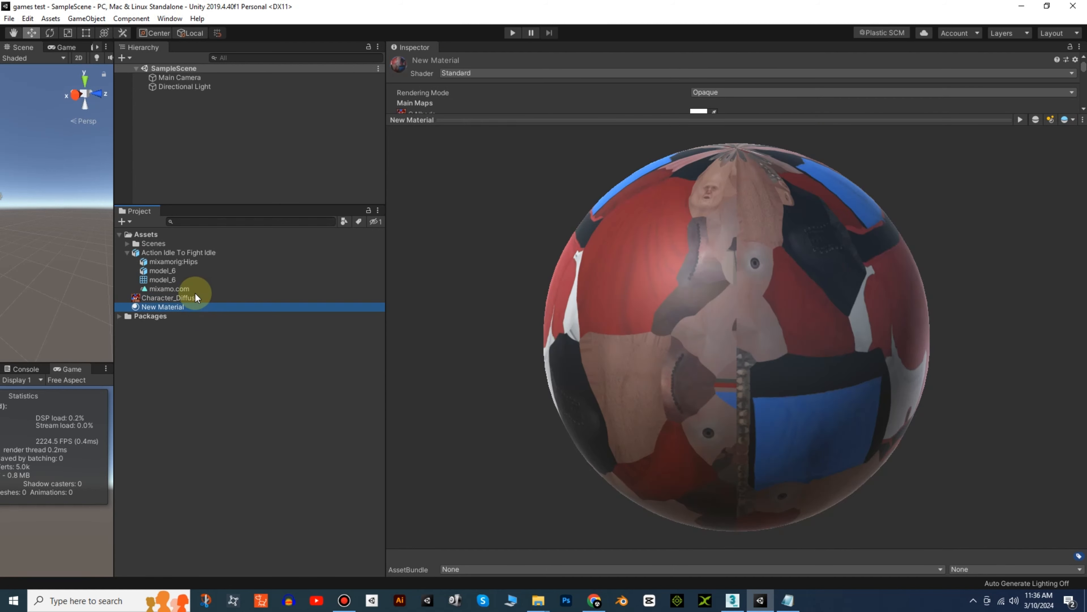
{"action": "left_click", "coordinate": [195, 297]}
{"action": "left_click", "coordinate": [198, 284]}
{"action": "left_click", "coordinate": [196, 279]}
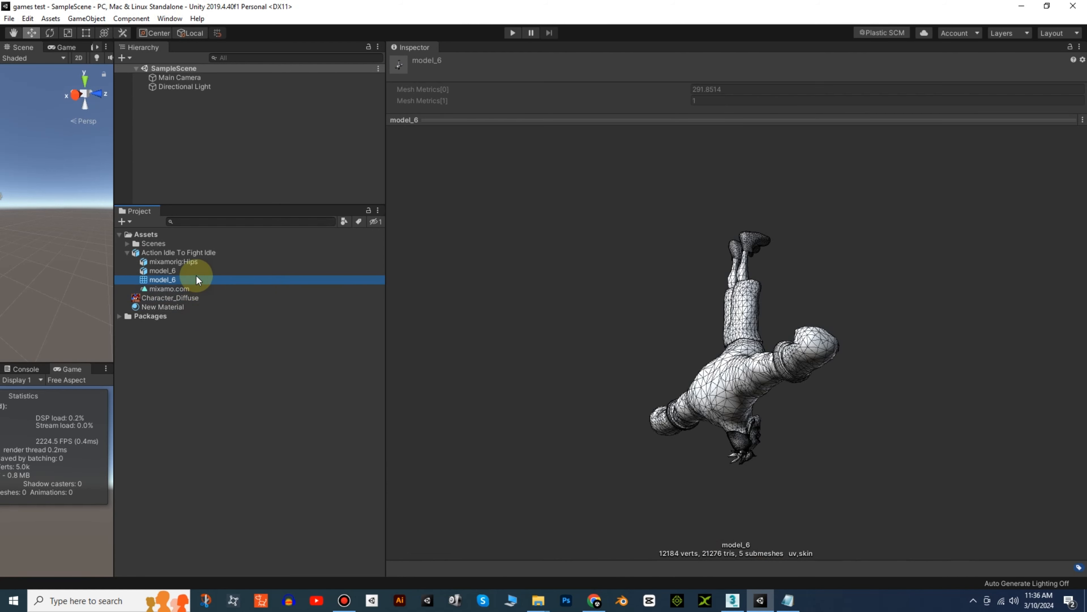
{"action": "left_click", "coordinate": [197, 262]}
{"action": "left_click", "coordinate": [194, 254]}
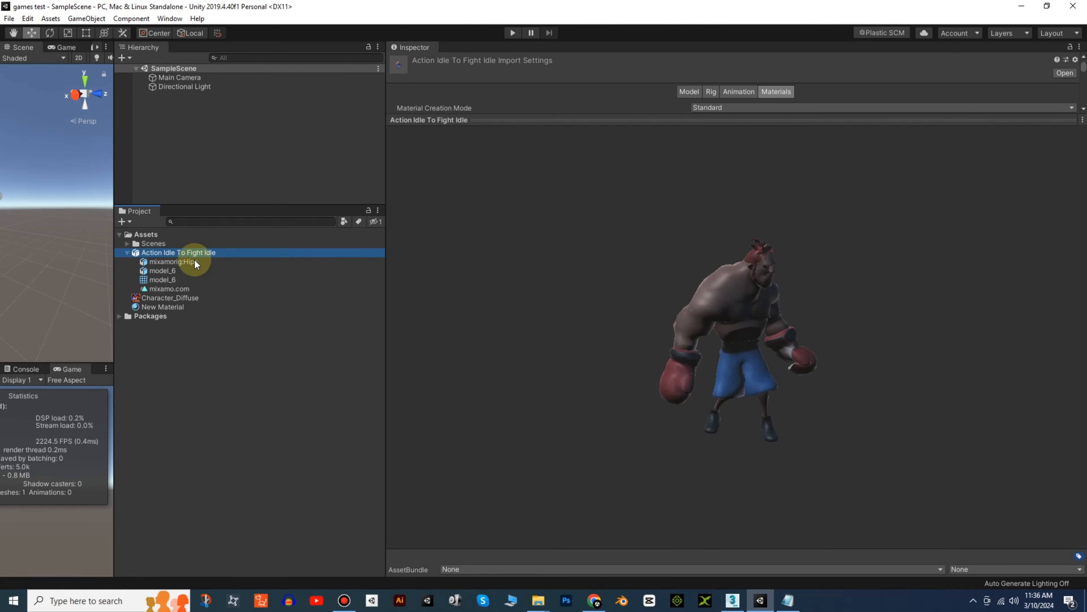
{"action": "left_click", "coordinate": [190, 288]}
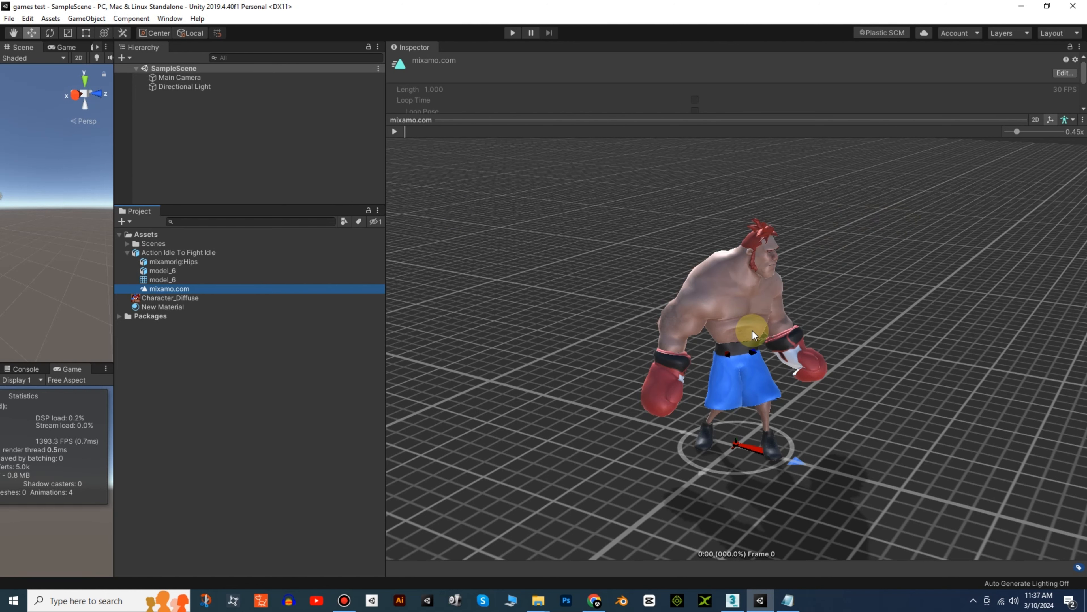
{"action": "scroll", "coordinate": [751, 331], "scroll_direction": "up", "scroll_amount": 2}
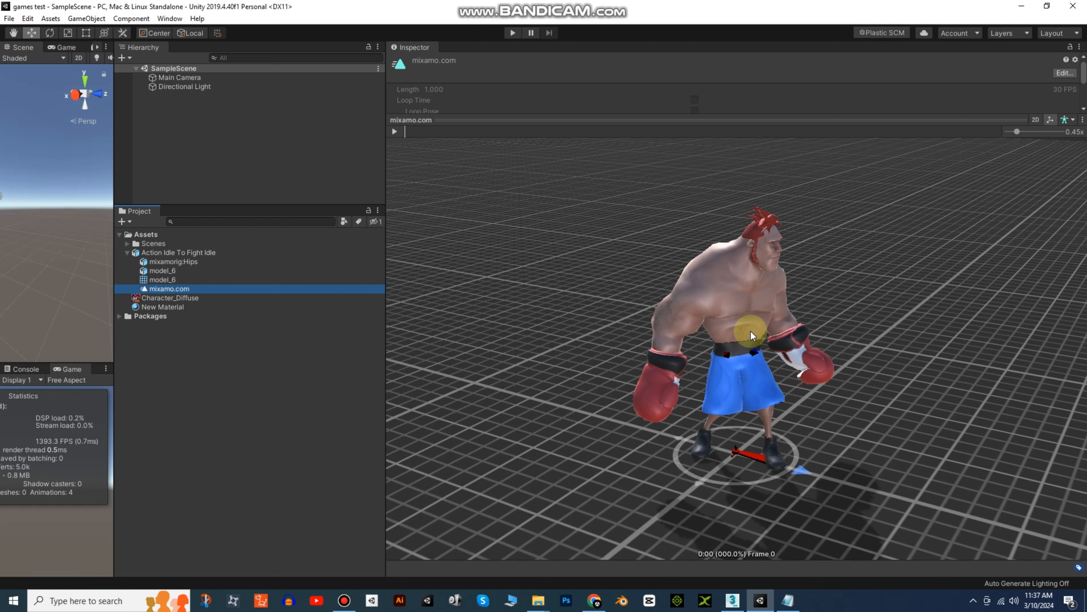
{"action": "left_click", "coordinate": [344, 600]}
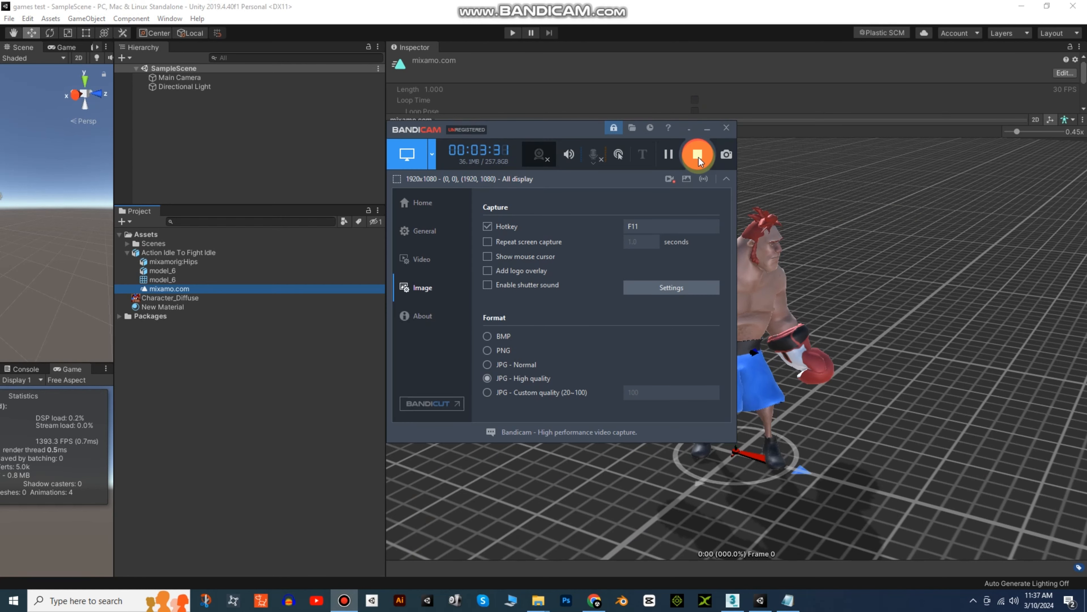